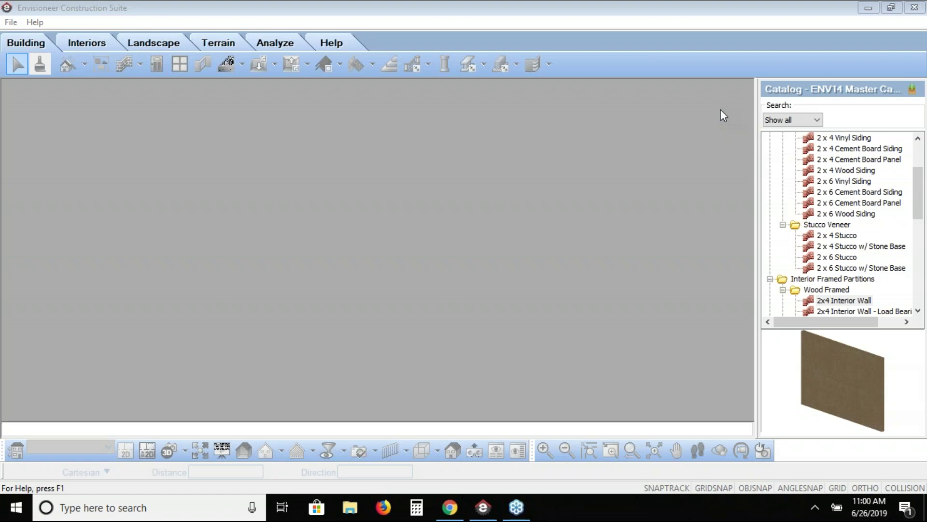
Create a new project from the g-Slab on Grade Construction template.
{"action": "left_click", "coordinate": [12, 23]}
{"action": "left_click", "coordinate": [26, 38]}
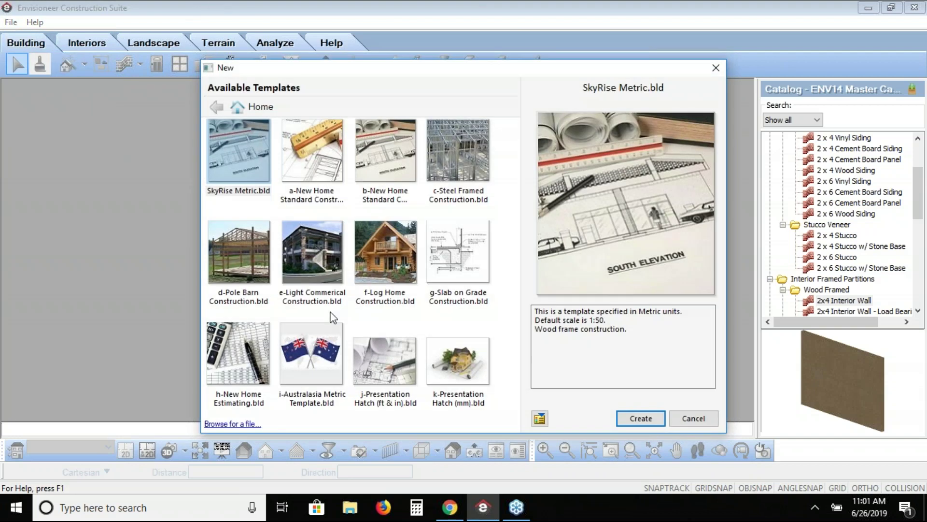
{"action": "left_click", "coordinate": [461, 273]}
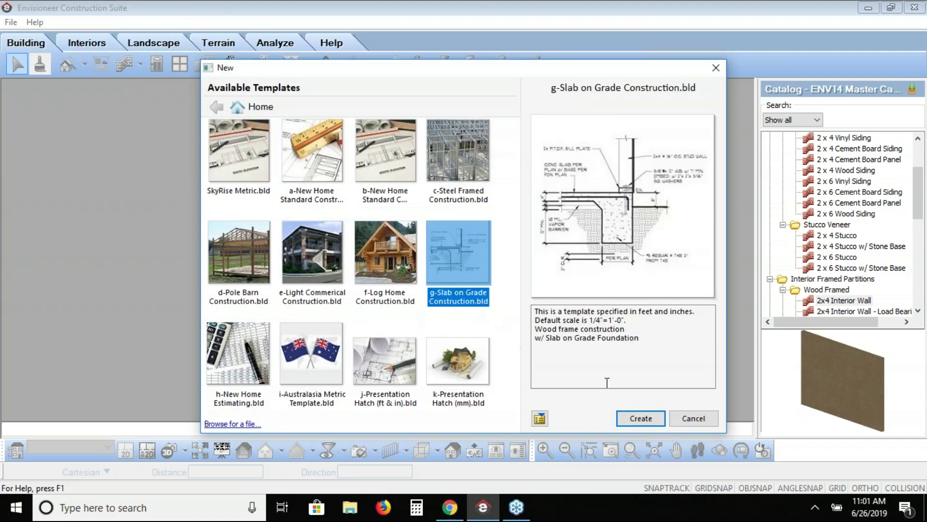
{"action": "left_click", "coordinate": [639, 418]}
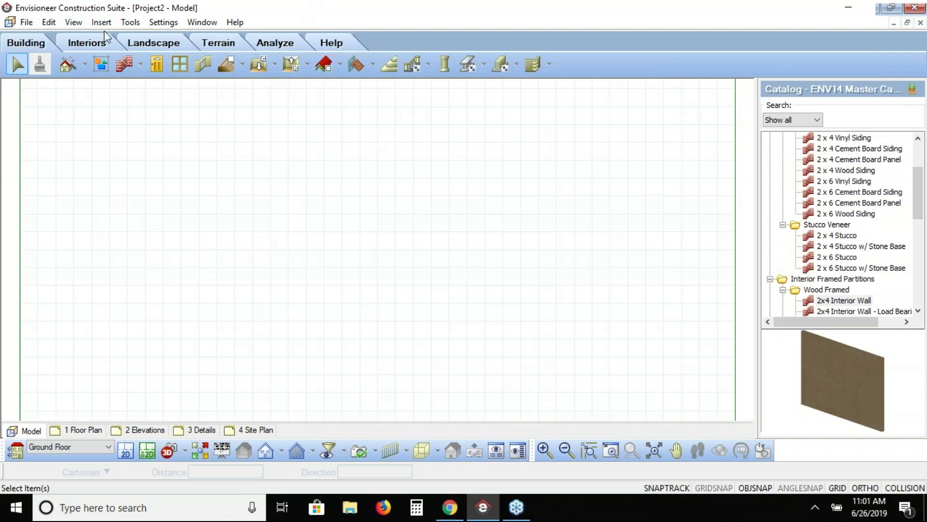
In the building locations, set the Ground Floor wall height to 9'-1 1/8" and update the affected floor levels.
{"action": "left_click", "coordinate": [169, 23]}
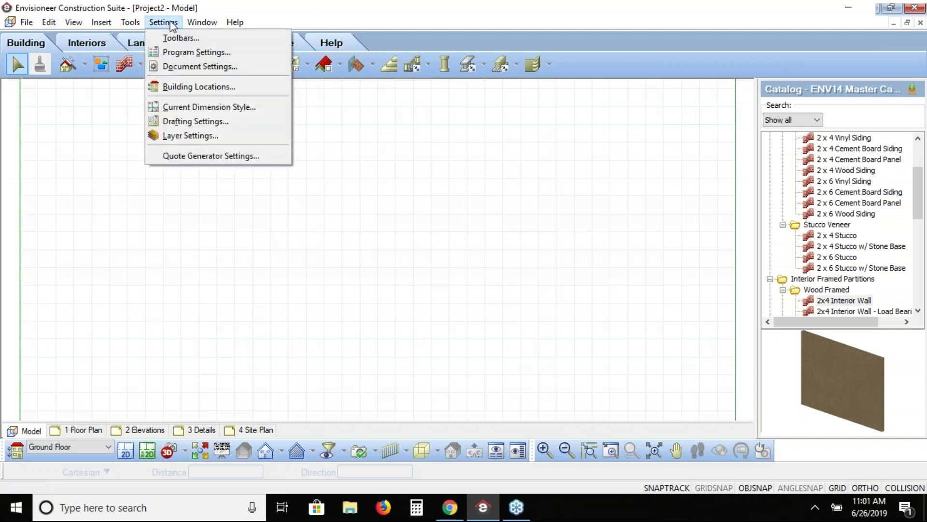
{"action": "left_click", "coordinate": [180, 87]}
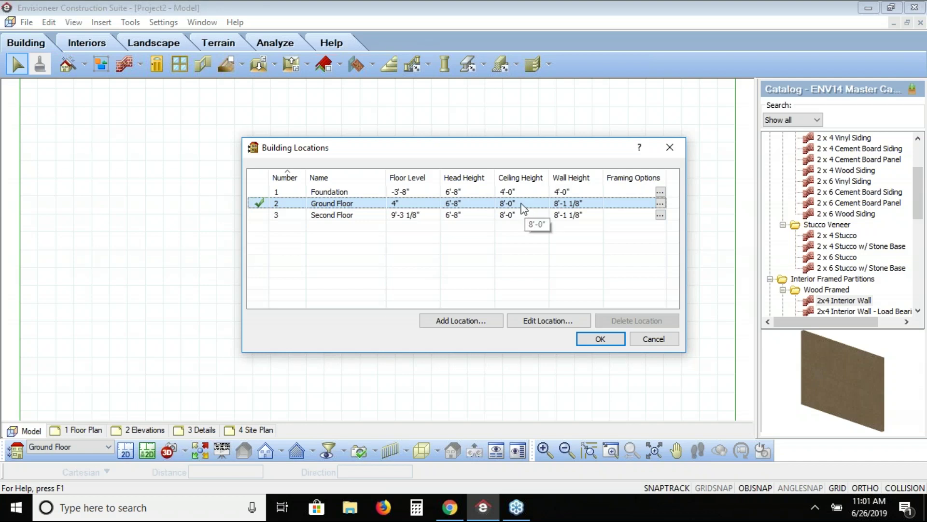
{"action": "left_click", "coordinate": [558, 210]}
{"action": "key", "text": "End"}
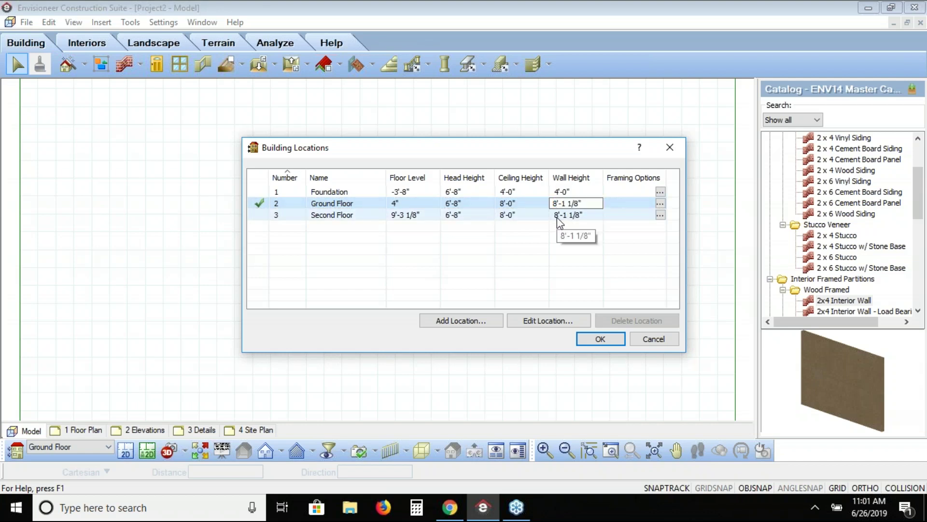
{"action": "key", "text": "BackSpace"}
{"action": "type", "text": "9"}
{"action": "key", "text": "Return"}
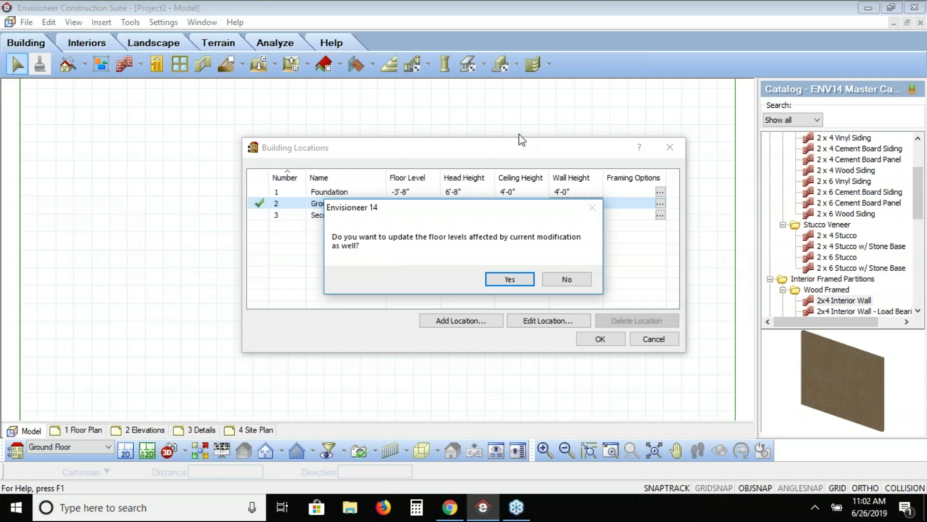
{"action": "left_click", "coordinate": [514, 281]}
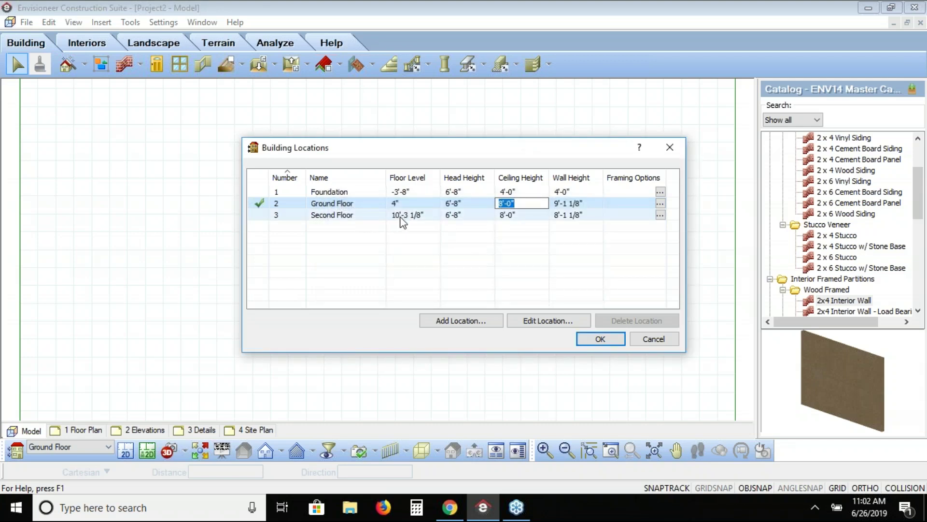
Set the Ground Floor ceiling height to 9'-0" and accept the building location settings.
{"action": "left_click", "coordinate": [503, 203]}
{"action": "key", "text": "BackSpace"}
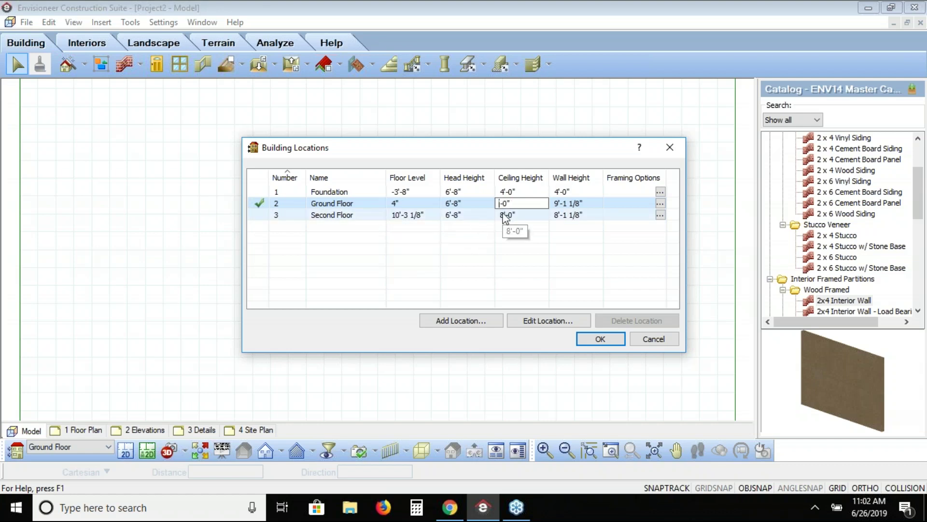
{"action": "type", "text": "9"}
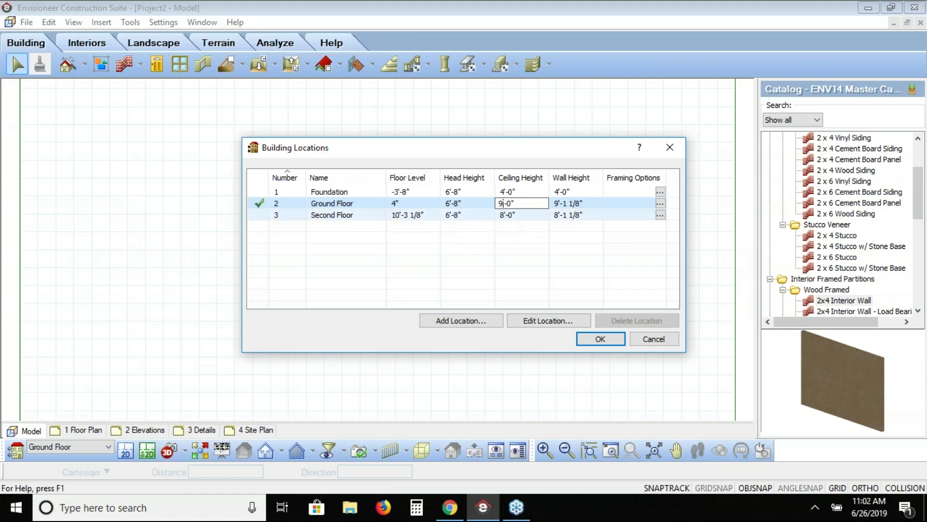
{"action": "left_click", "coordinate": [478, 202]}
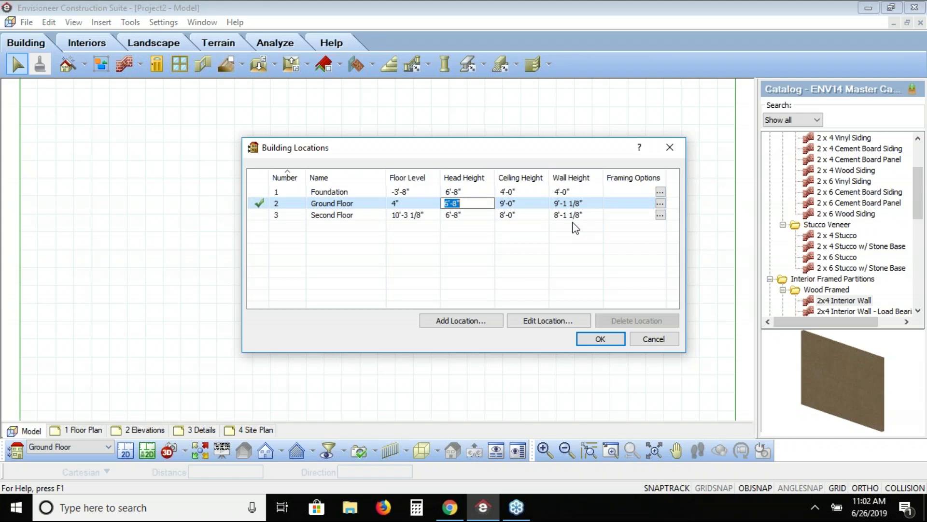
{"action": "left_click", "coordinate": [604, 340]}
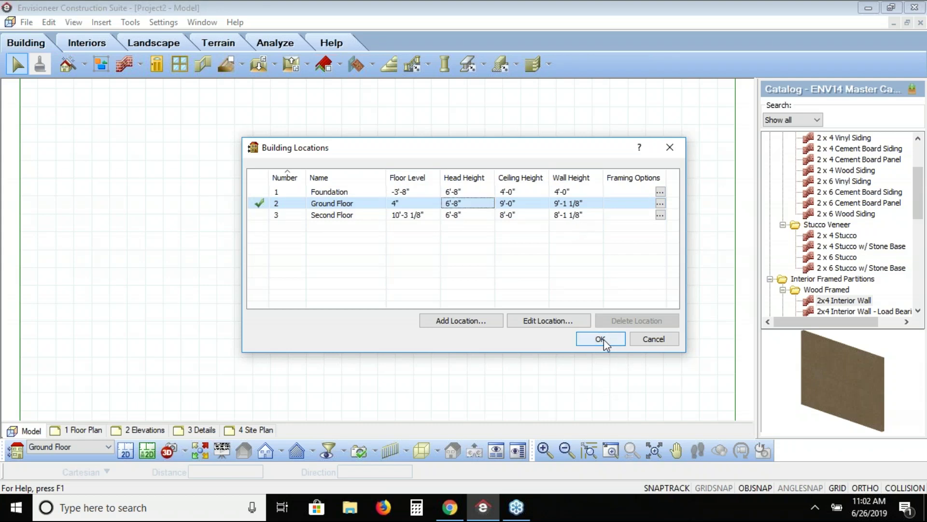
{"action": "left_click", "coordinate": [603, 339]}
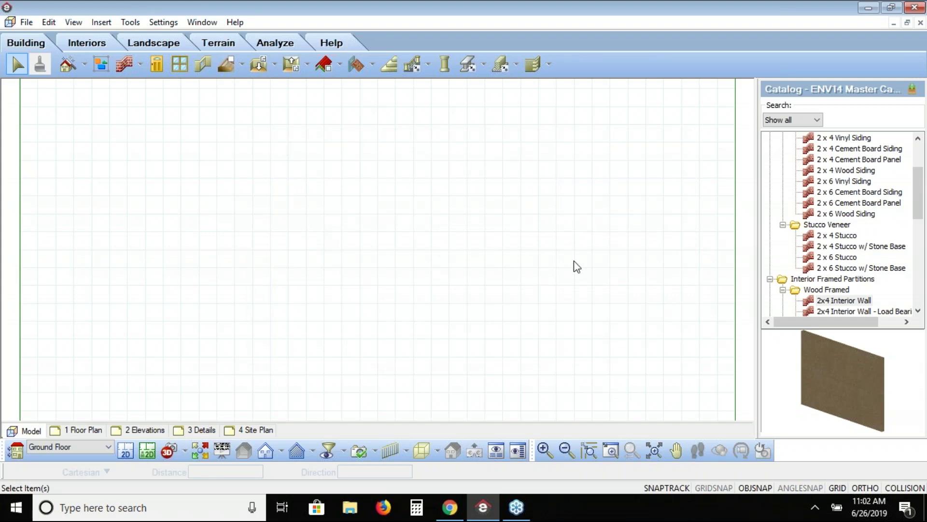
Draw a closed rectangle of 2 x 6 Cement Board Siding walls, 25' wide and 30' deep, on the ground floor.
{"action": "left_click", "coordinate": [836, 193]}
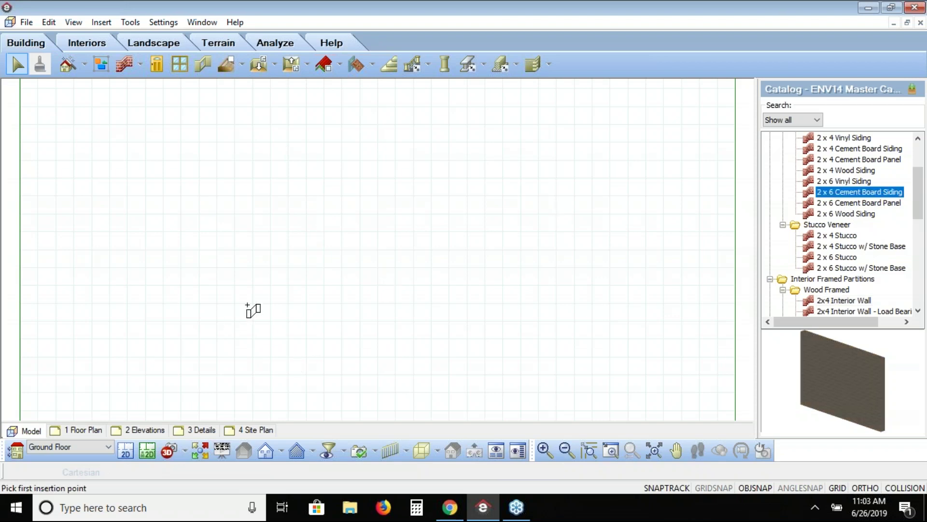
{"action": "left_click", "coordinate": [218, 340]}
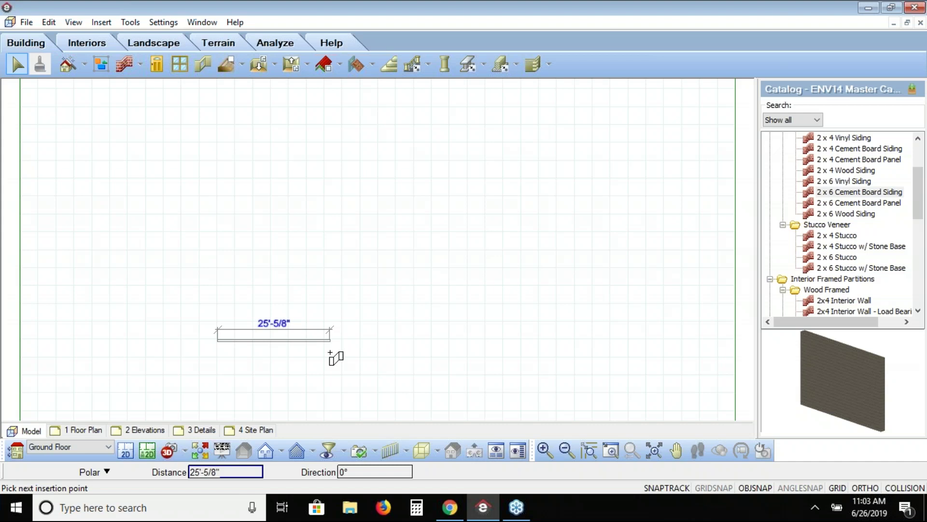
{"action": "type", "text": "25'"}
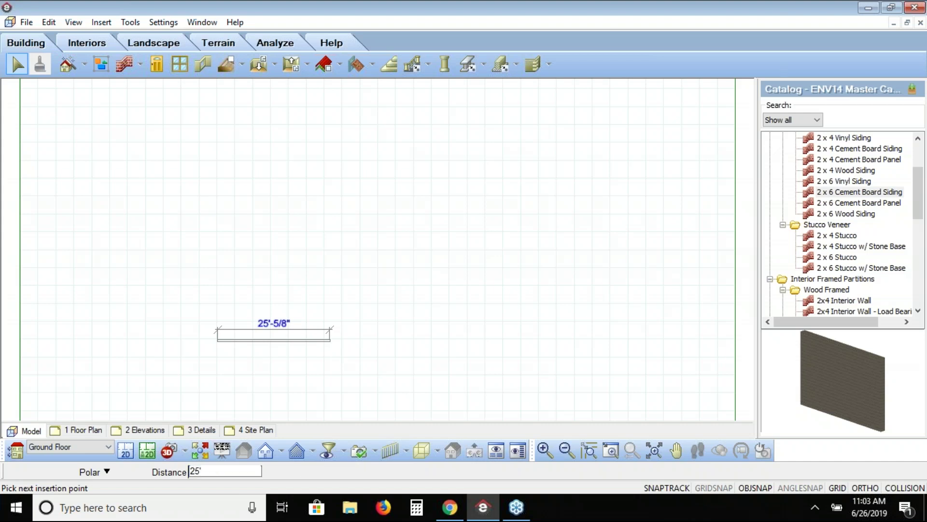
{"action": "key", "text": "Return"}
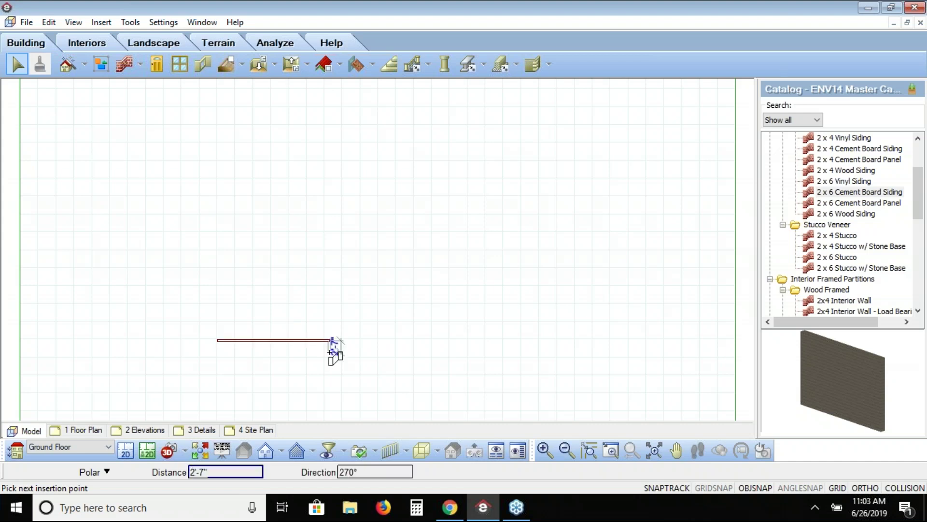
{"action": "type", "text": "30'"}
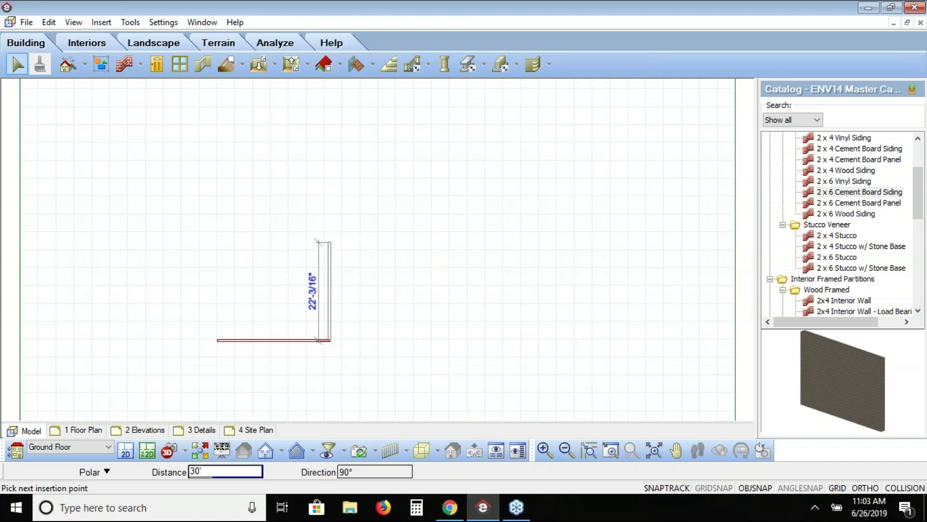
{"action": "key", "text": "Return"}
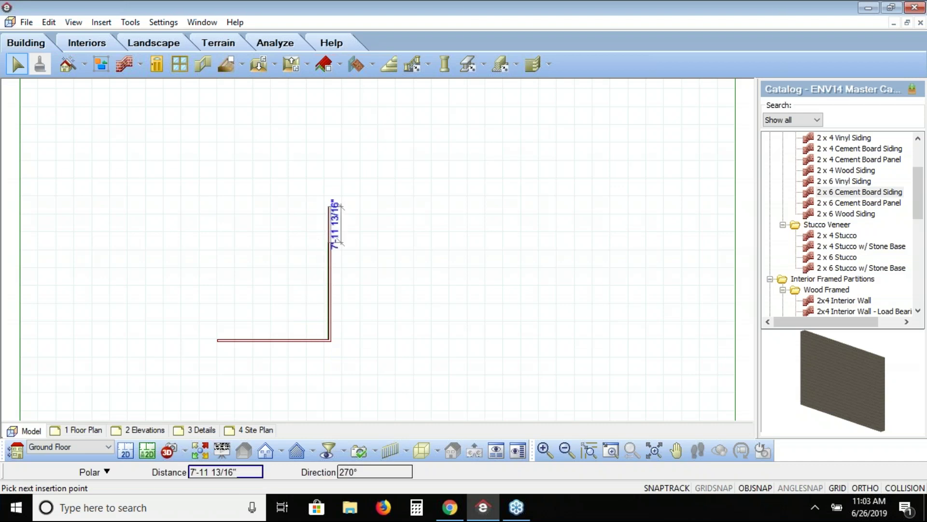
{"action": "type", "text": "25"}
{"action": "type", "text": "'"}
{"action": "key", "text": "Return"}
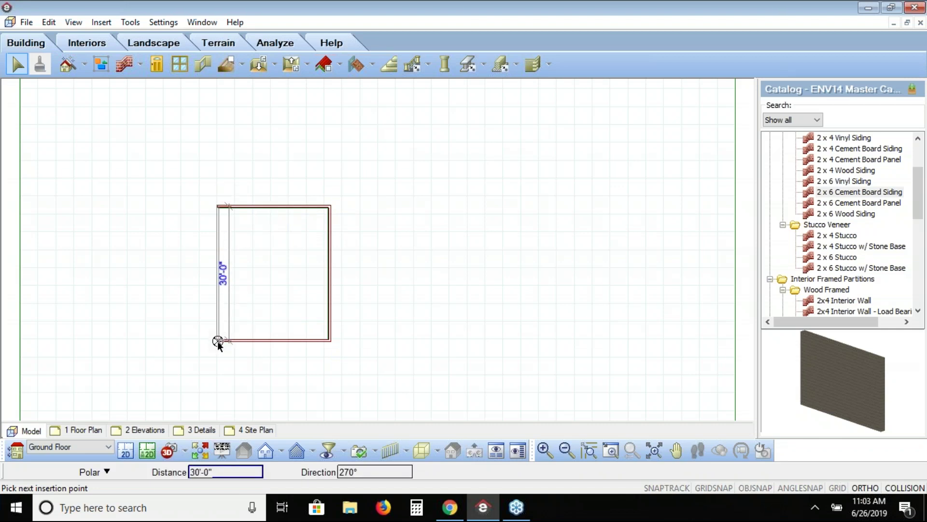
{"action": "left_click", "coordinate": [217, 341]}
{"action": "right_click", "coordinate": [161, 323]}
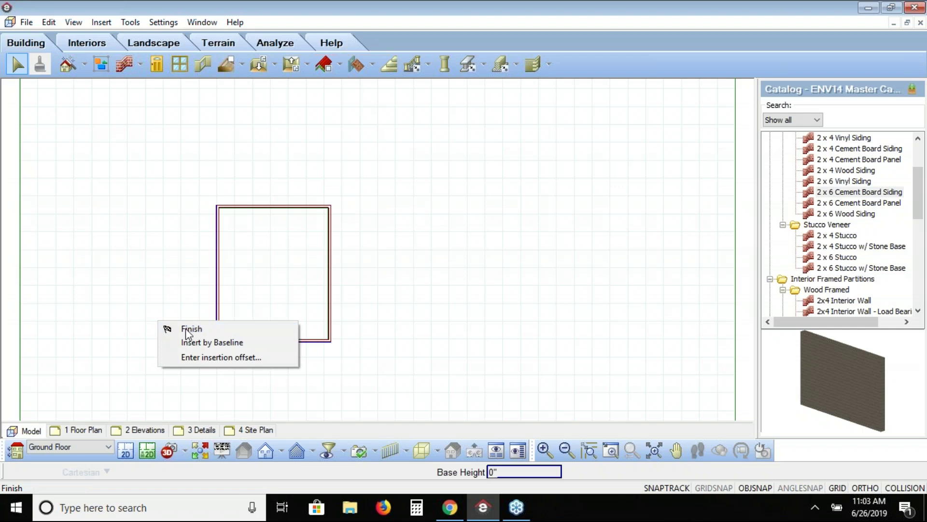
{"action": "left_click", "coordinate": [168, 329]}
Insert a 12/12 Slope Hip Roof - Shingles over the rectangular wall perimeter.
{"action": "left_click", "coordinate": [609, 451]}
{"action": "left_click_drag", "start_coordinate": [360, 183], "coordinate": [184, 379]}
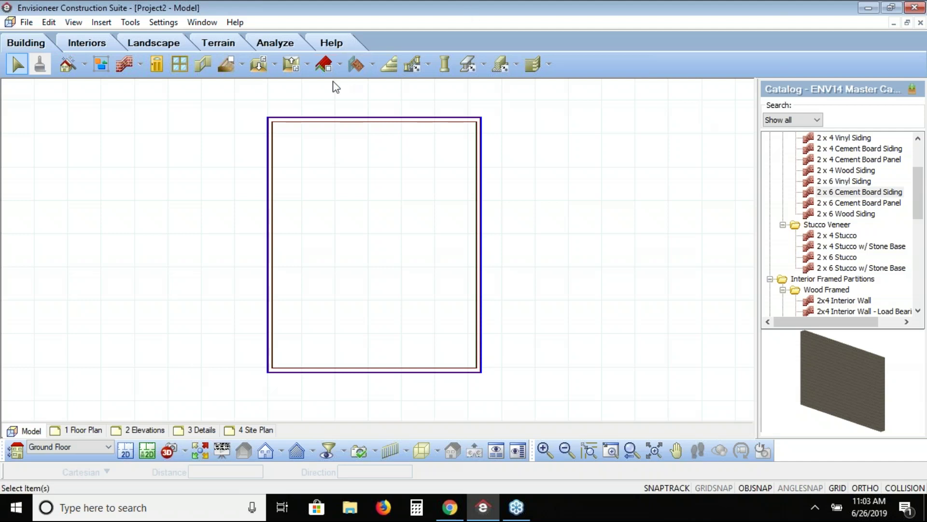
{"action": "left_click", "coordinate": [323, 70]}
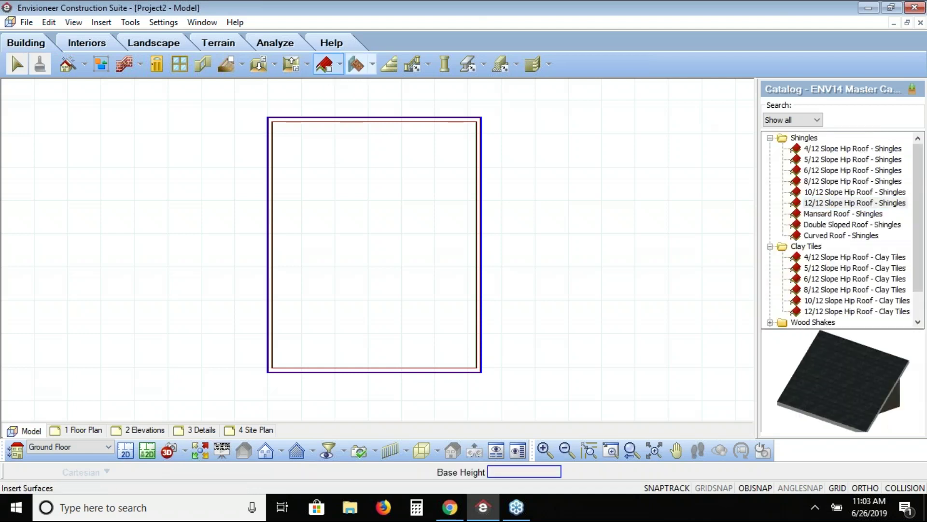
{"action": "key", "text": "Escape"}
{"action": "left_click", "coordinate": [855, 203]}
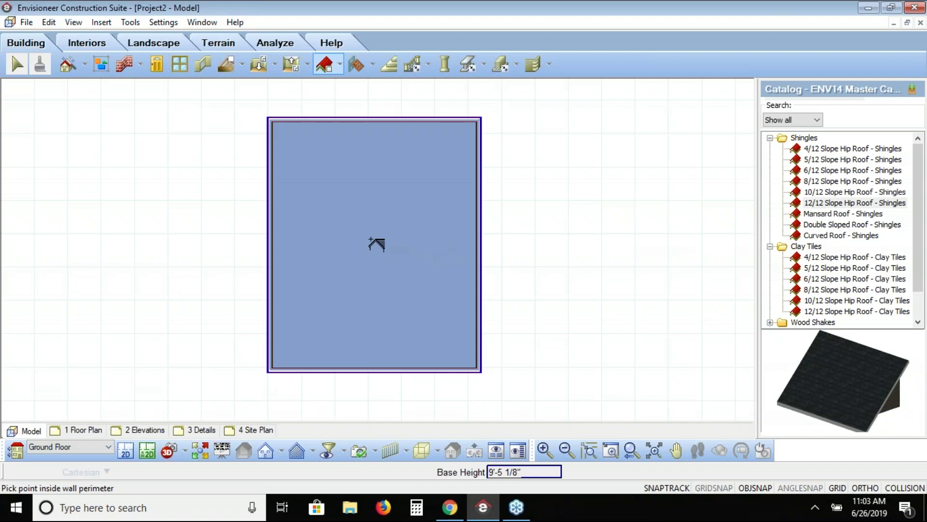
{"action": "left_click", "coordinate": [370, 238]}
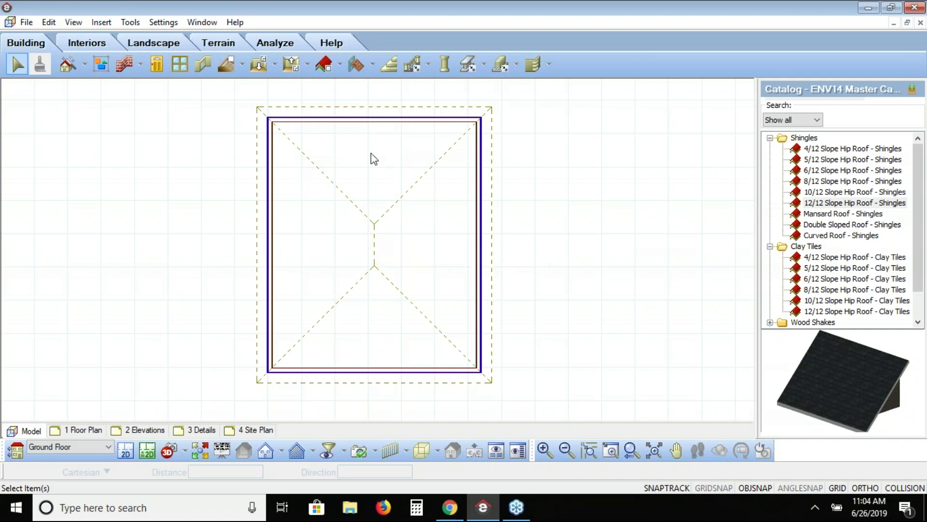
Change the roof shape from hip to gable on the two 25' ends of the house.
{"action": "left_click", "coordinate": [363, 384]}
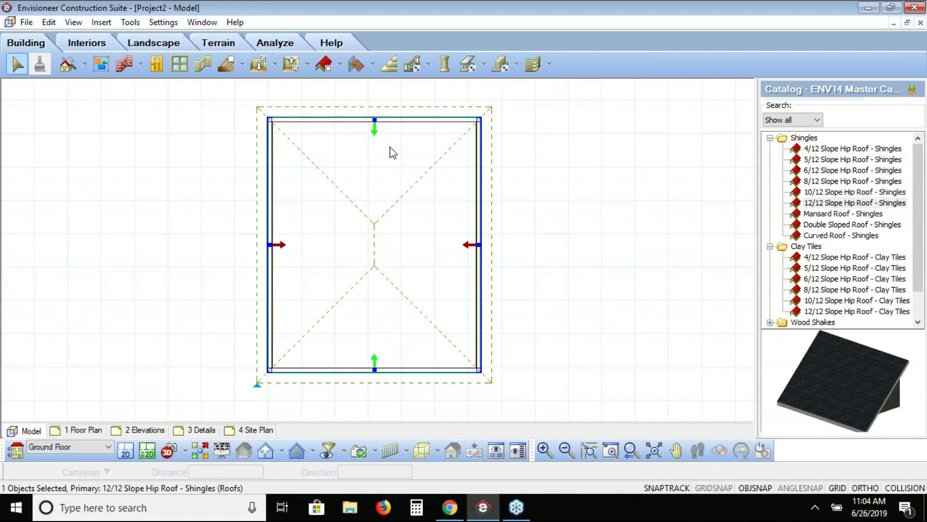
{"action": "right_click", "coordinate": [515, 157]}
{"action": "left_click", "coordinate": [559, 160]}
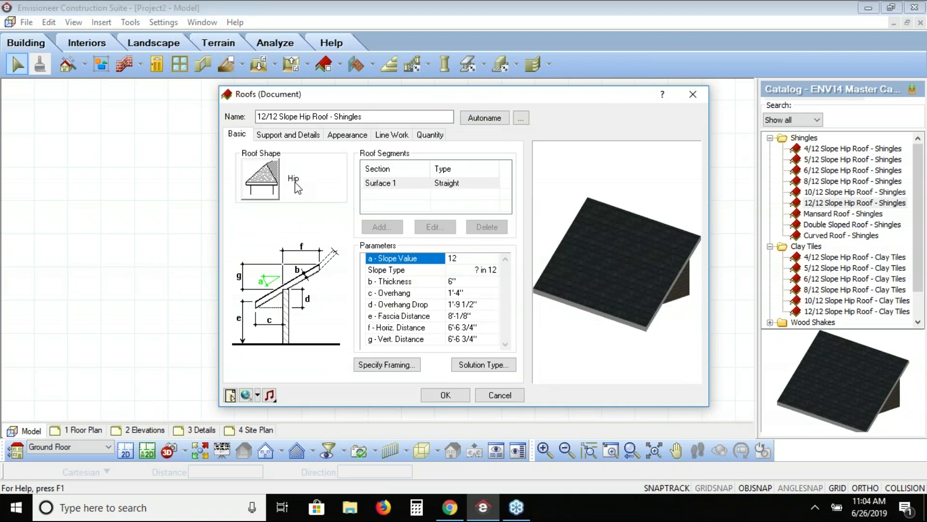
{"action": "left_click", "coordinate": [268, 184]}
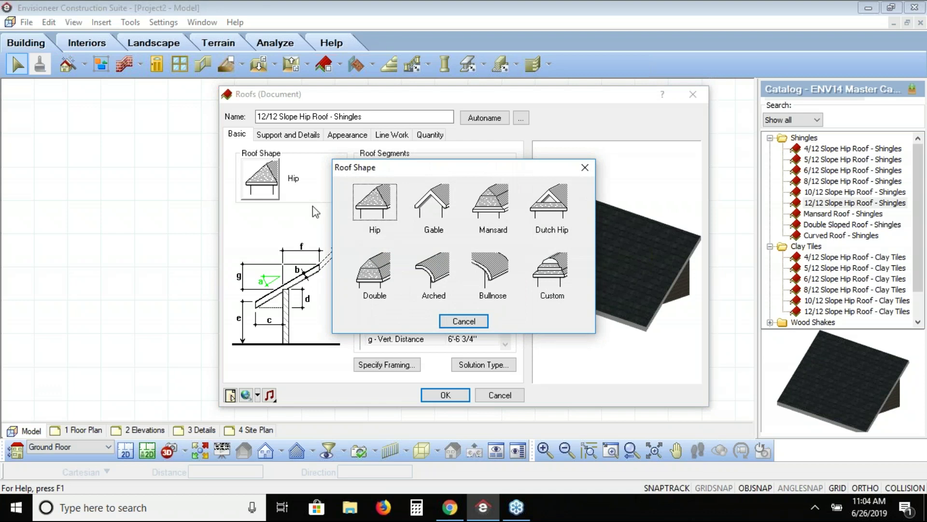
{"action": "left_click", "coordinate": [431, 209]}
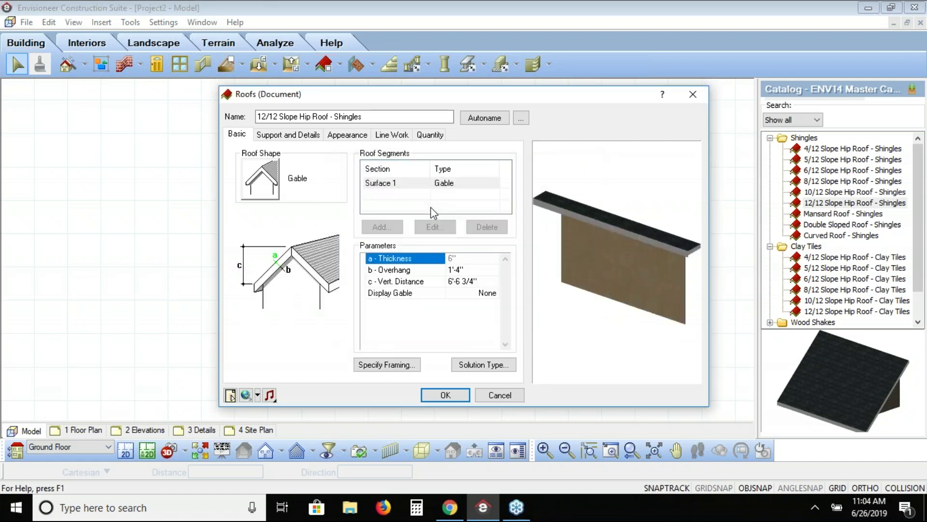
{"action": "left_click", "coordinate": [442, 394]}
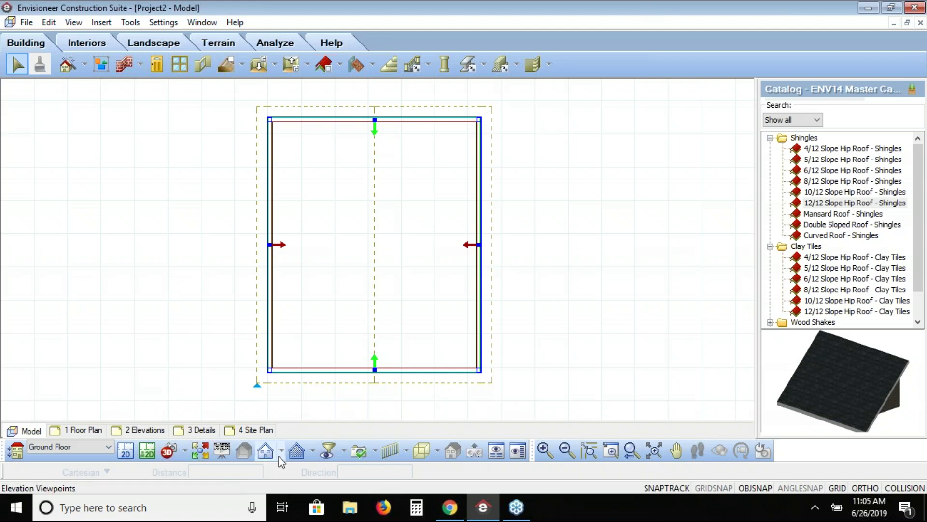
Create a section across the middle of the house's width, looking toward the lower 25' wall with the view depth beyond it.
{"action": "left_click", "coordinate": [312, 451]}
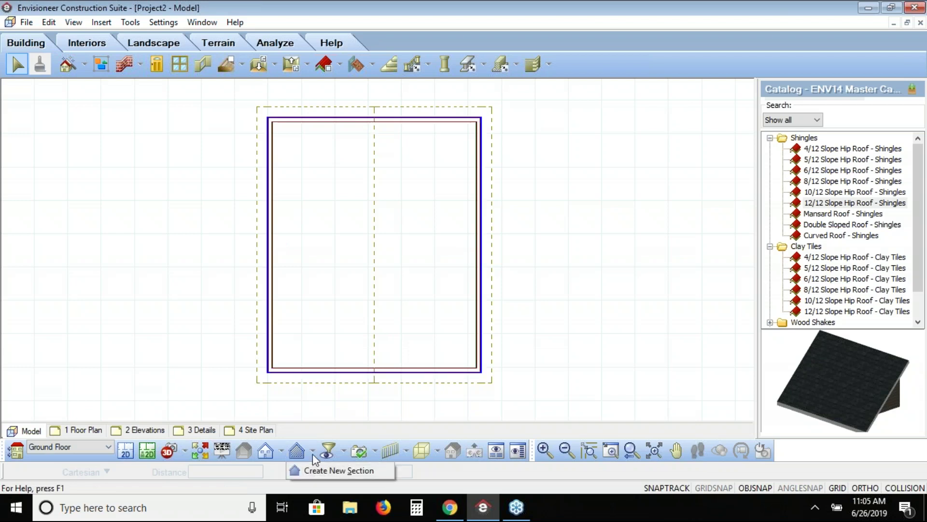
{"action": "left_click", "coordinate": [320, 470]}
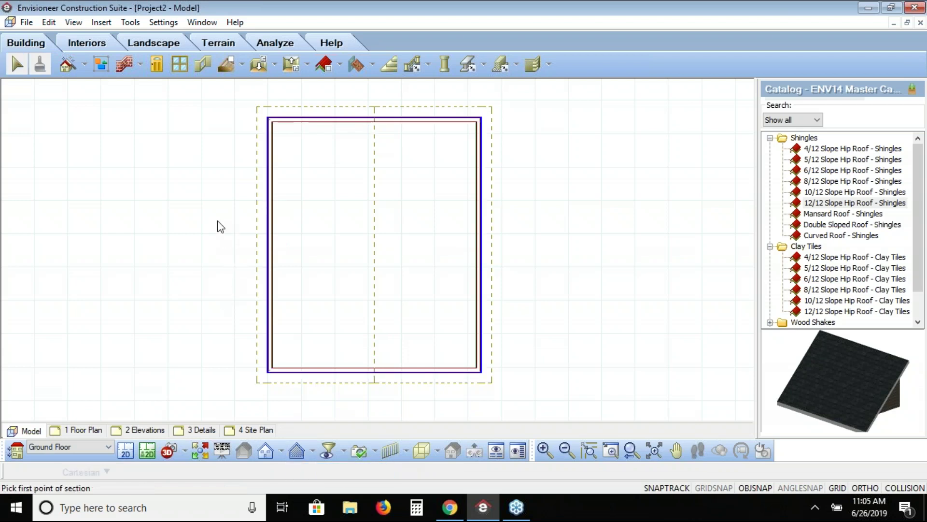
{"action": "left_click", "coordinate": [215, 226]}
{"action": "left_click", "coordinate": [556, 226]}
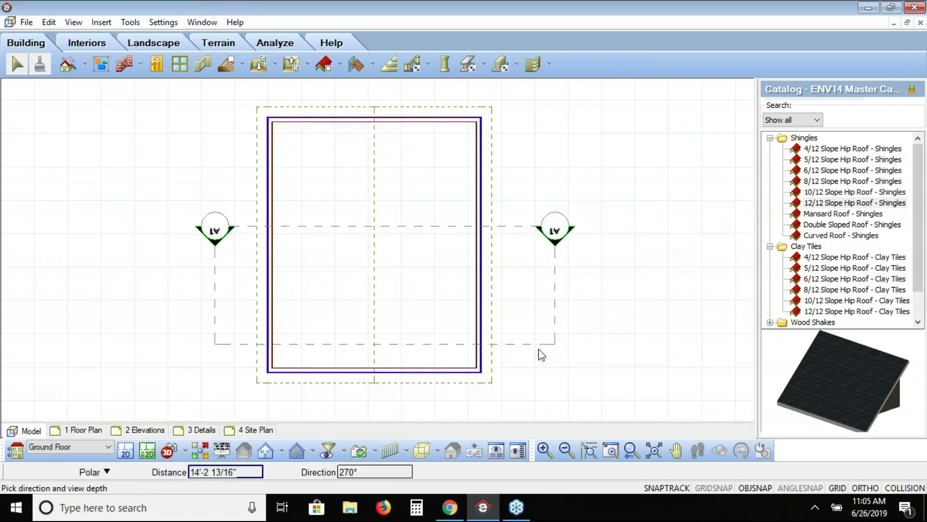
{"action": "left_click", "coordinate": [540, 400]}
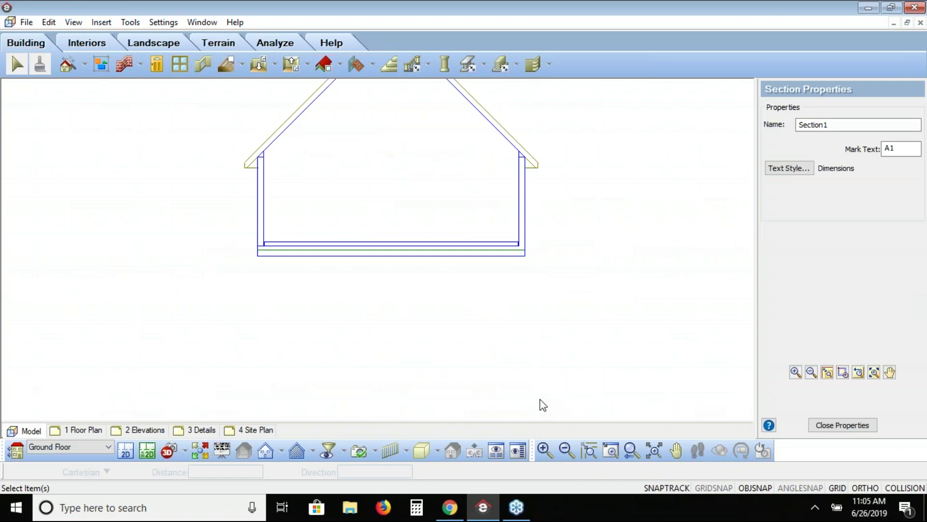
{"action": "left_click", "coordinate": [659, 450]}
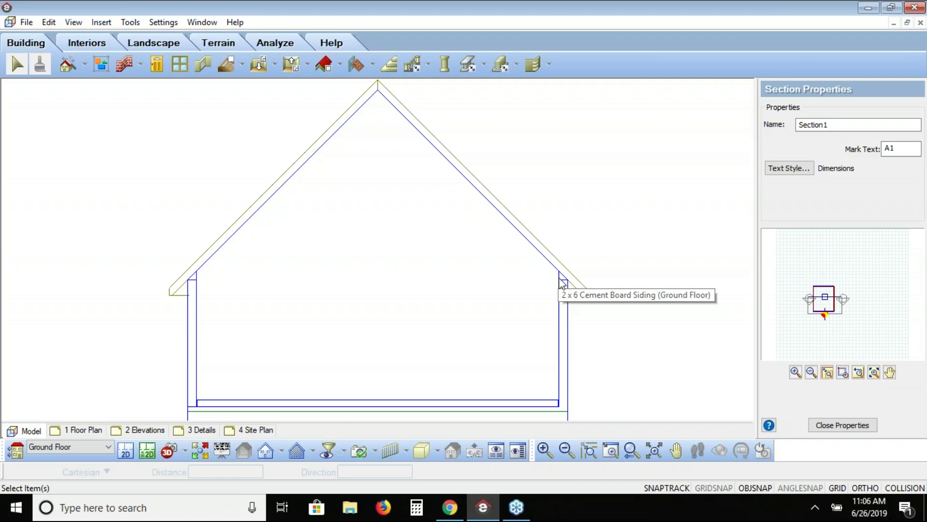
Duplicate all four ground-floor 2 x 6 Cement Board Siding walls to the Second Floor, keeping the originals.
{"action": "left_click", "coordinate": [126, 452]}
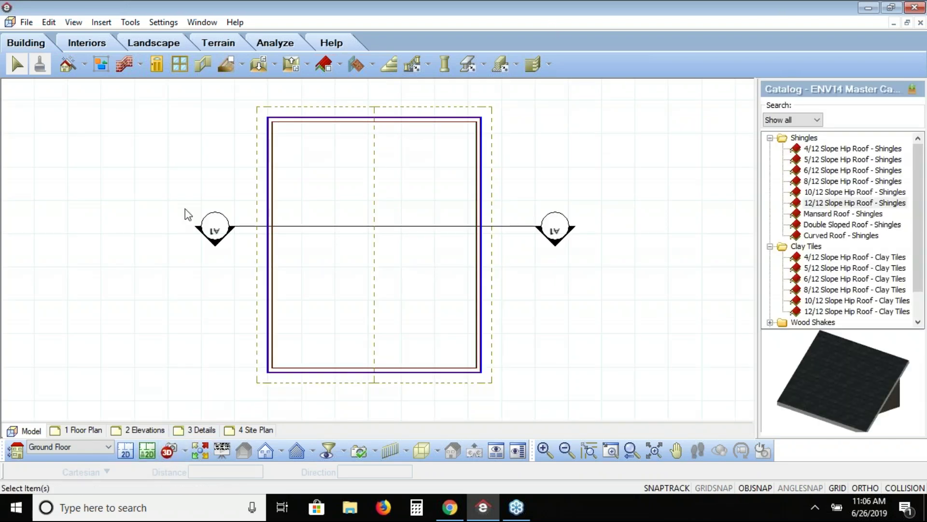
{"action": "left_click", "coordinate": [270, 304]}
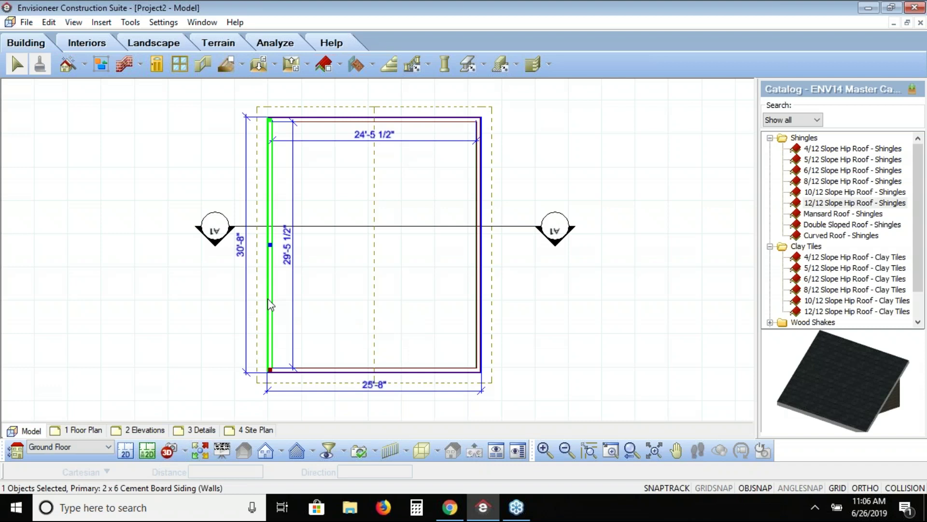
{"action": "right_click", "coordinate": [271, 304]}
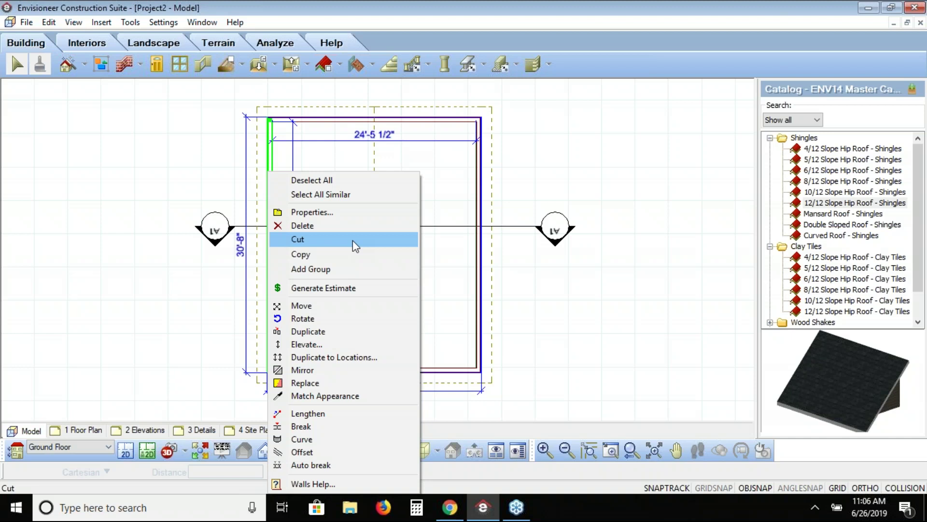
{"action": "left_click", "coordinate": [360, 199]}
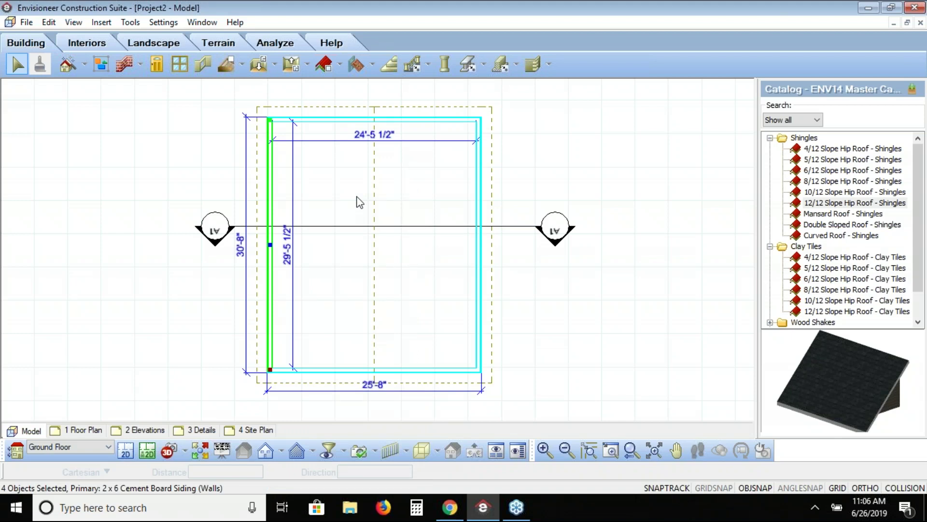
{"action": "right_click", "coordinate": [359, 202]}
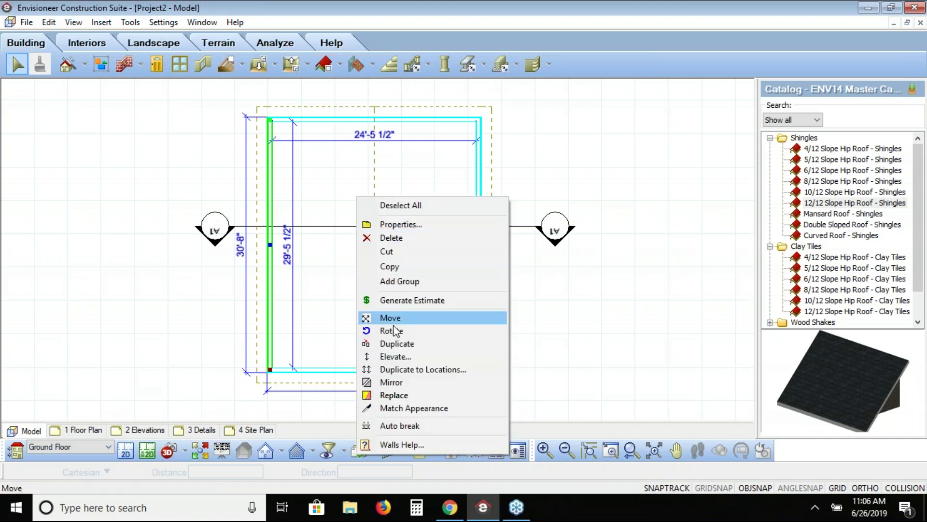
{"action": "left_click", "coordinate": [420, 369]}
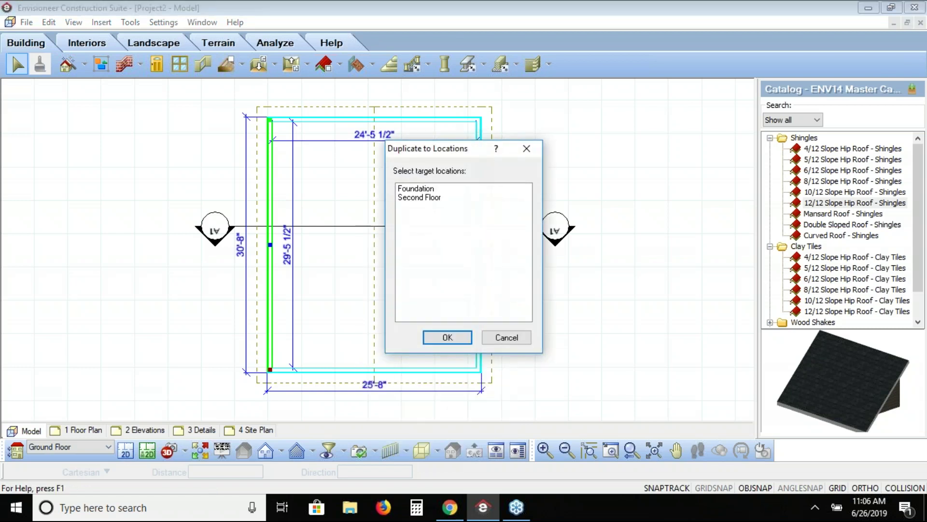
{"action": "left_click", "coordinate": [420, 199]}
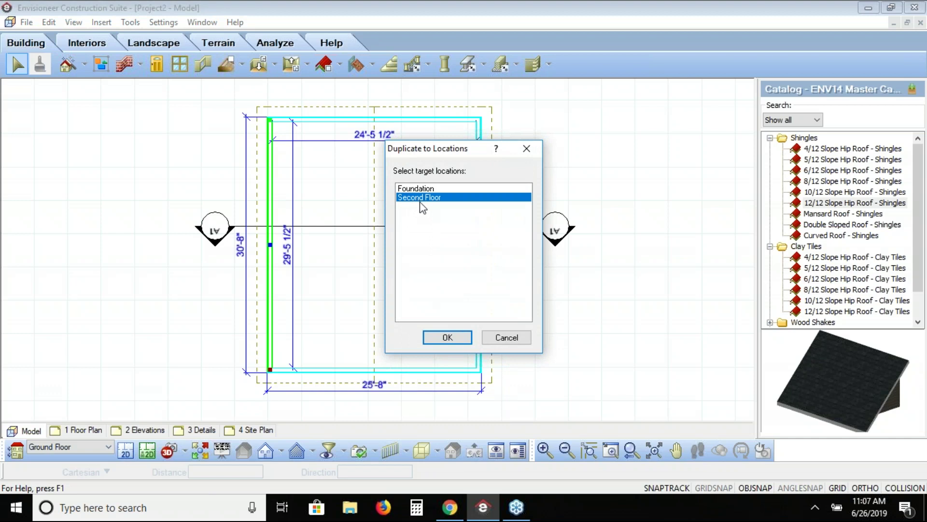
{"action": "left_click", "coordinate": [448, 337]}
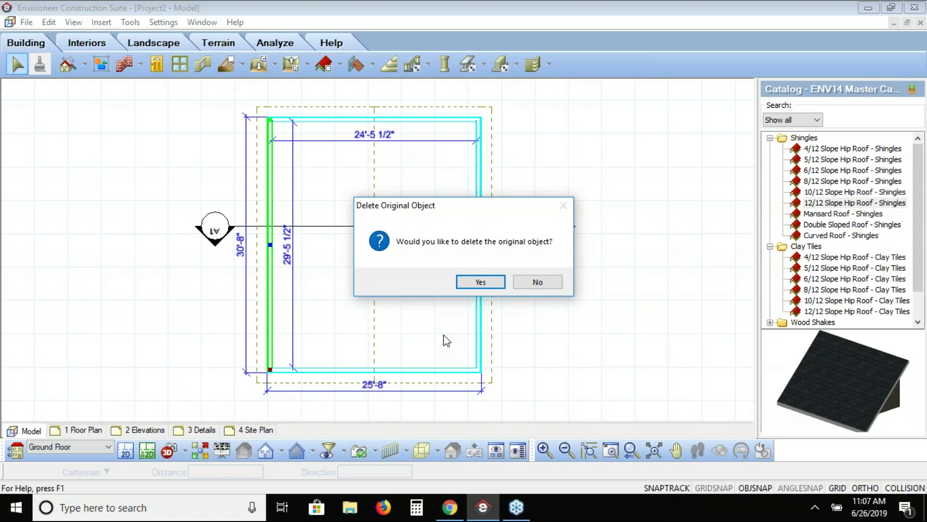
{"action": "left_click", "coordinate": [532, 281]}
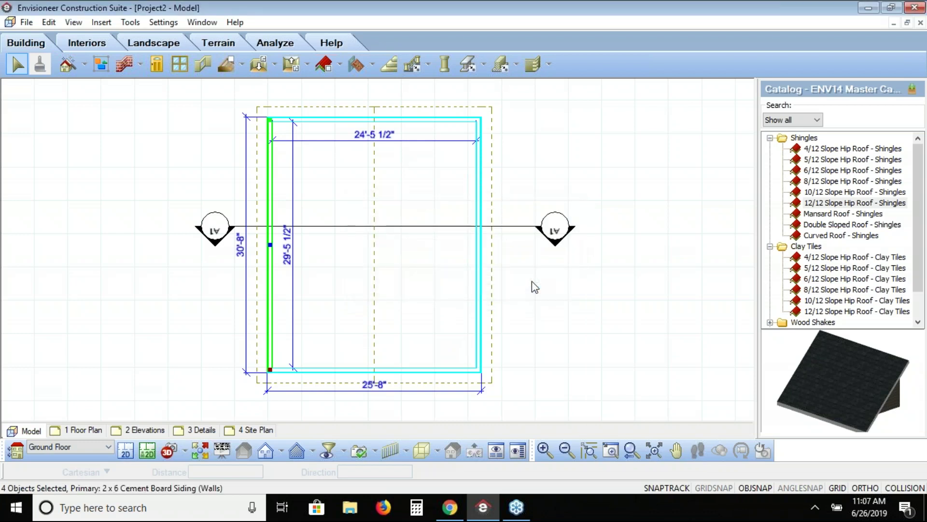
Insert a 2x10 Floor System w/ 3/4" OSB across the Second Floor wall perimeter and view it in Section1.
{"action": "left_click", "coordinate": [91, 446]}
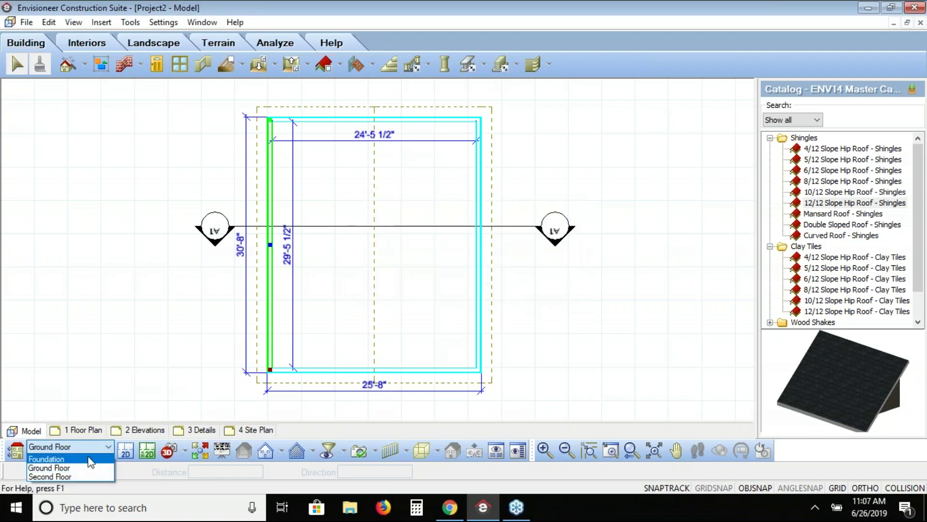
{"action": "left_click", "coordinate": [72, 475]}
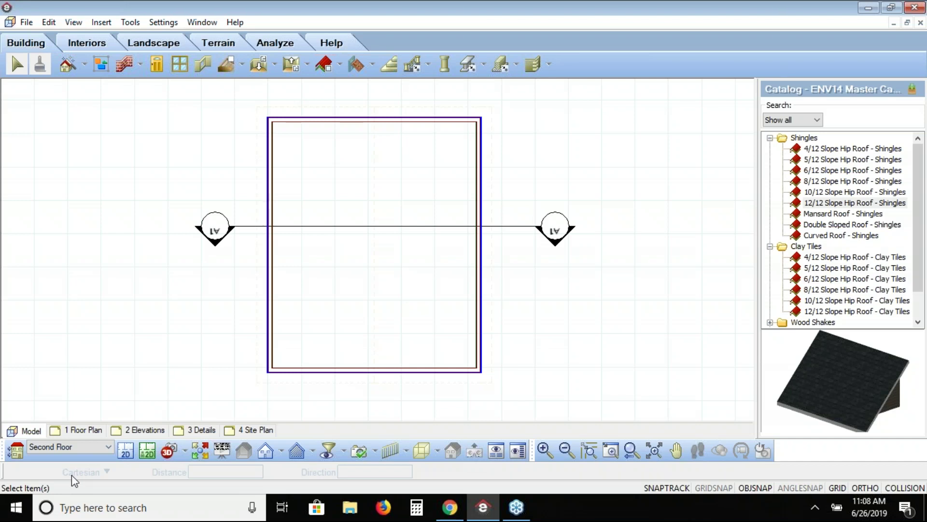
{"action": "left_click", "coordinate": [242, 64]}
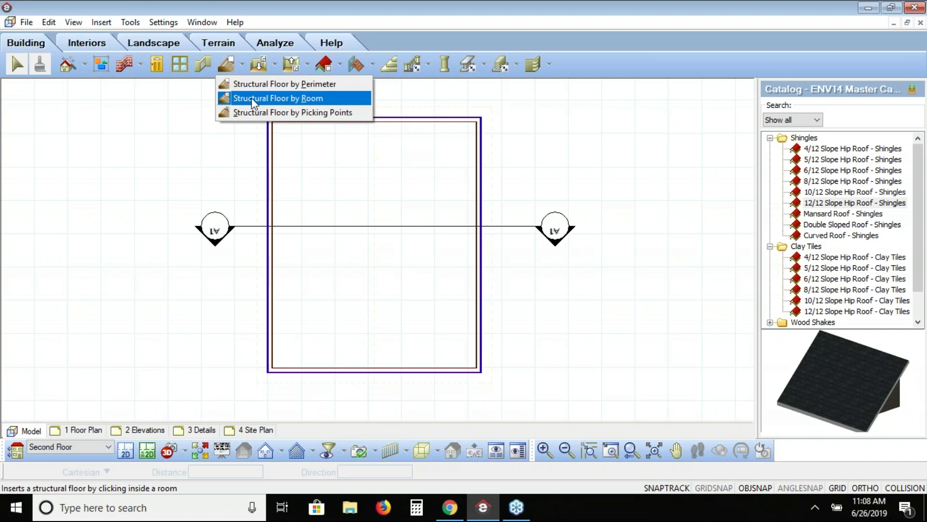
{"action": "left_click", "coordinate": [276, 65]}
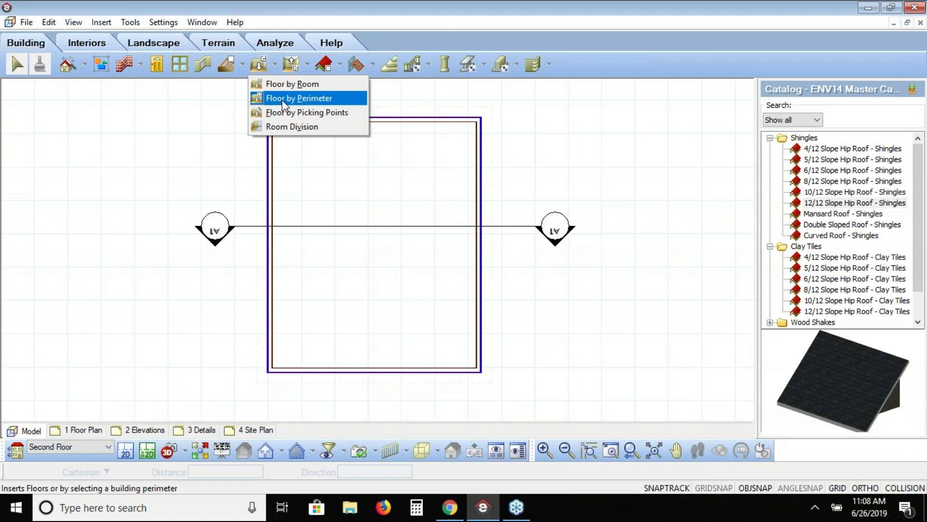
{"action": "left_click", "coordinate": [242, 65]}
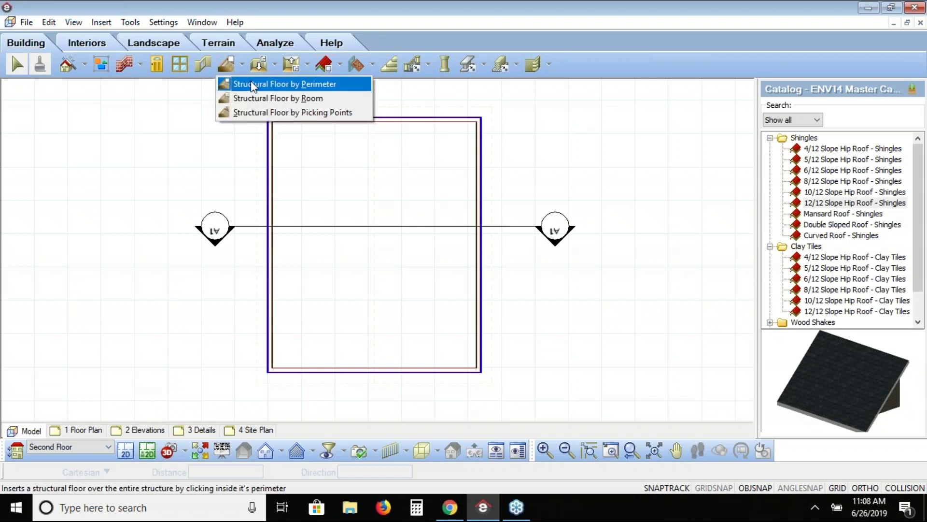
{"action": "left_click", "coordinate": [252, 99]}
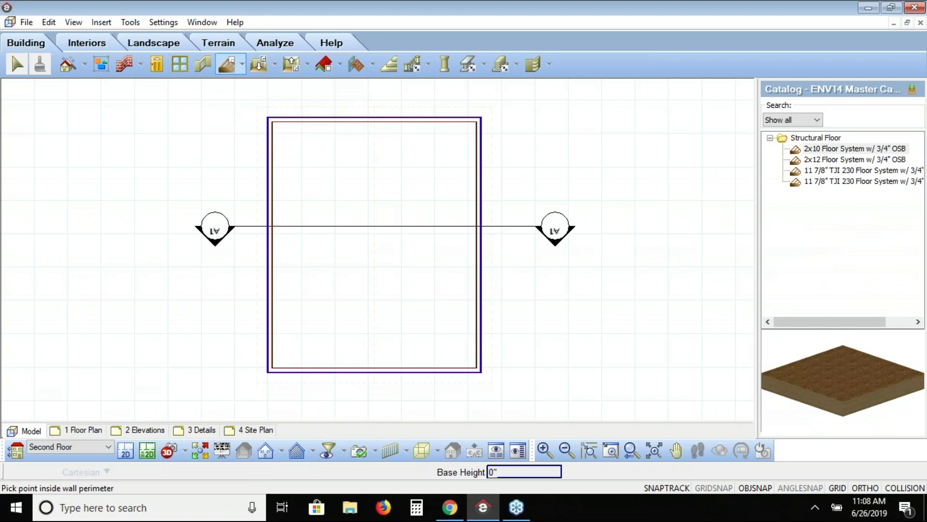
{"action": "left_click", "coordinate": [822, 150]}
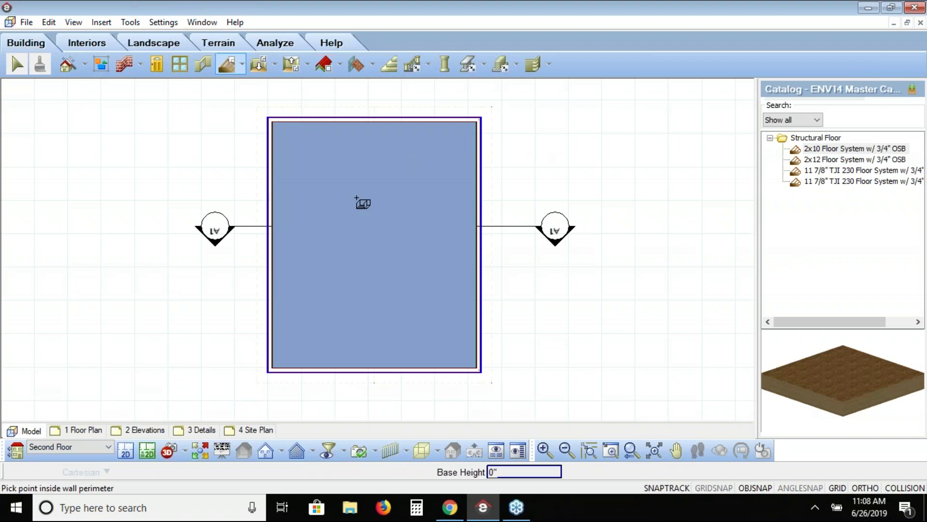
{"action": "left_click", "coordinate": [356, 198]}
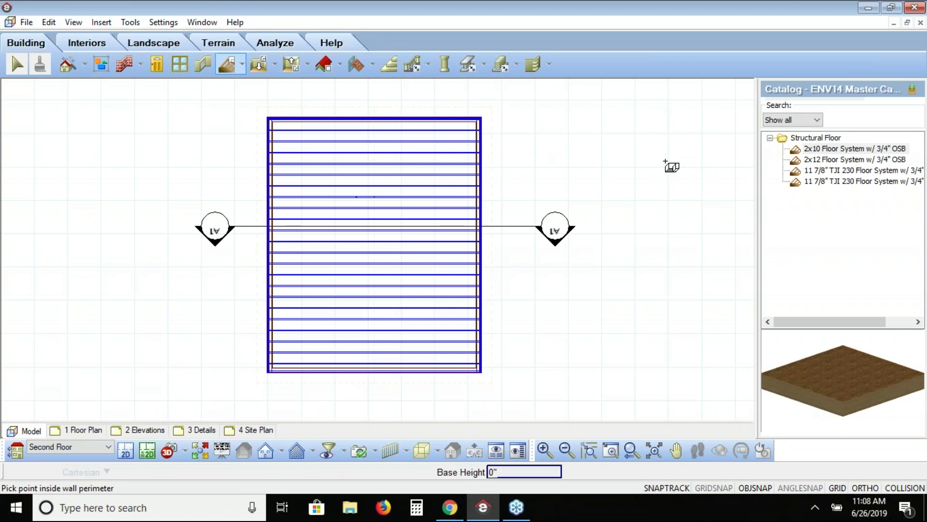
{"action": "right_click", "coordinate": [600, 148]}
{"action": "left_click", "coordinate": [628, 158]}
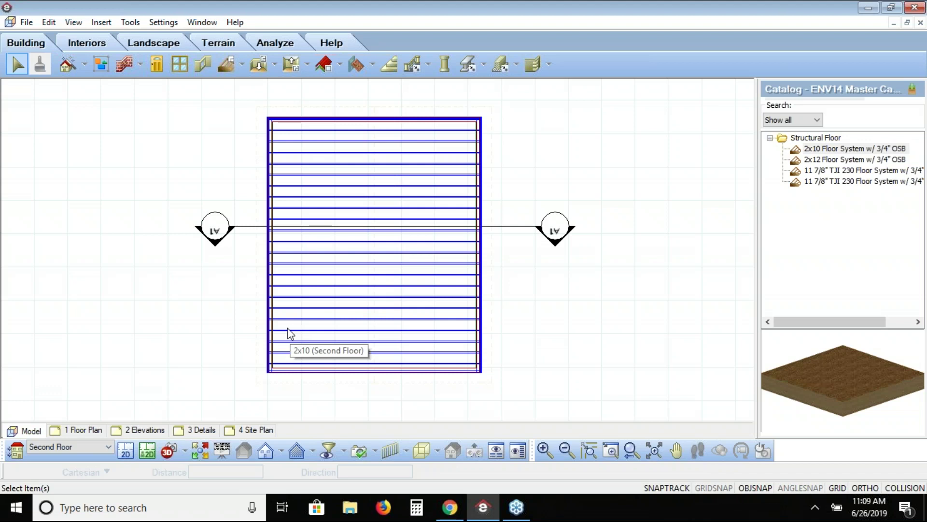
{"action": "left_click", "coordinate": [311, 453]}
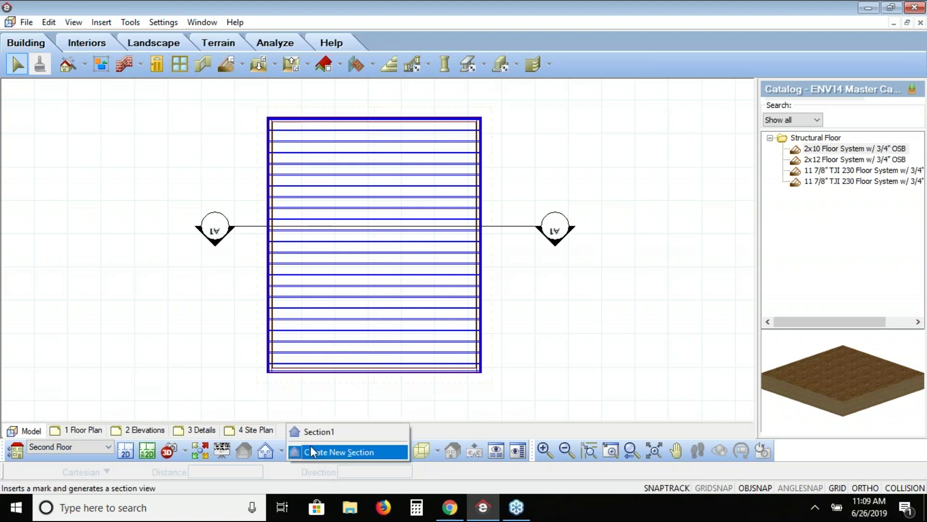
{"action": "left_click", "coordinate": [316, 431]}
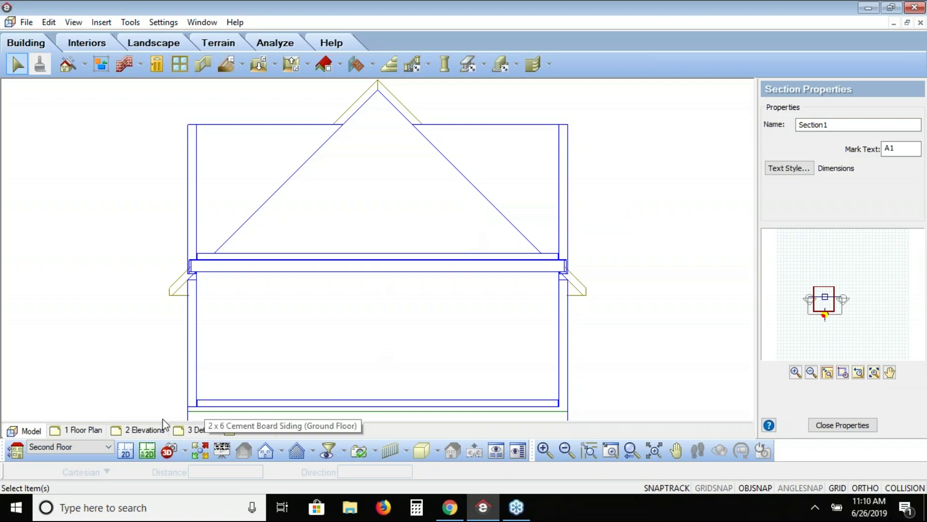
In the Second Floor plan, draw a full-depth 2x6 Interior Wall with a 5' insertion offset from the left exterior wall.
{"action": "left_click", "coordinate": [125, 451]}
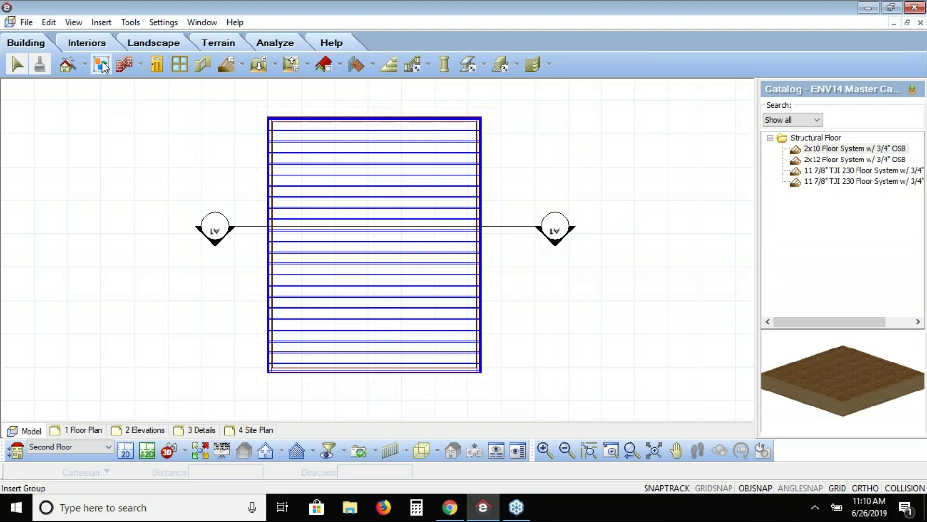
{"action": "left_click", "coordinate": [122, 64]}
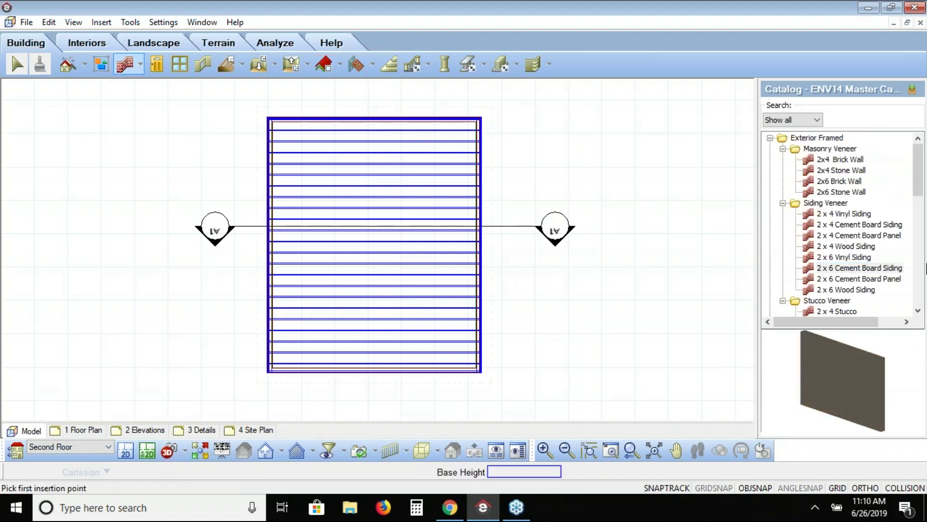
{"action": "left_click_drag", "start_coordinate": [919, 313], "coordinate": [919, 313]}
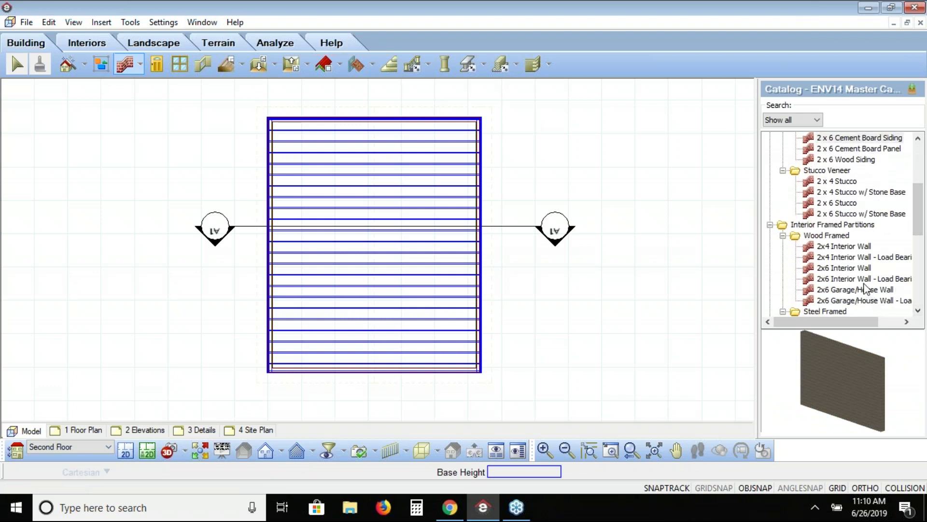
{"action": "left_click", "coordinate": [845, 268]}
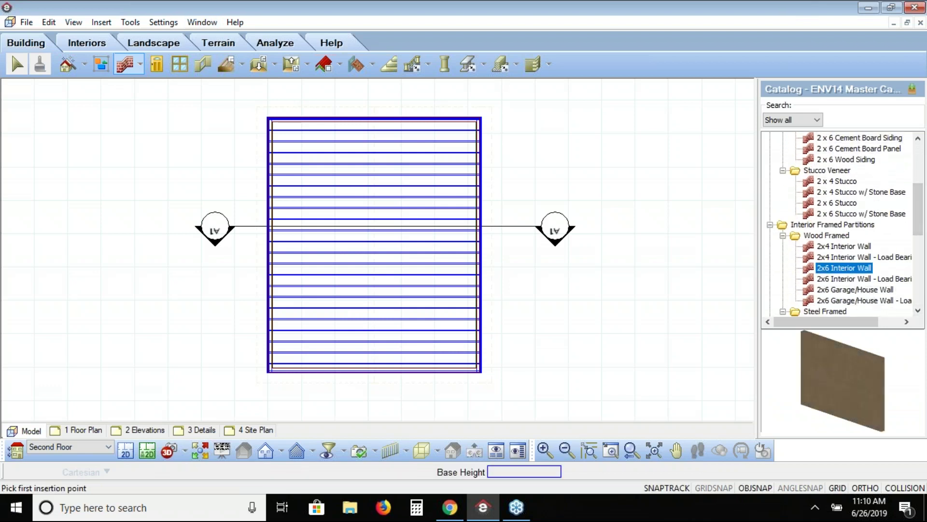
{"action": "right_click", "coordinate": [193, 286]}
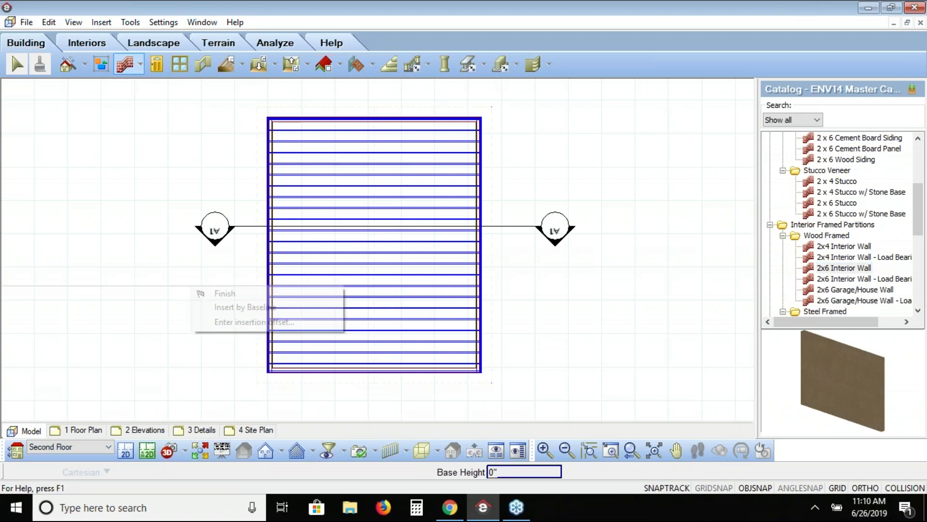
{"action": "left_click", "coordinate": [231, 321]}
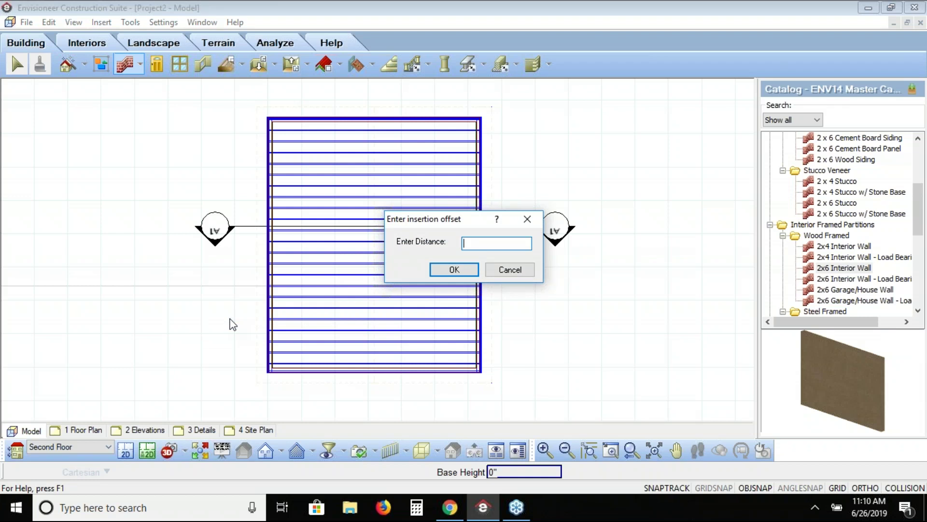
{"action": "type", "text": "5"}
{"action": "left_click", "coordinate": [440, 271]}
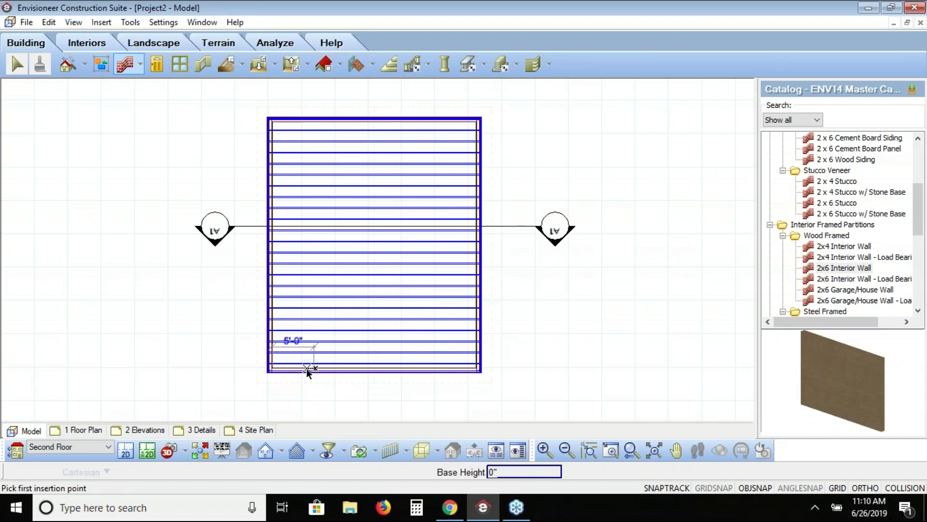
{"action": "left_click", "coordinate": [306, 368]}
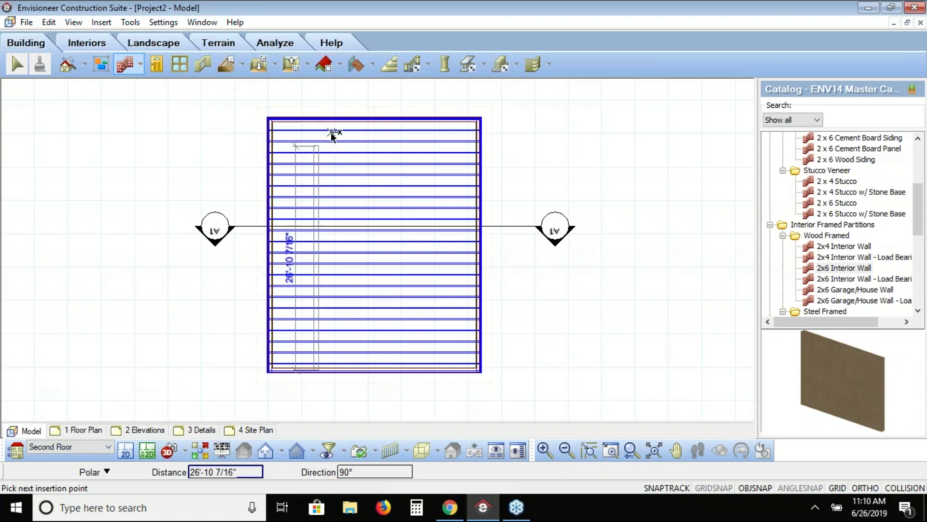
{"action": "left_click", "coordinate": [322, 120]}
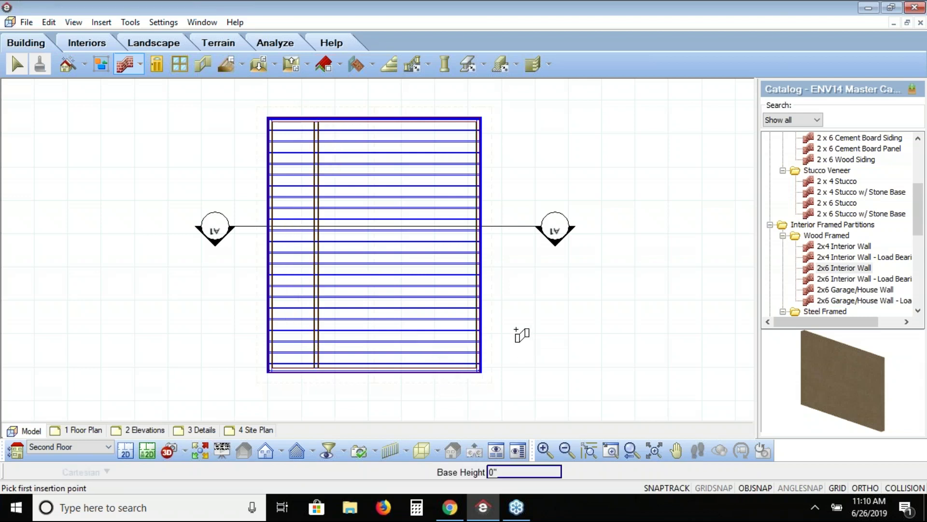
Draw a second full-depth 2x6 Interior Wall with a 5' insertion offset from the right exterior wall.
{"action": "right_click", "coordinate": [514, 314]}
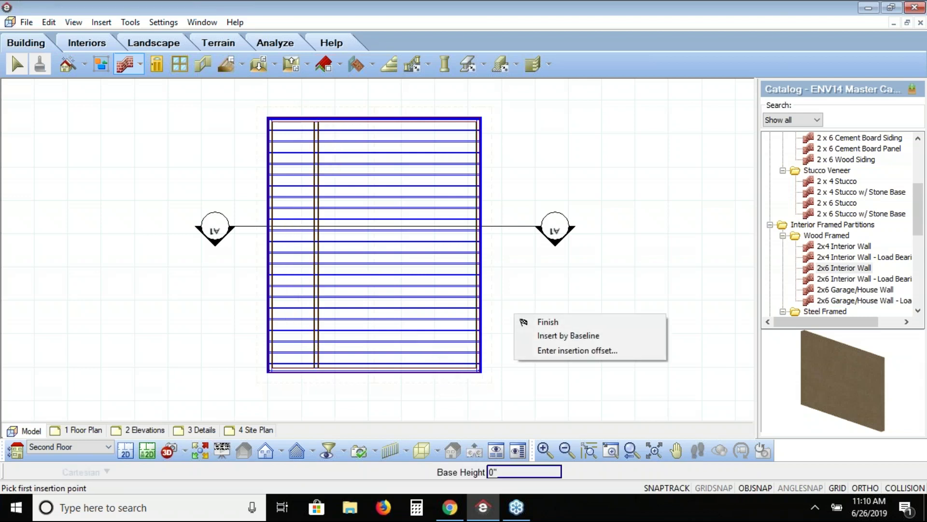
{"action": "left_click", "coordinate": [542, 350]}
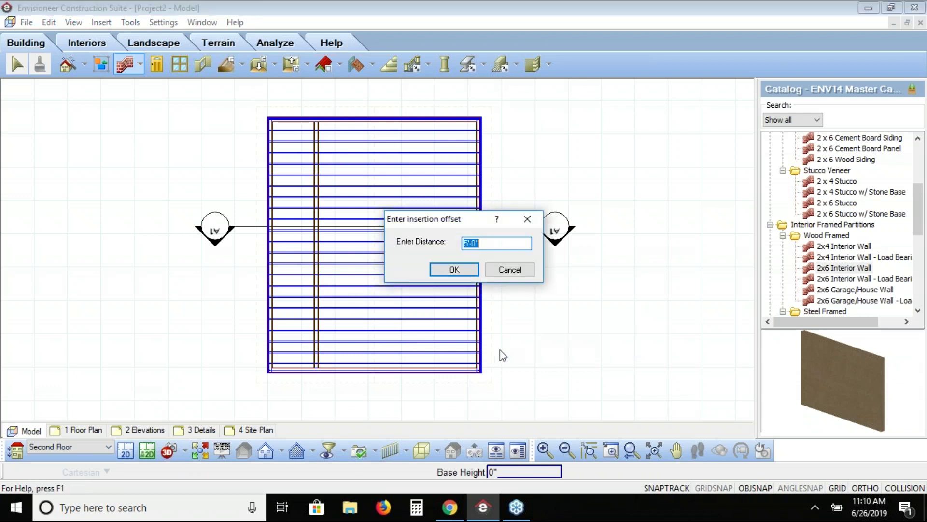
{"action": "left_click", "coordinate": [462, 269]}
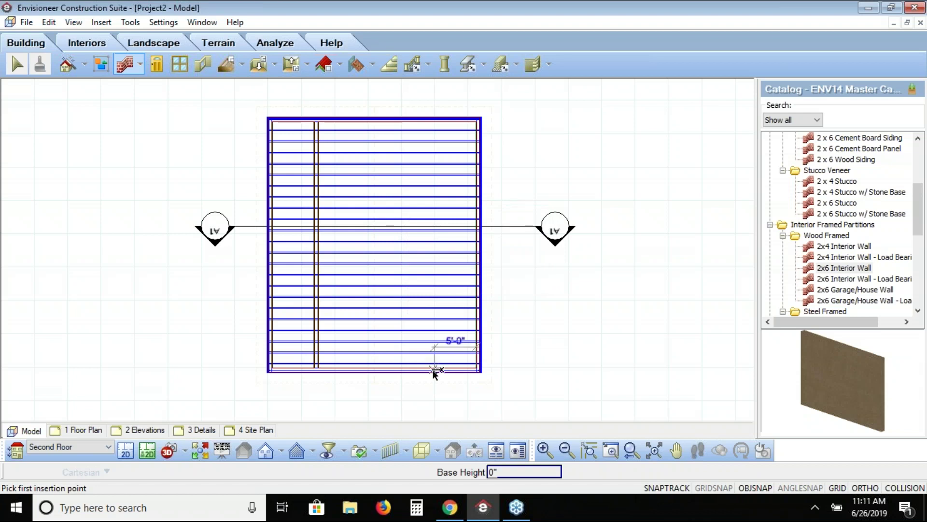
{"action": "left_click", "coordinate": [434, 371]}
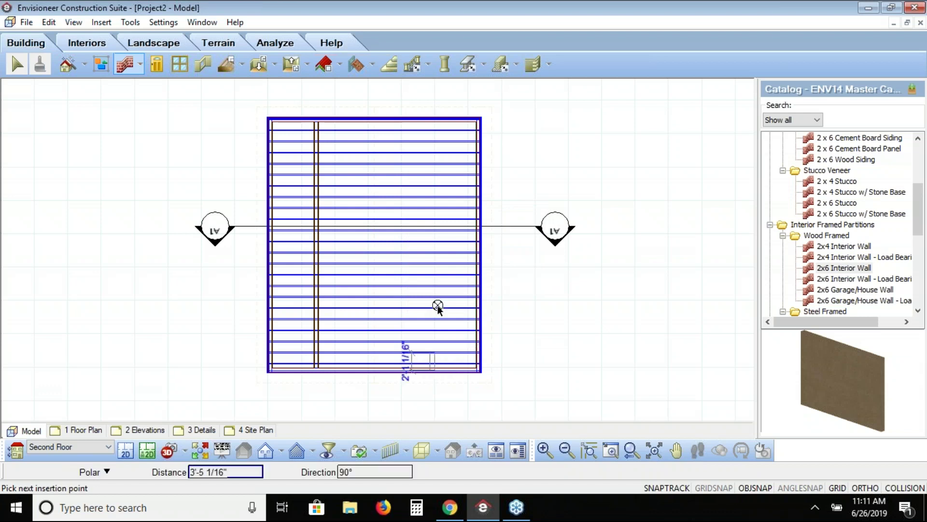
{"action": "left_click", "coordinate": [435, 120]}
{"action": "right_click", "coordinate": [547, 179]}
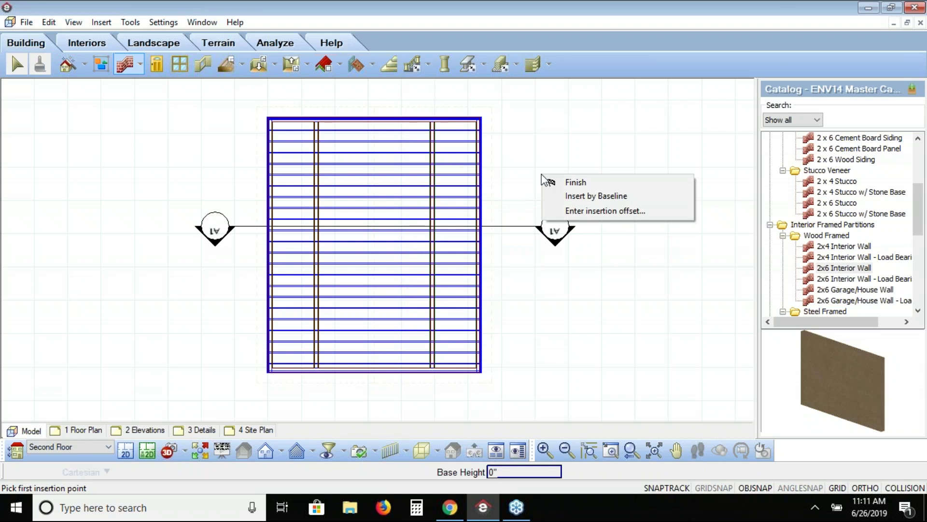
{"action": "left_click", "coordinate": [553, 177]}
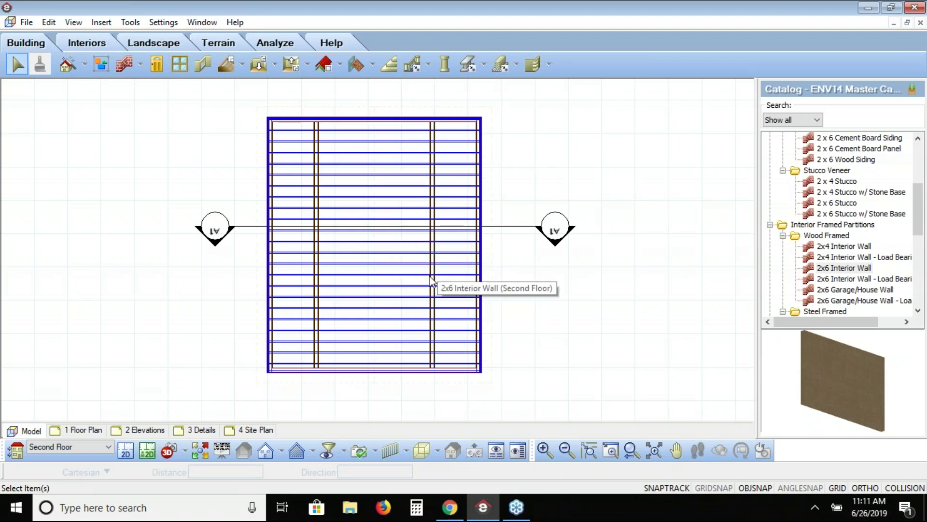
Delete all the 2 x 6 Cement Board Siding exterior walls on the Second Floor by selecting every similar wall.
{"action": "left_click", "coordinate": [483, 177]}
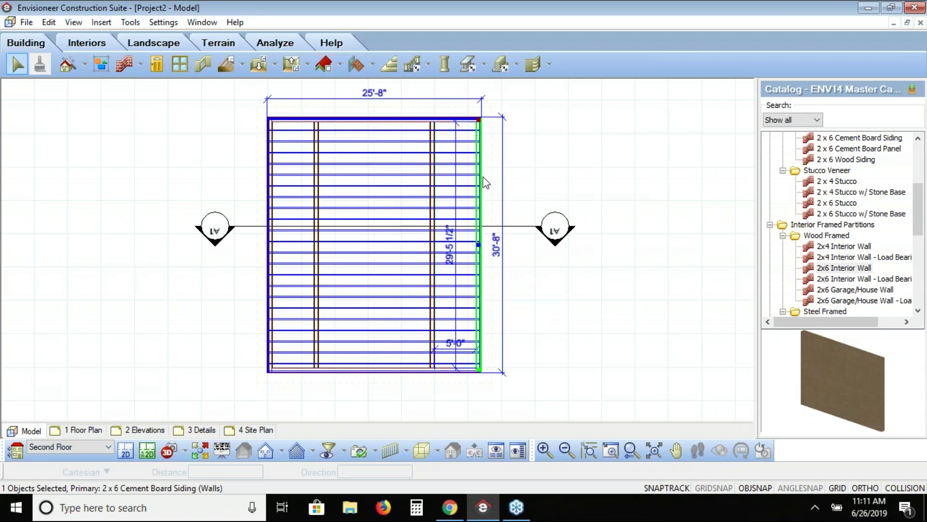
{"action": "right_click", "coordinate": [483, 177]}
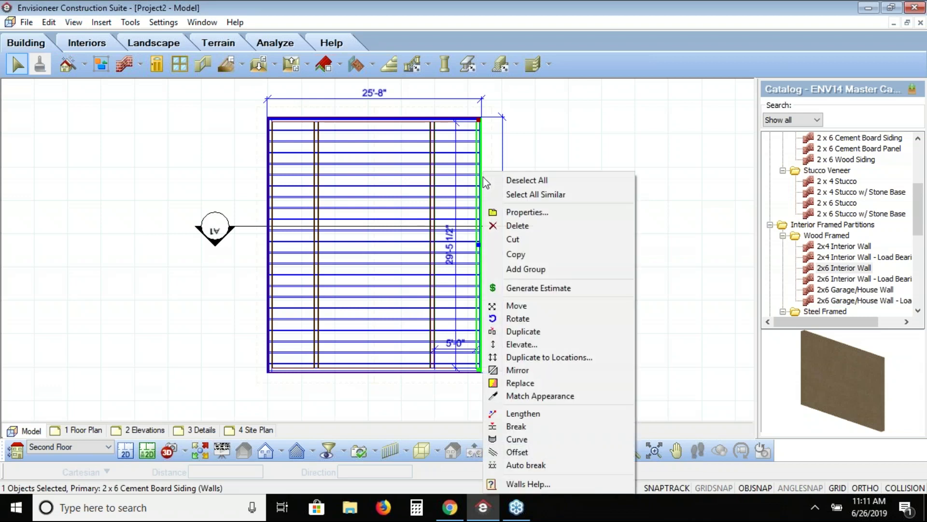
{"action": "left_click", "coordinate": [513, 194]}
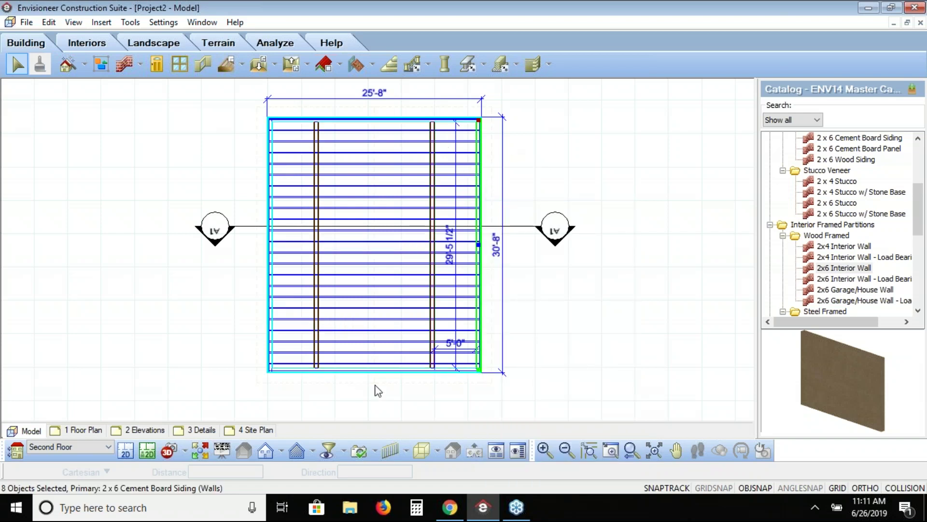
{"action": "right_click", "coordinate": [525, 184]}
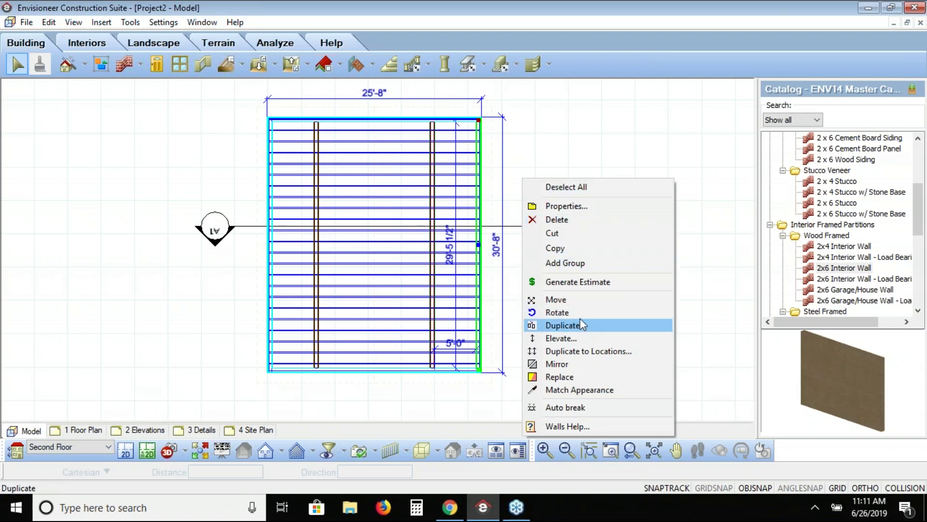
{"action": "left_click", "coordinate": [578, 219]}
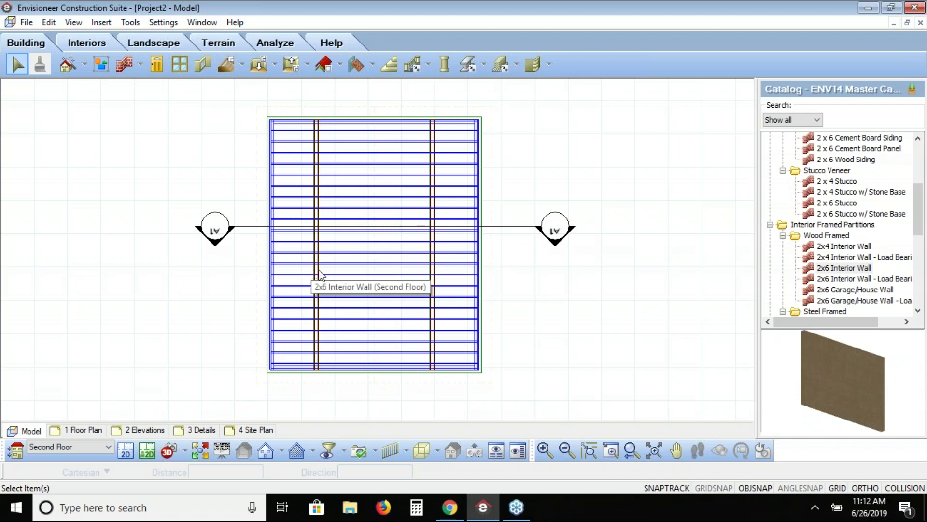
Check the Second Floor wall height in Building Locations and set both 2x6 Interior Walls to a level wall height of 5'.
{"action": "left_click", "coordinate": [164, 23]}
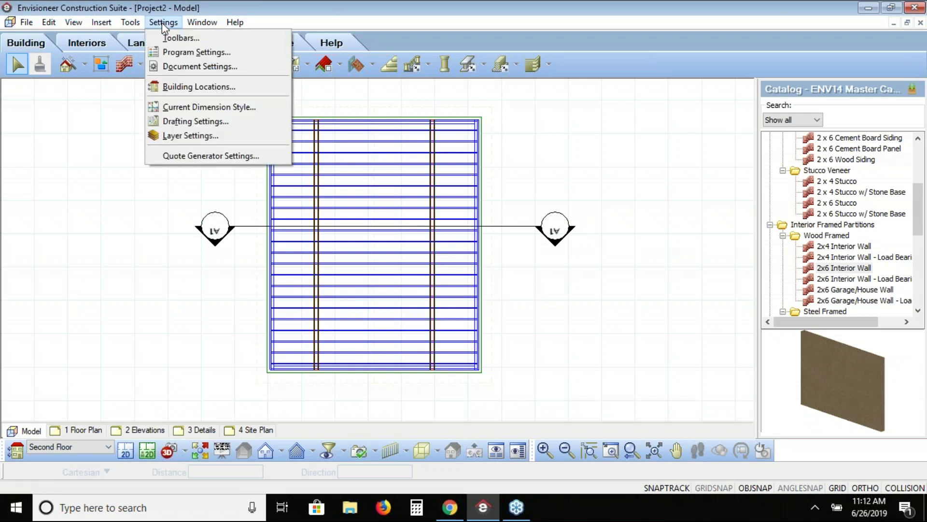
{"action": "left_click", "coordinate": [184, 87]}
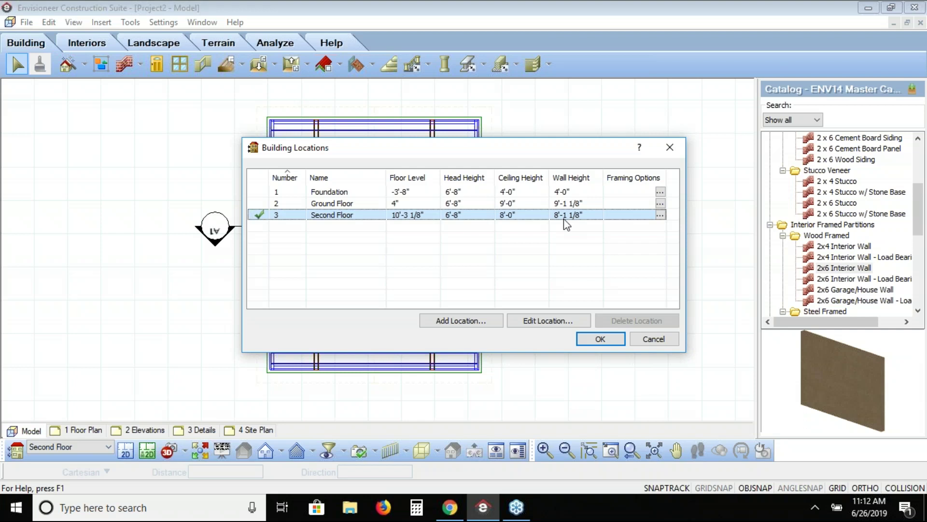
{"action": "left_click", "coordinate": [648, 338]}
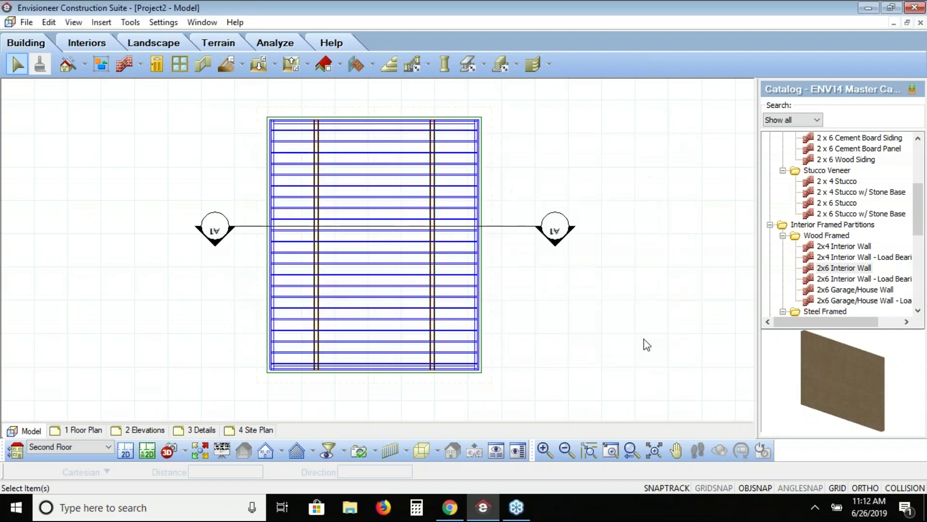
{"action": "left_click", "coordinate": [435, 329]}
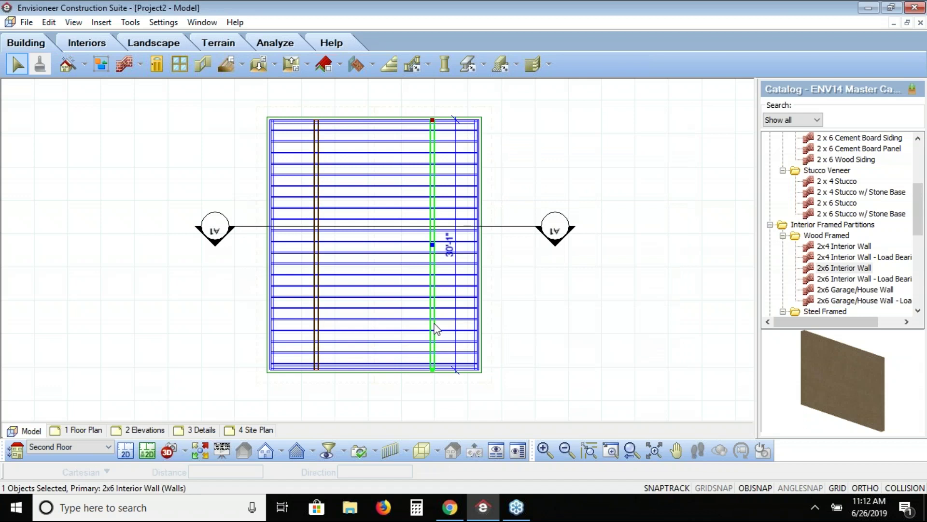
{"action": "left_click", "coordinate": [317, 261], "text": "shift"}
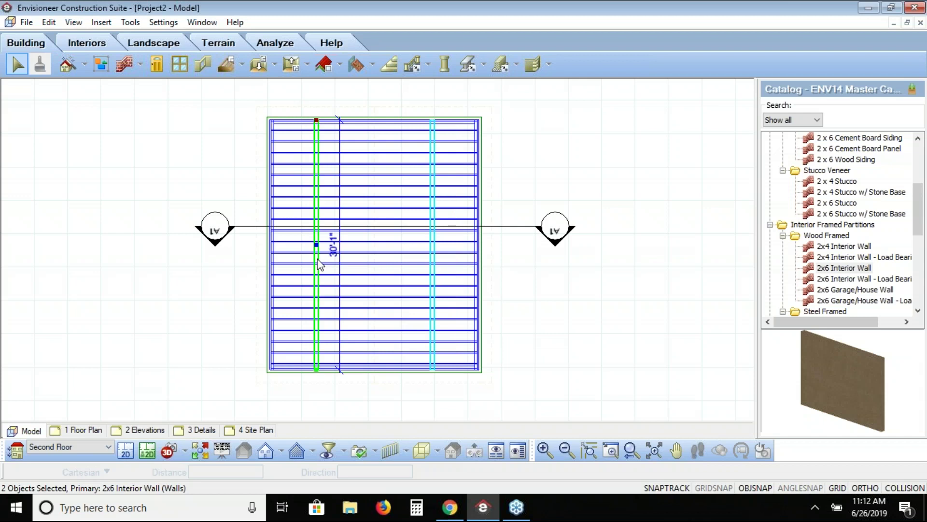
{"action": "right_click", "coordinate": [540, 151]}
{"action": "left_click", "coordinate": [574, 172]}
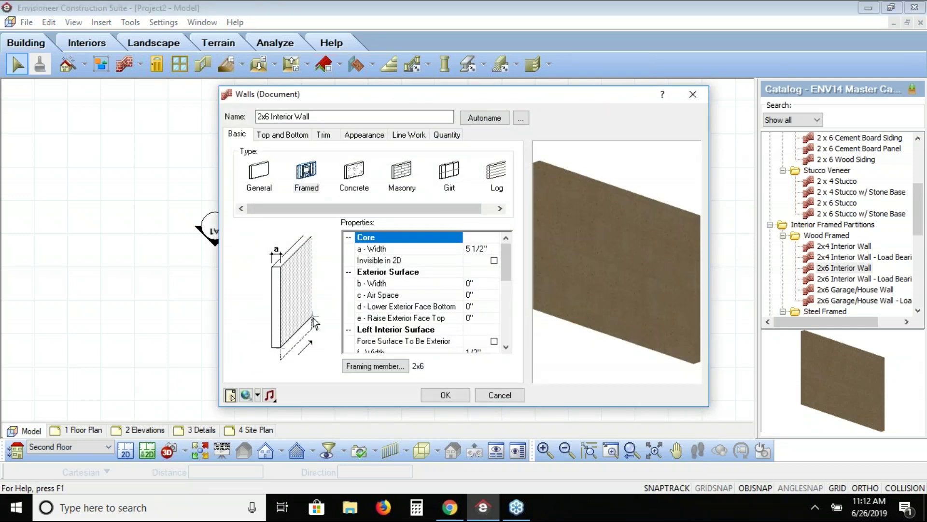
{"action": "left_click", "coordinate": [279, 136]}
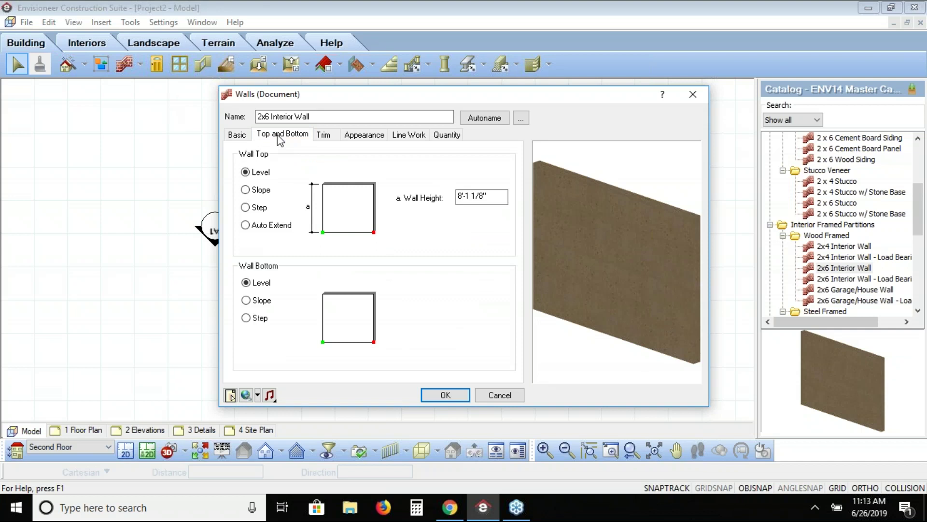
{"action": "left_click", "coordinate": [472, 197]}
{"action": "left_click_drag", "start_coordinate": [493, 195], "coordinate": [446, 195]}
{"action": "type", "text": "5'"}
{"action": "left_click", "coordinate": [427, 395]}
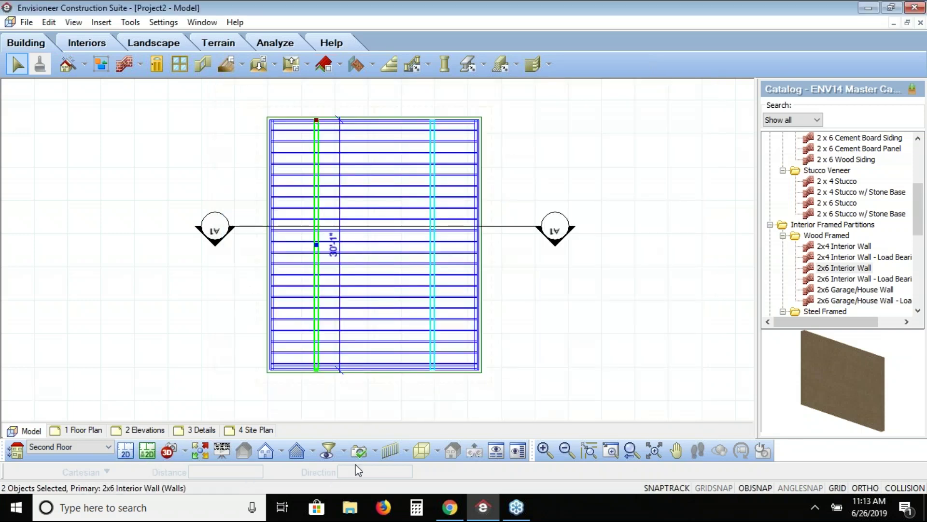
View Section1 and examine its section extents around the two second-floor interior walls.
{"action": "left_click", "coordinate": [312, 456]}
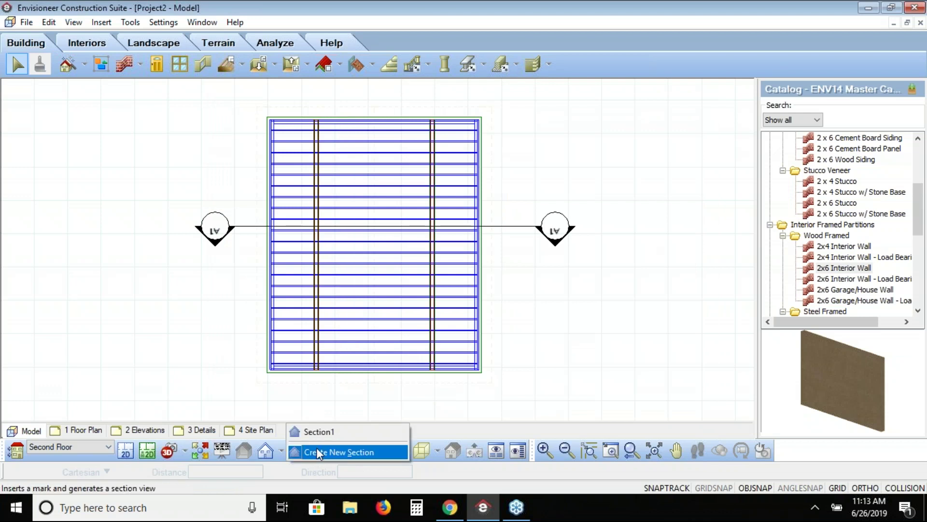
{"action": "left_click", "coordinate": [320, 435]}
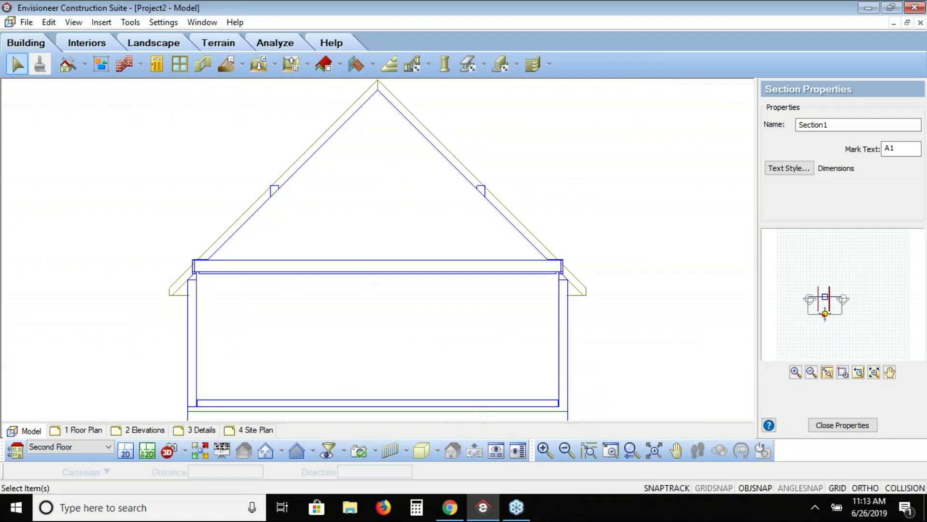
{"action": "left_click", "coordinate": [843, 372]}
{"action": "mouse_move", "coordinate": [857, 281]}
{"action": "left_mouse_down"}
{"action": "mouse_move", "coordinate": [795, 321]}
{"action": "mouse_move", "coordinate": [812, 321]}
{"action": "left_mouse_up"}
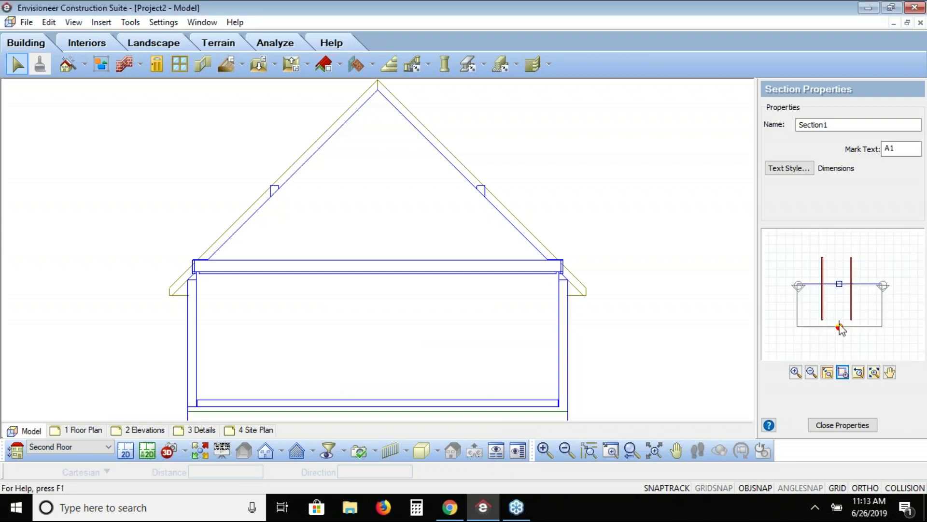
{"action": "mouse_move", "coordinate": [839, 327]}
{"action": "left_mouse_down"}
{"action": "mouse_move", "coordinate": [840, 308]}
{"action": "mouse_move", "coordinate": [840, 326]}
{"action": "left_mouse_up"}
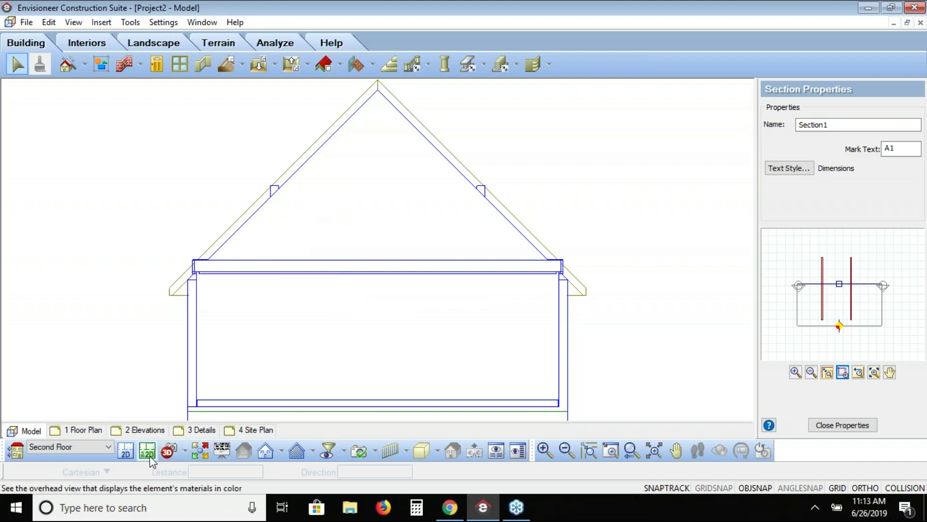
On the Ground Floor plan, set the rafter support height of the 12/12 roof's left and right slopes to 10'-1 1/8".
{"action": "left_click", "coordinate": [126, 452]}
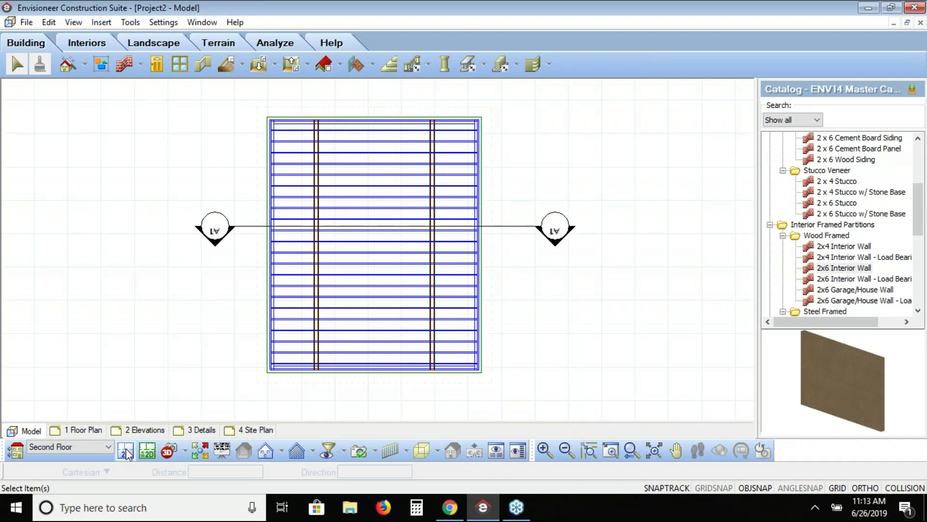
{"action": "left_click", "coordinate": [96, 448]}
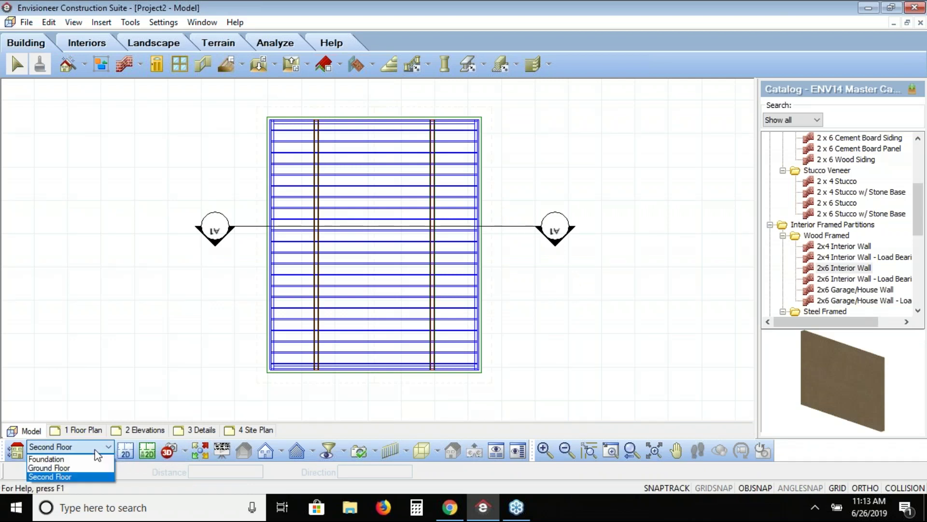
{"action": "left_click", "coordinate": [92, 468]}
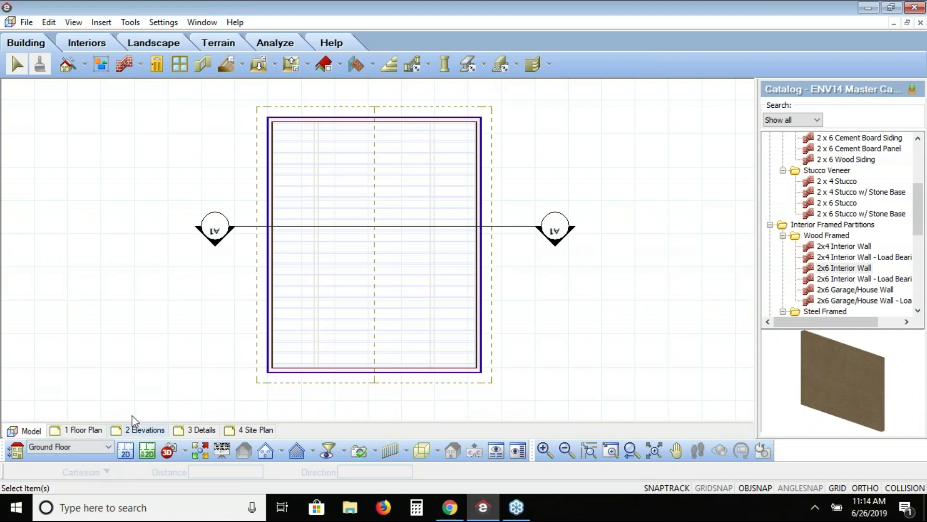
{"action": "left_click", "coordinate": [256, 261]}
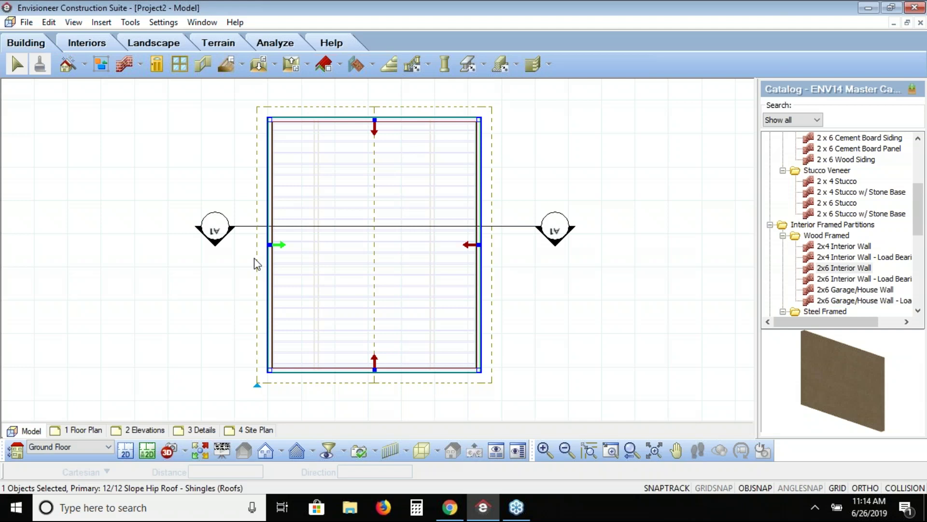
{"action": "right_click", "coordinate": [470, 261]}
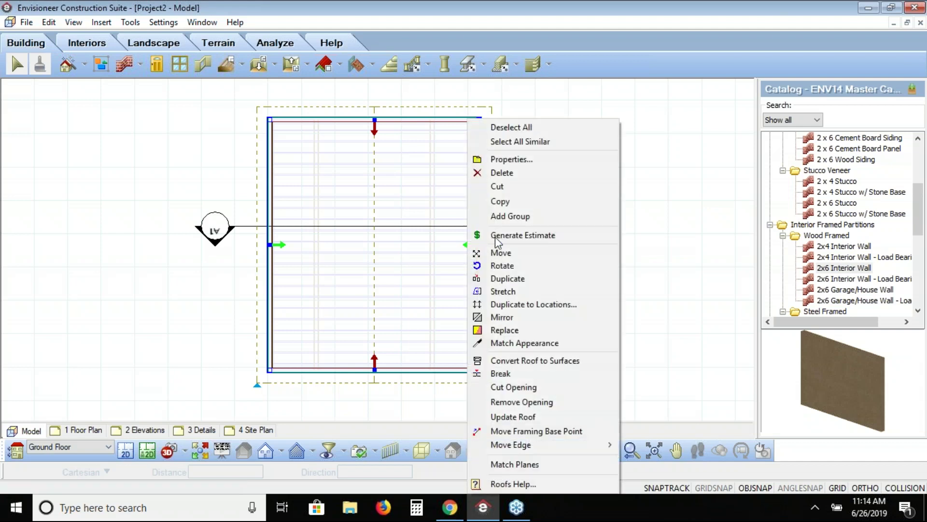
{"action": "left_click", "coordinate": [522, 161]}
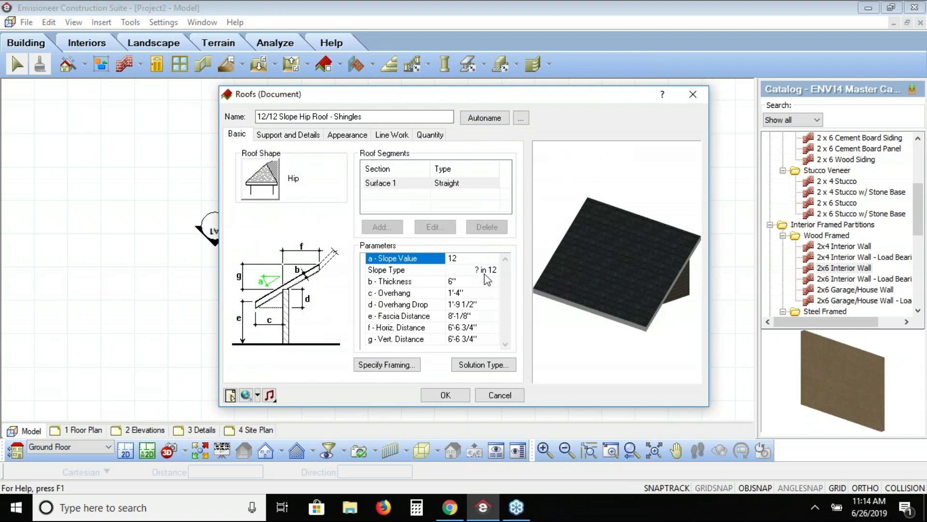
{"action": "left_click", "coordinate": [309, 135]}
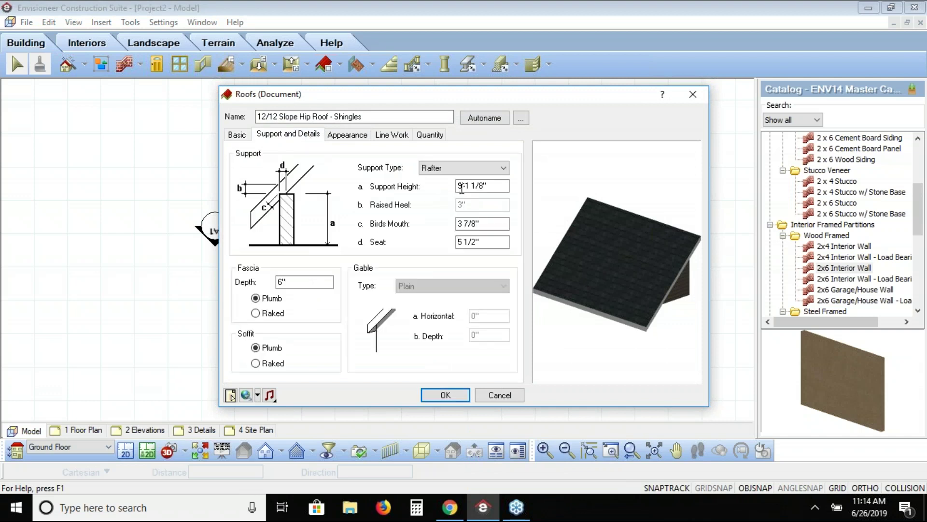
{"action": "left_click", "coordinate": [461, 185]}
{"action": "key", "text": "BackSpace"}
{"action": "type", "text": "10"}
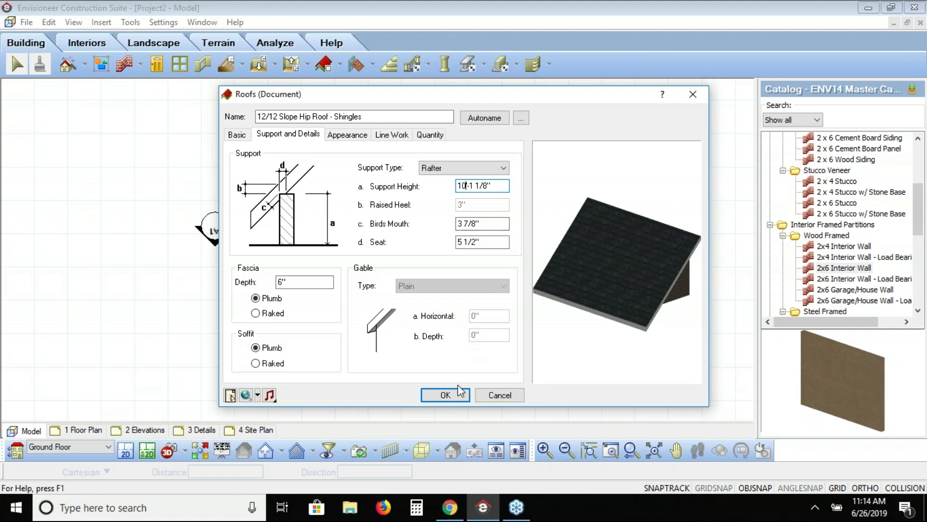
{"action": "left_click", "coordinate": [445, 395]}
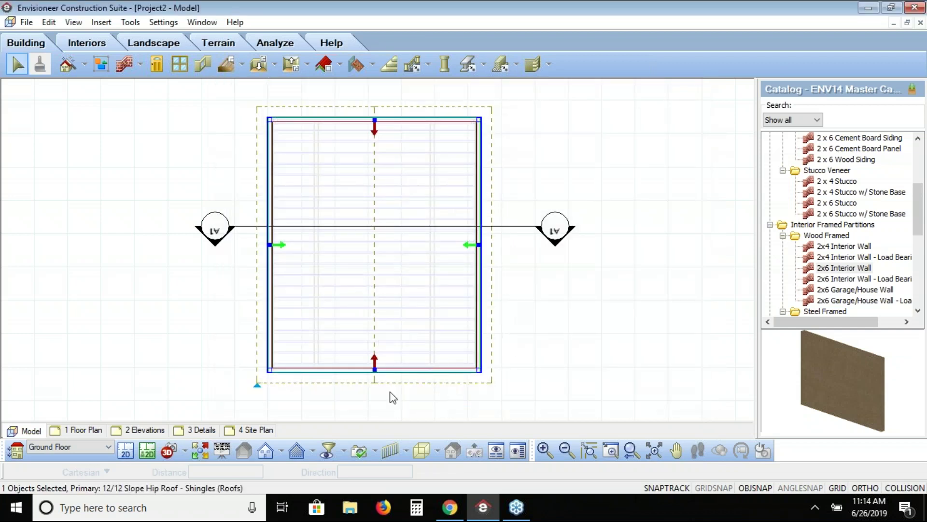
View the whole of Section1 to examine where the roof meets the second-floor system.
{"action": "left_click", "coordinate": [312, 451]}
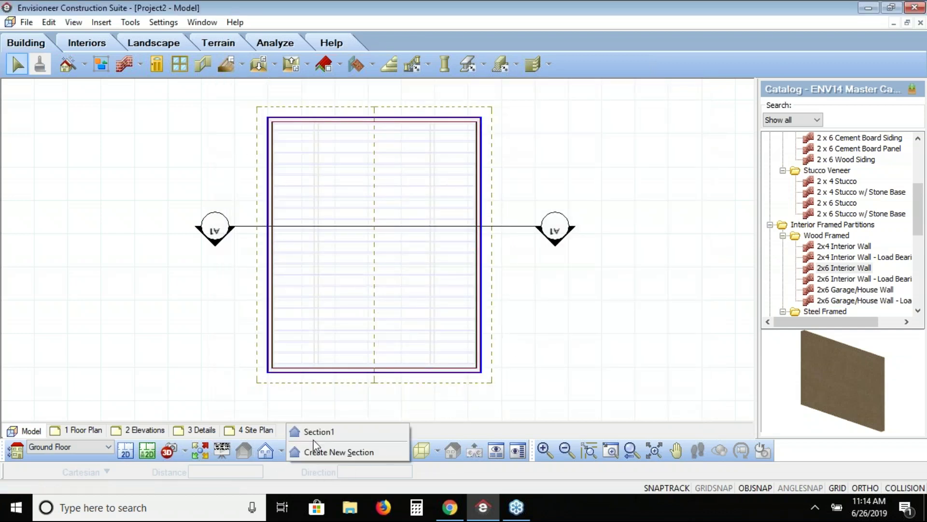
{"action": "left_click", "coordinate": [314, 433]}
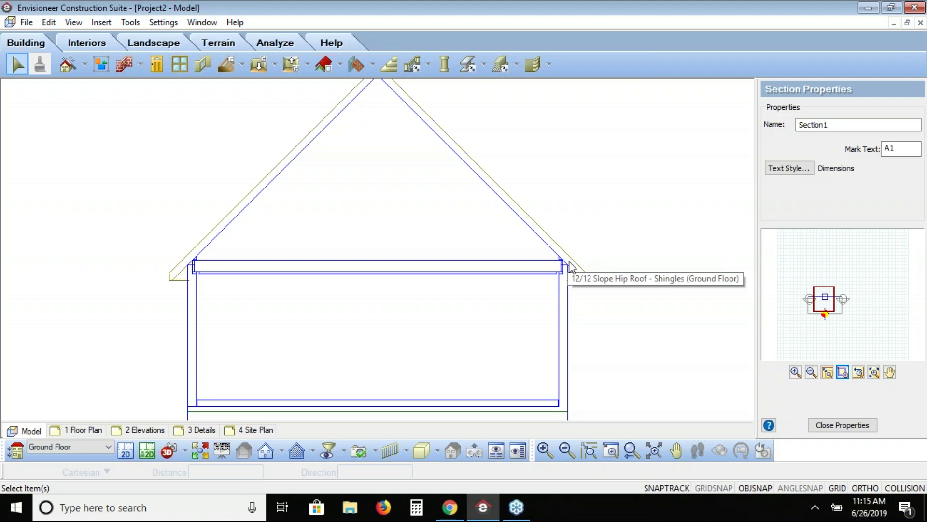
{"action": "left_click", "coordinate": [653, 451]}
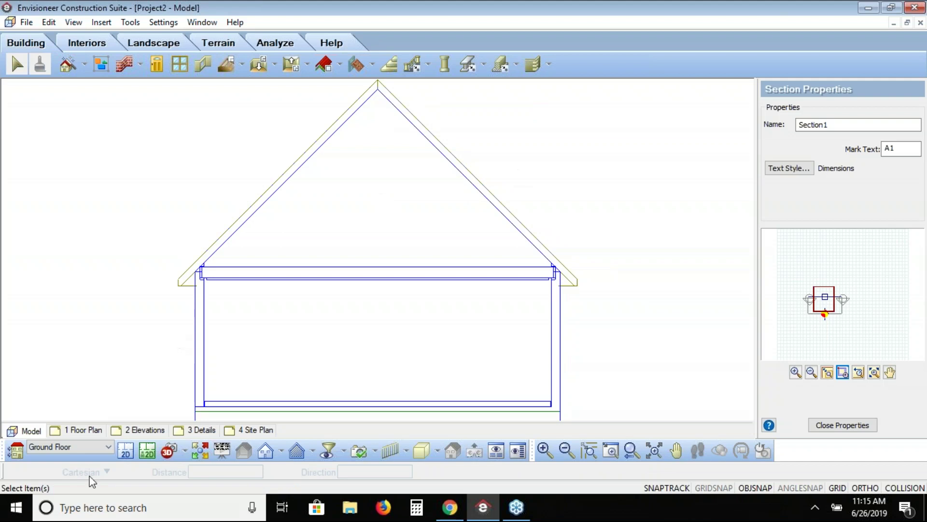
Insert the Section1 view at 1/4" = 1'-0" as a drawing beside the Ground Floor plan.
{"action": "left_click", "coordinate": [125, 451]}
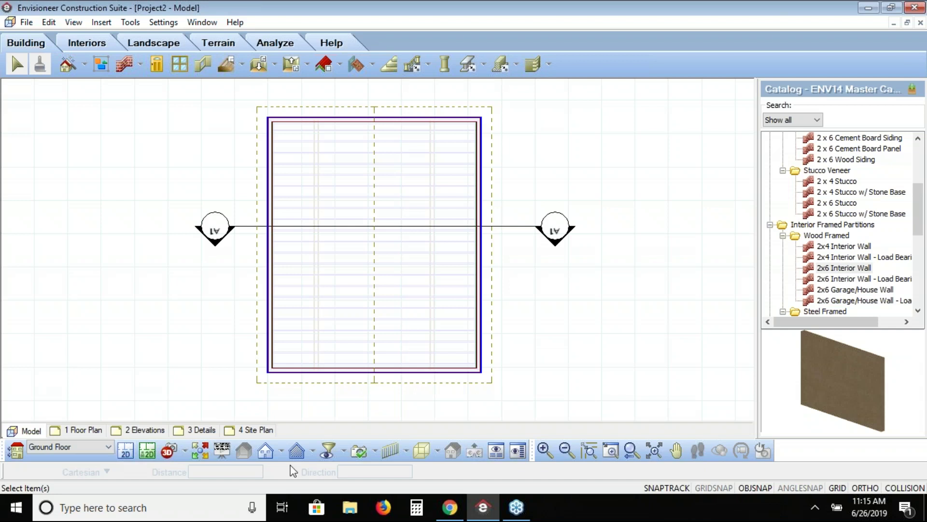
{"action": "left_click", "coordinate": [124, 25]}
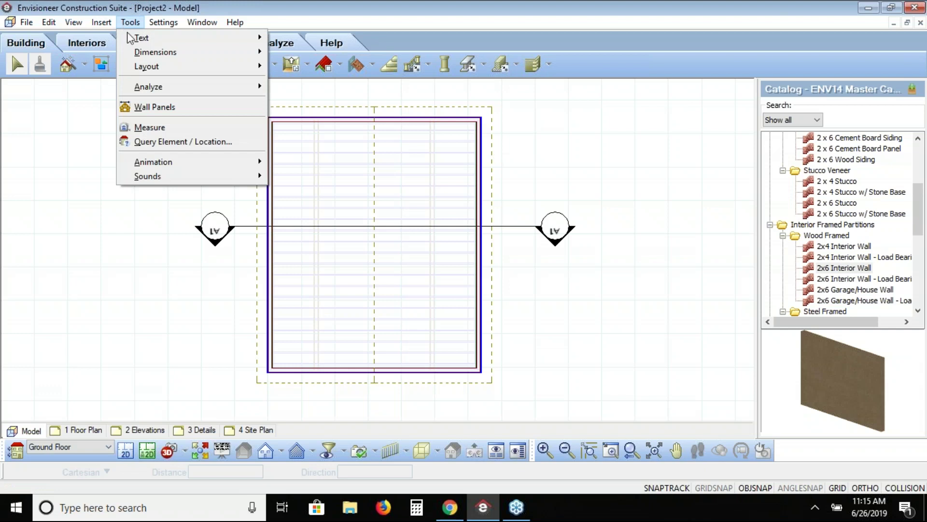
{"action": "mouse_move", "coordinate": [140, 66]}
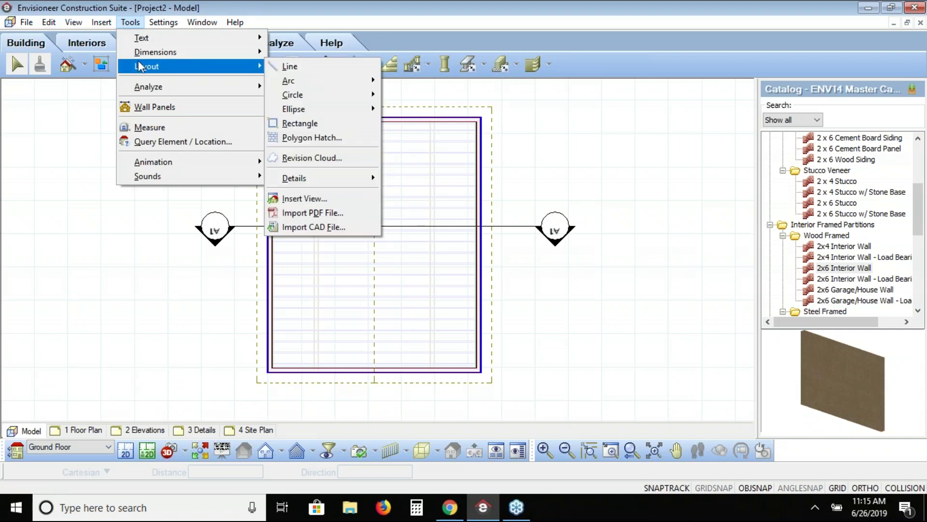
{"action": "left_click", "coordinate": [312, 198]}
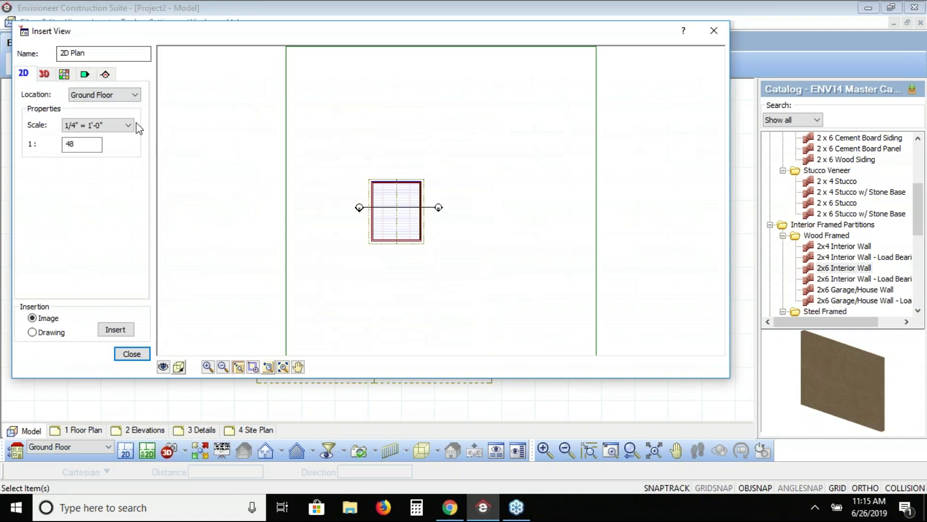
{"action": "left_click", "coordinate": [105, 74]}
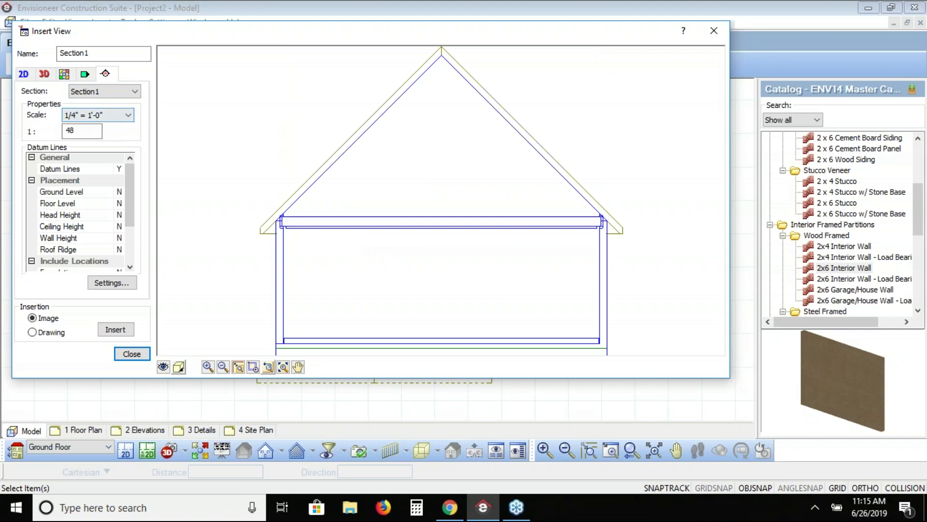
{"action": "left_click", "coordinate": [32, 334]}
{"action": "left_click", "coordinate": [32, 318]}
{"action": "left_click", "coordinate": [33, 332]}
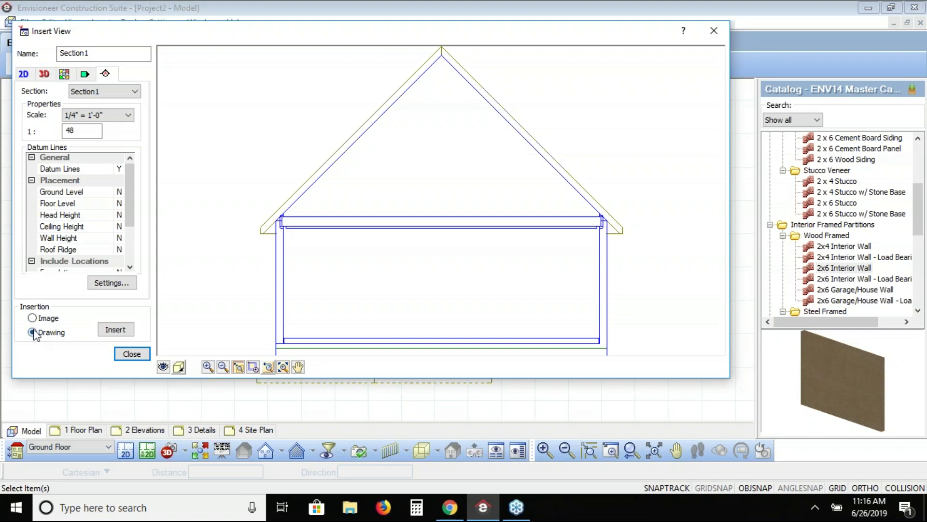
{"action": "left_click", "coordinate": [222, 367]}
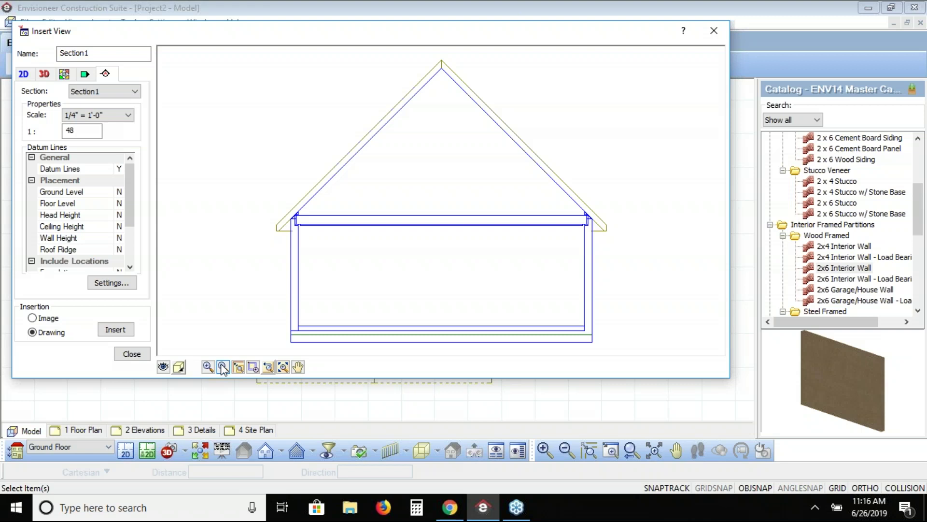
{"action": "left_click", "coordinate": [109, 331]}
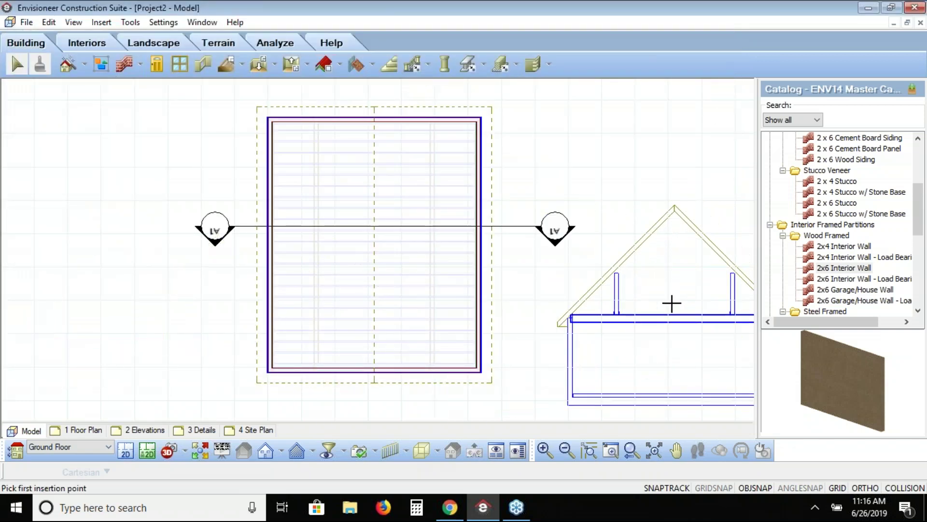
{"action": "left_click", "coordinate": [650, 303]}
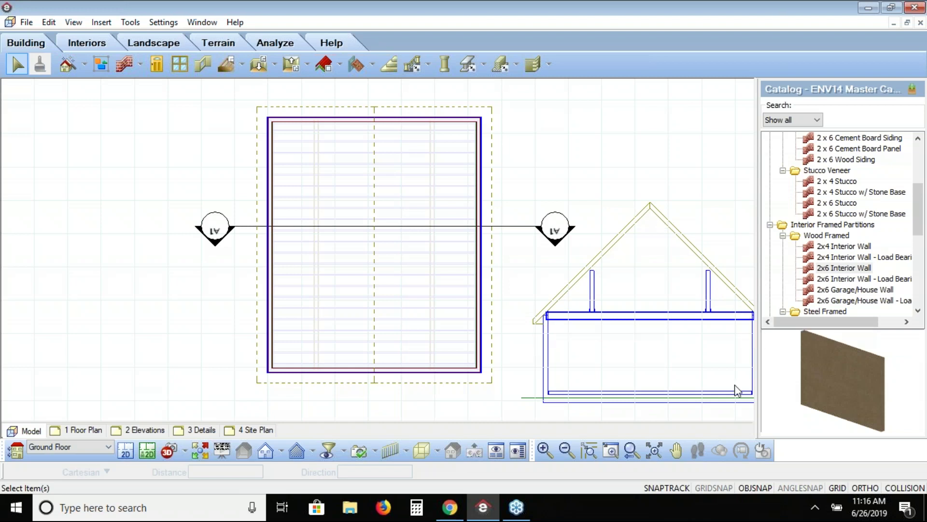
Add an 8' vertical linear dimension upward from the second-floor surface in the inserted section, with its dimension line beside the roof slope.
{"action": "left_click", "coordinate": [611, 450]}
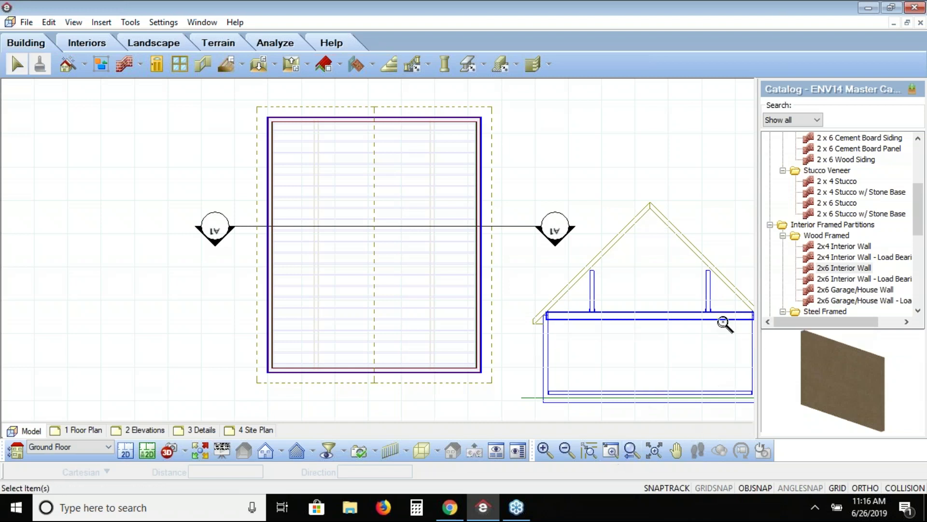
{"action": "left_click_drag", "start_coordinate": [735, 205], "coordinate": [534, 352]}
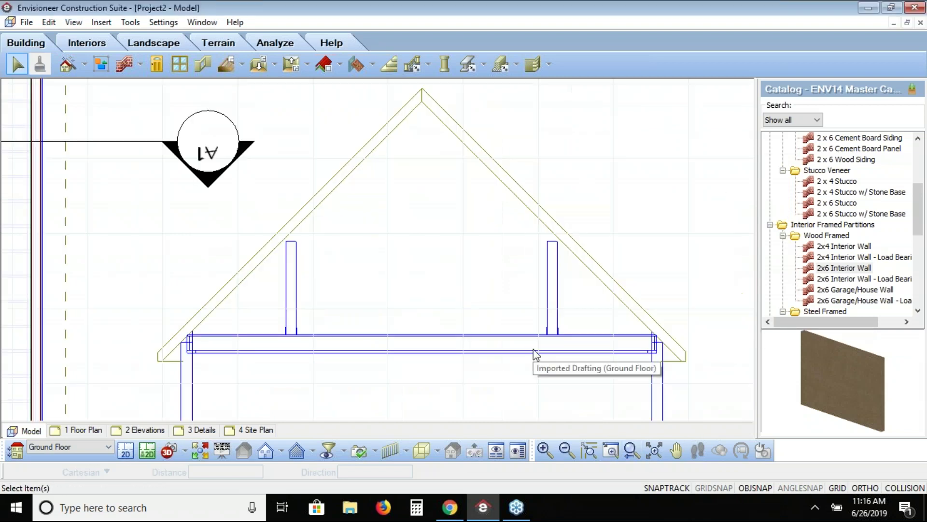
{"action": "left_click", "coordinate": [134, 23]}
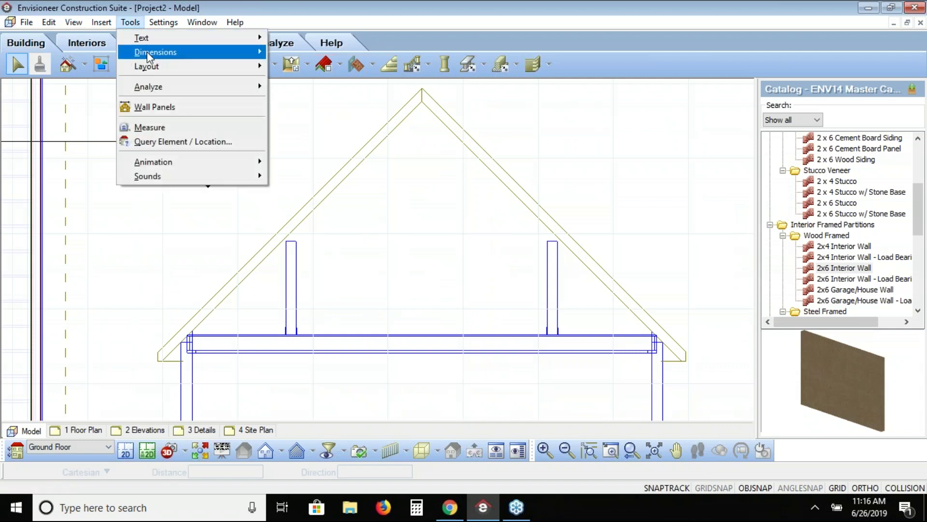
{"action": "mouse_move", "coordinate": [147, 51]}
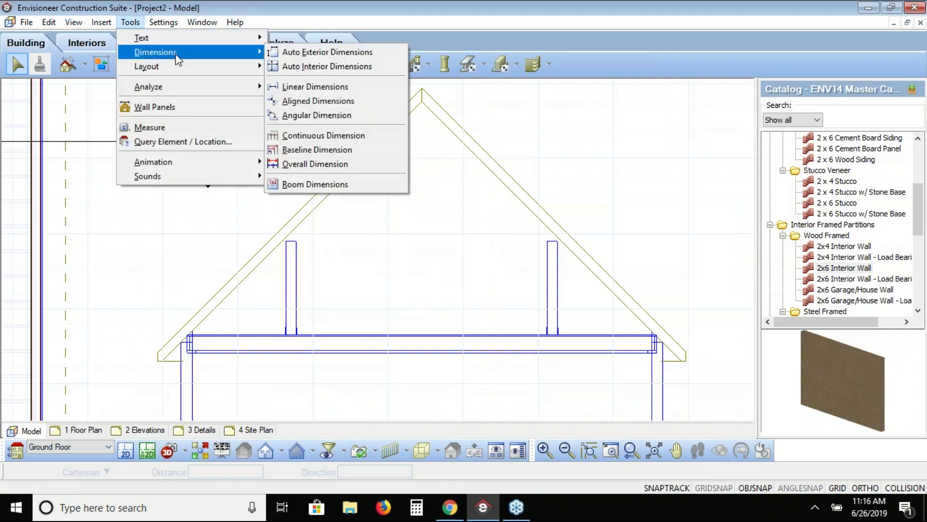
{"action": "left_click", "coordinate": [350, 89]}
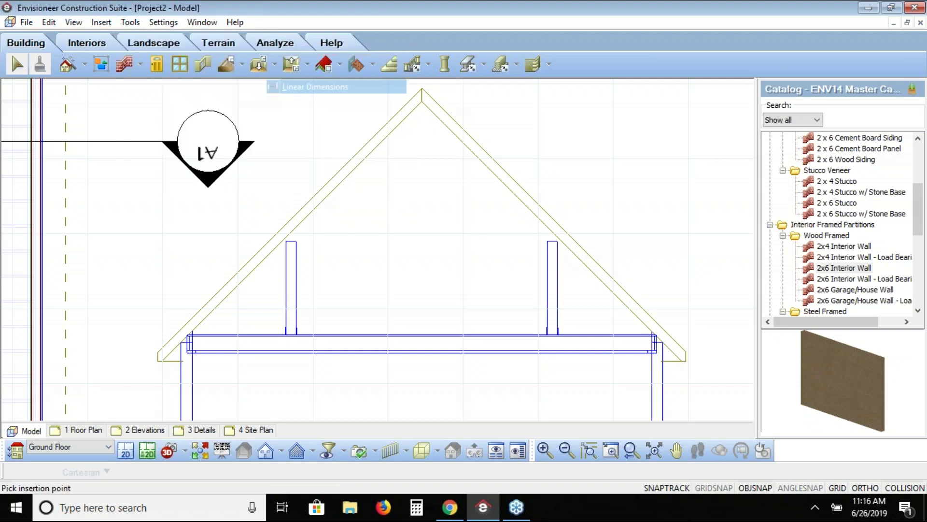
{"action": "left_click", "coordinate": [419, 334]}
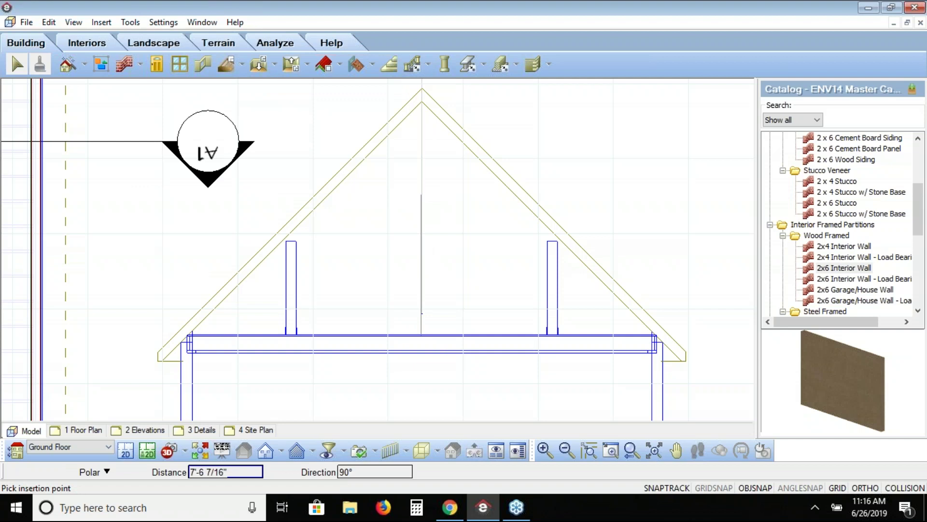
{"action": "type", "text": "8"}
{"action": "key", "text": "Return"}
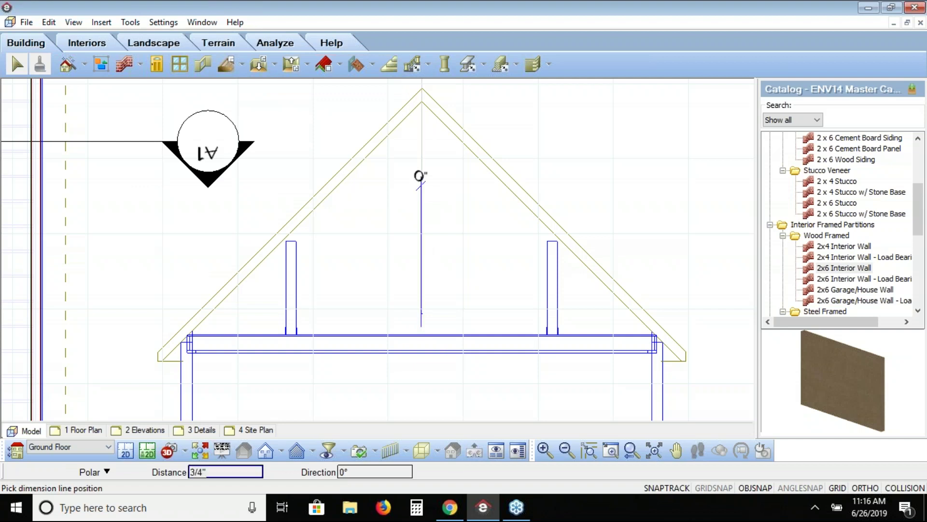
{"action": "left_click", "coordinate": [208, 263]}
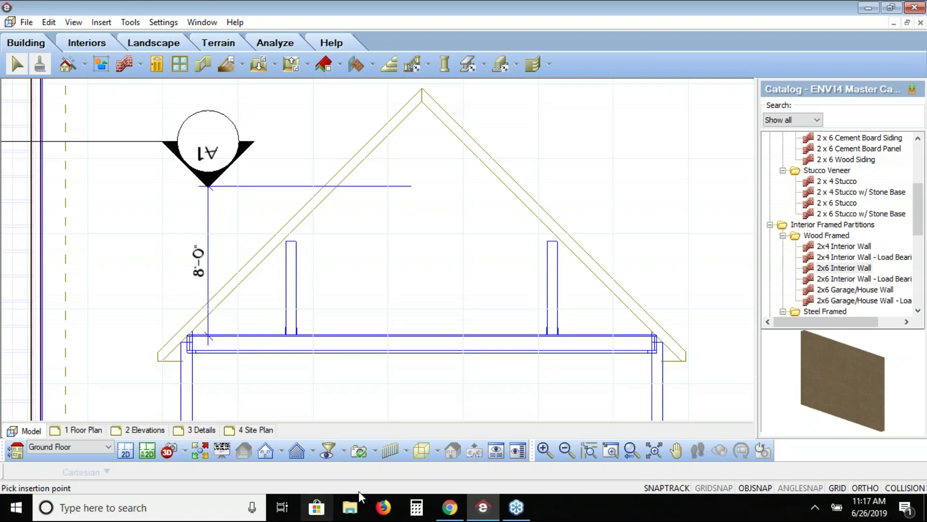
Place an interior camera on the Ground Floor plan, looking along the ridge line from the rear of the building toward the front.
{"action": "left_click", "coordinate": [631, 450]}
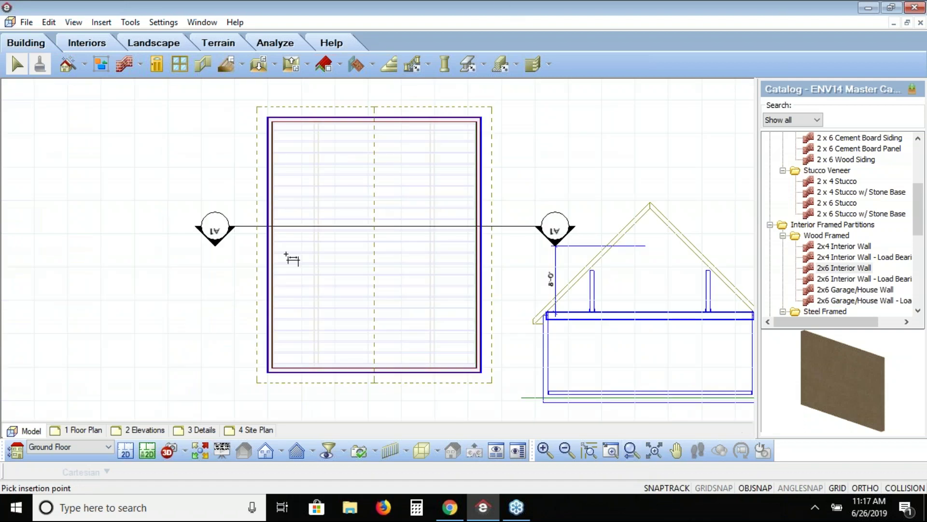
{"action": "left_click", "coordinate": [184, 451]}
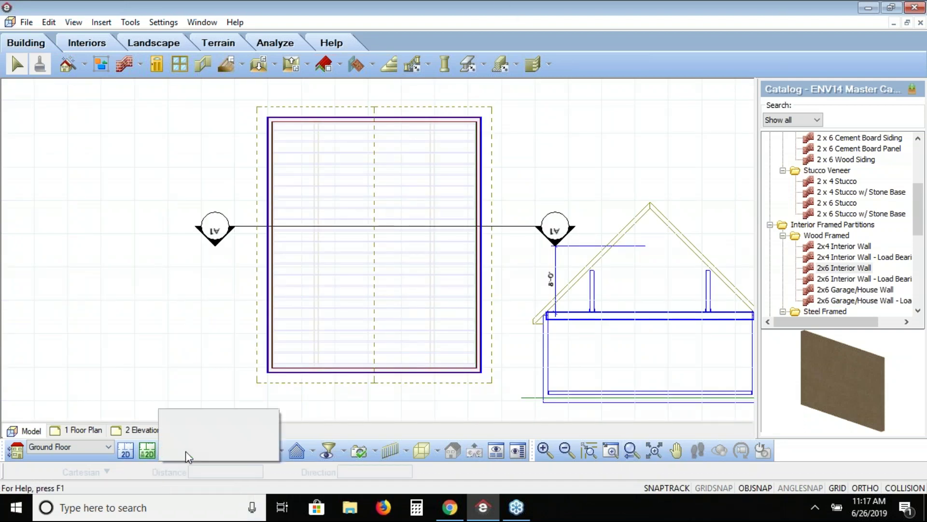
{"action": "left_click", "coordinate": [189, 450]}
{"action": "left_click", "coordinate": [374, 153]}
{"action": "left_click", "coordinate": [374, 321]}
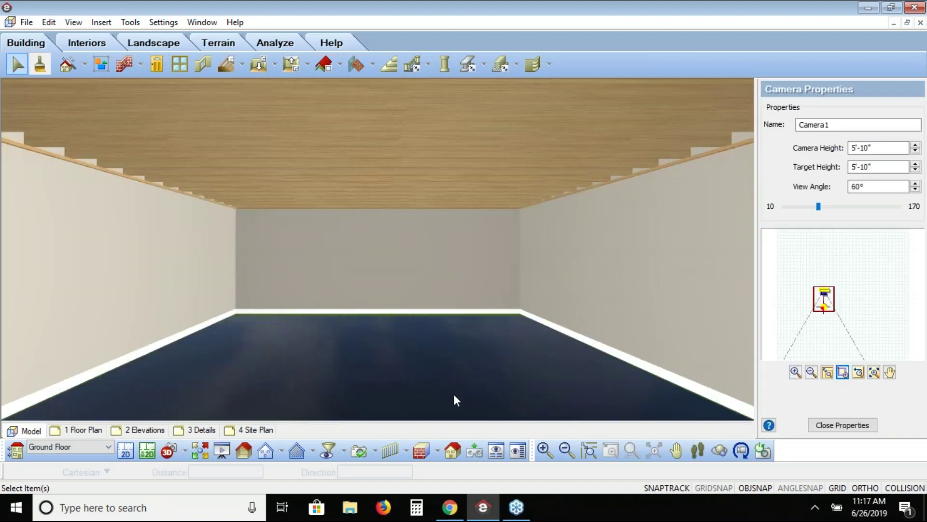
Raise and lower the interior camera between floors, ending about 12'-8" high, to examine the second-floor space between the interior walls.
{"action": "left_click", "coordinate": [675, 450]}
{"action": "left_click_drag", "start_coordinate": [497, 224], "coordinate": [492, 279]}
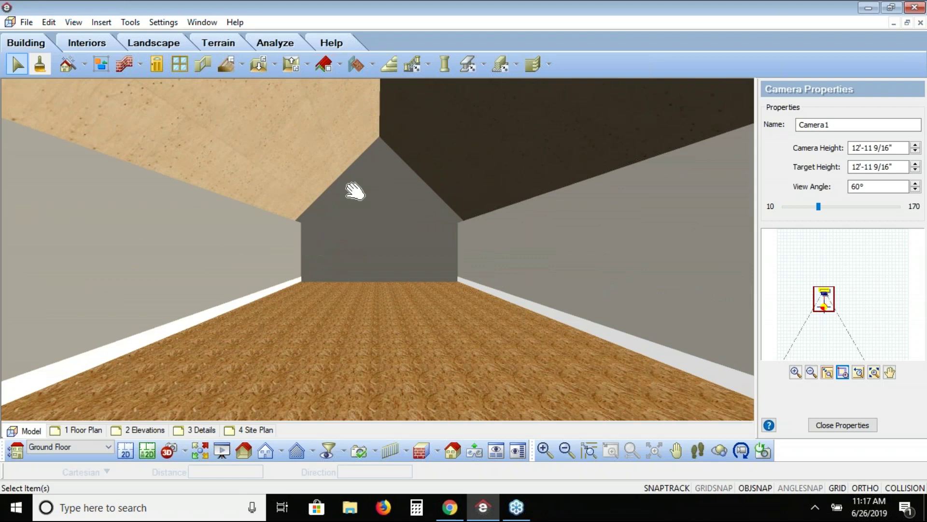
{"action": "left_click_drag", "start_coordinate": [377, 345], "coordinate": [369, 362]}
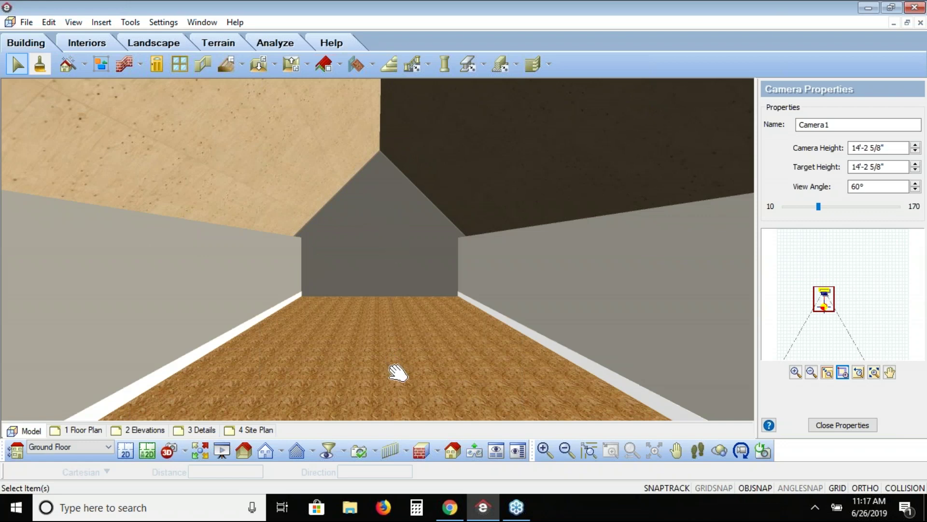
{"action": "key", "text": "Page_Down"}
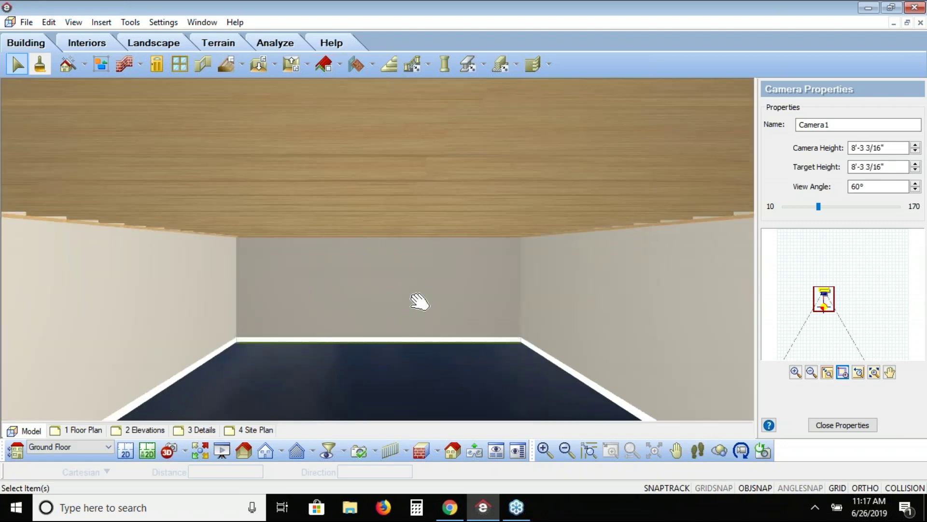
{"action": "key", "text": "Page_Up"}
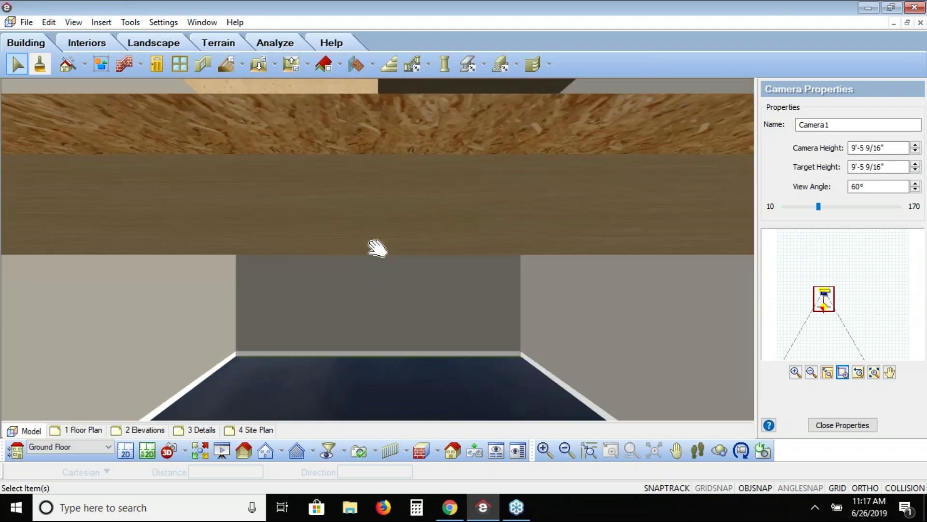
{"action": "key", "text": "Page_Up"}
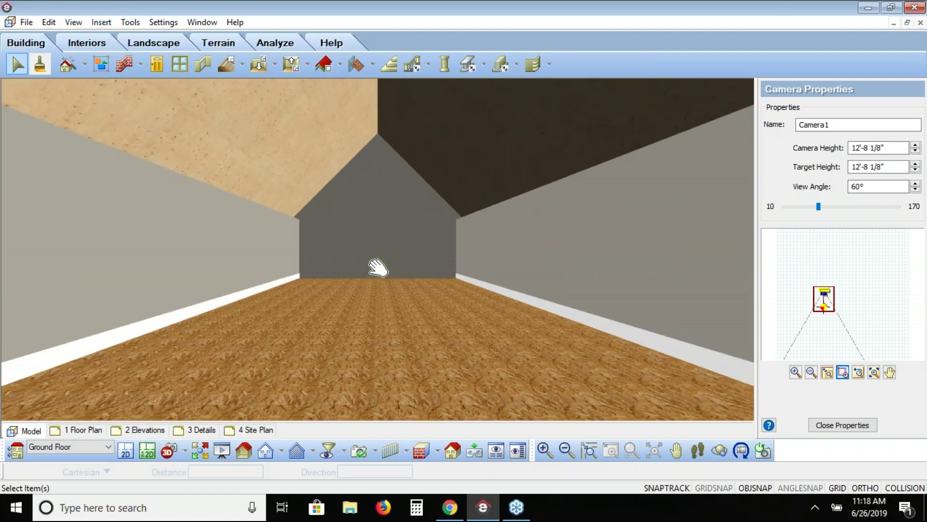
Insert two 8' X 7' Garage Doors in the front wall with a 2' insertion offset, and view the building in 3D perspective.
{"action": "left_click", "coordinate": [126, 451]}
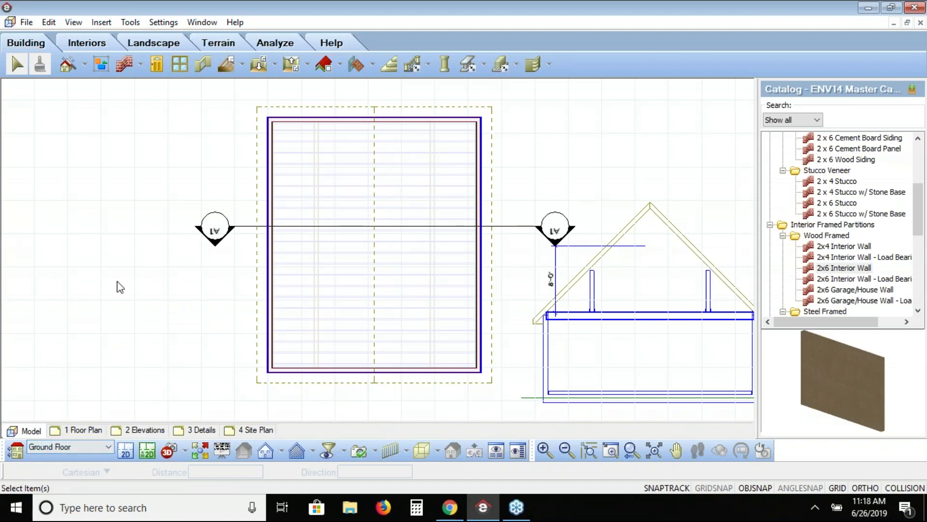
{"action": "left_click", "coordinate": [156, 69]}
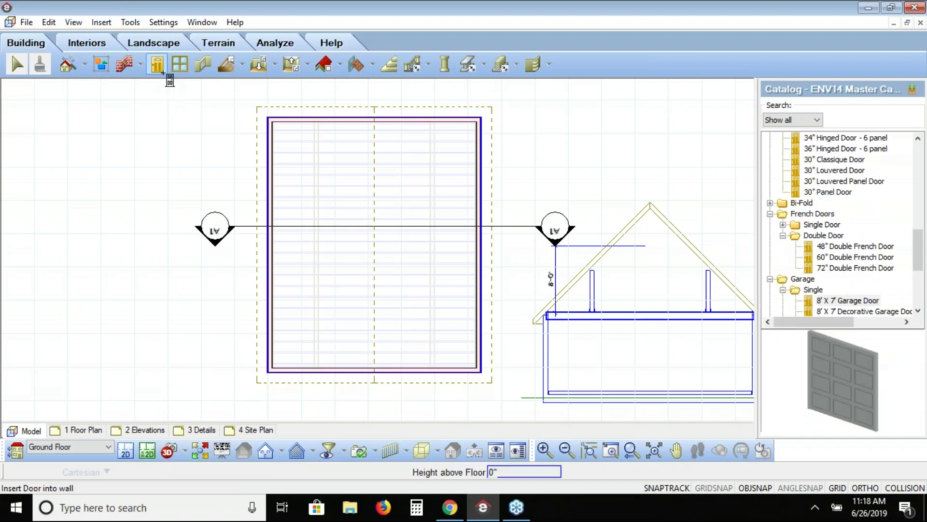
{"action": "left_click", "coordinate": [846, 303]}
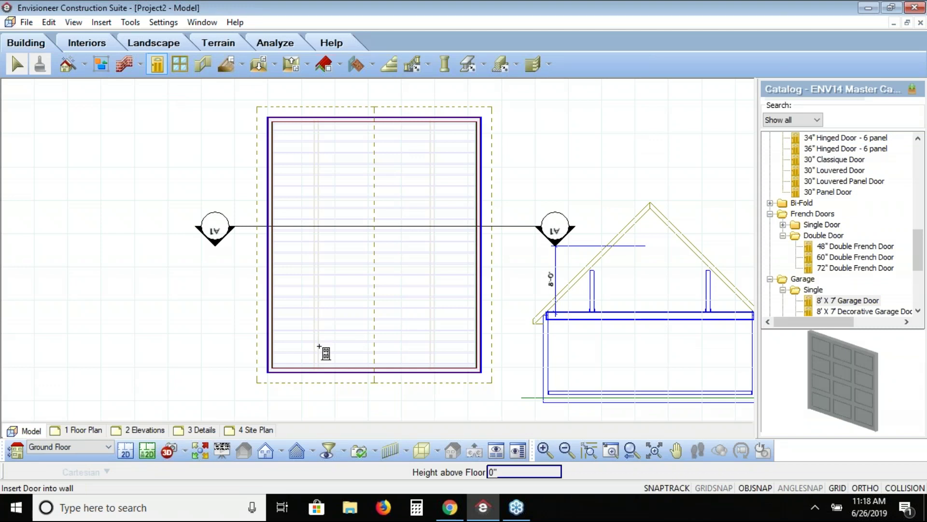
{"action": "right_click", "coordinate": [319, 345]}
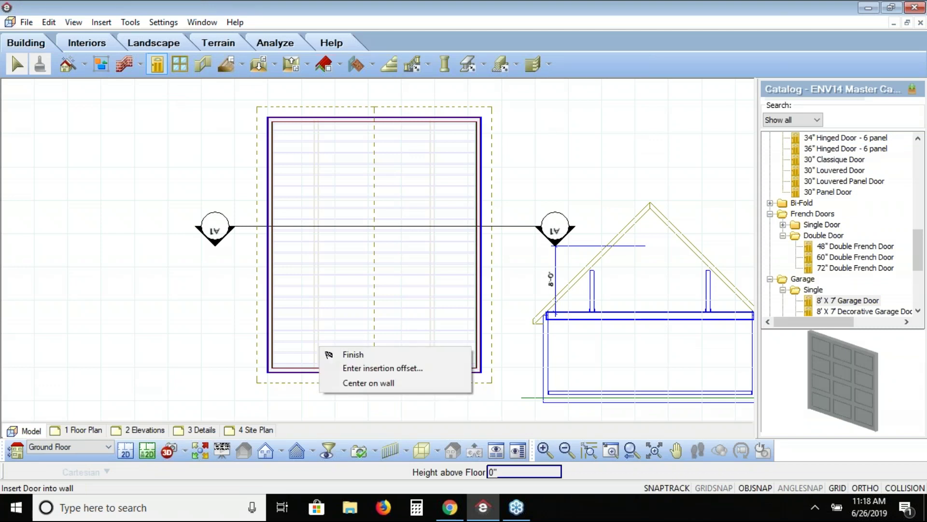
{"action": "left_click", "coordinate": [353, 368]}
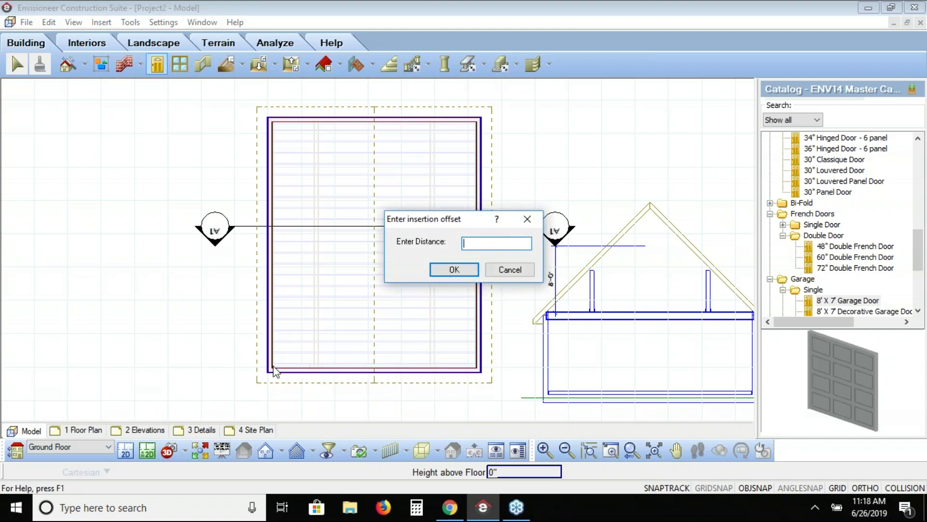
{"action": "type", "text": "2"}
{"action": "left_click", "coordinate": [457, 269]}
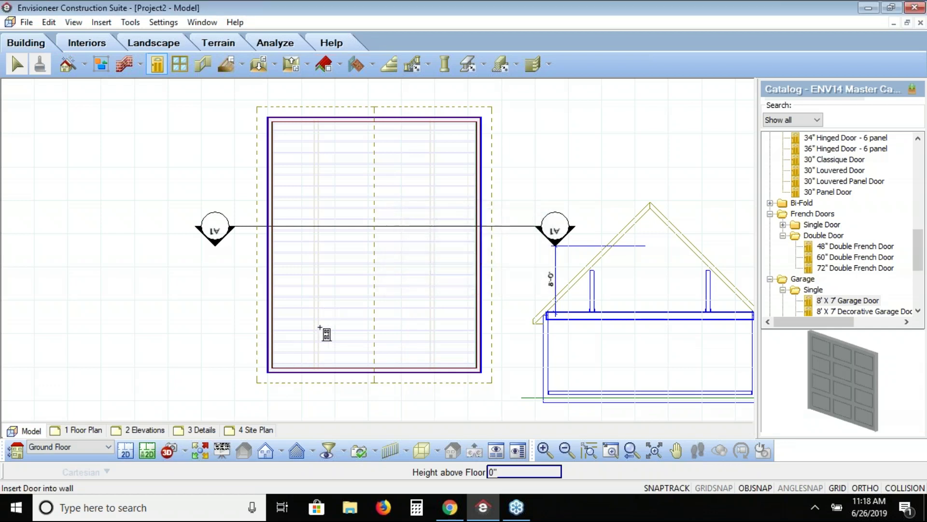
{"action": "left_click", "coordinate": [321, 367]}
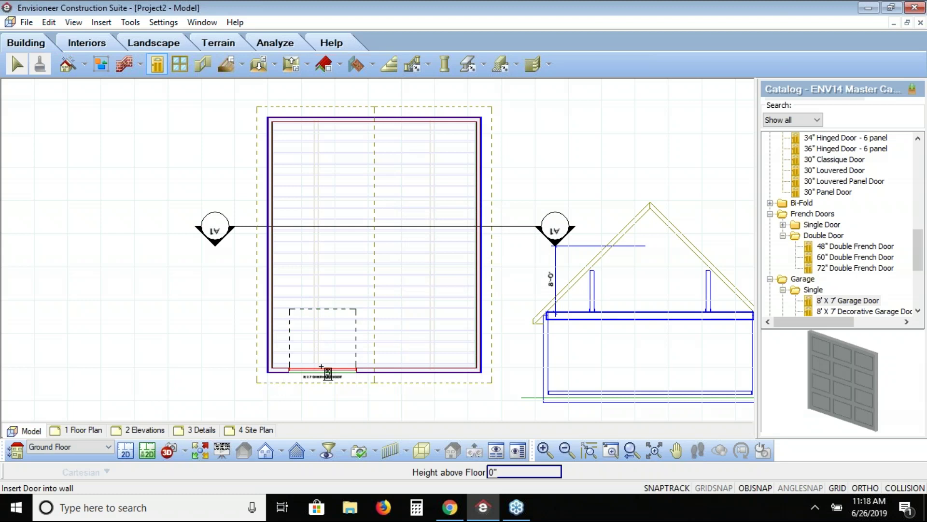
{"action": "left_click", "coordinate": [430, 370]}
{"action": "right_click", "coordinate": [188, 331]}
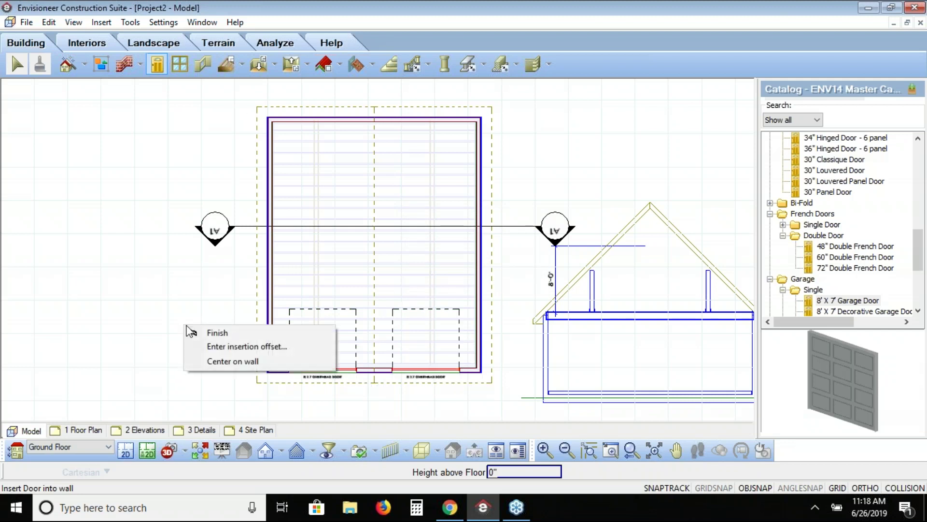
{"action": "left_click", "coordinate": [209, 331]}
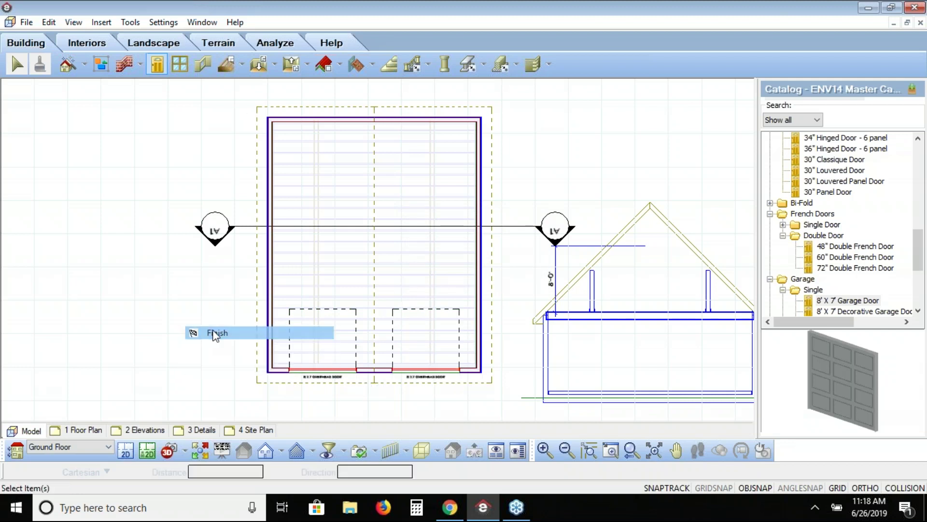
{"action": "left_click", "coordinate": [185, 451]}
{"action": "left_click", "coordinate": [200, 403]}
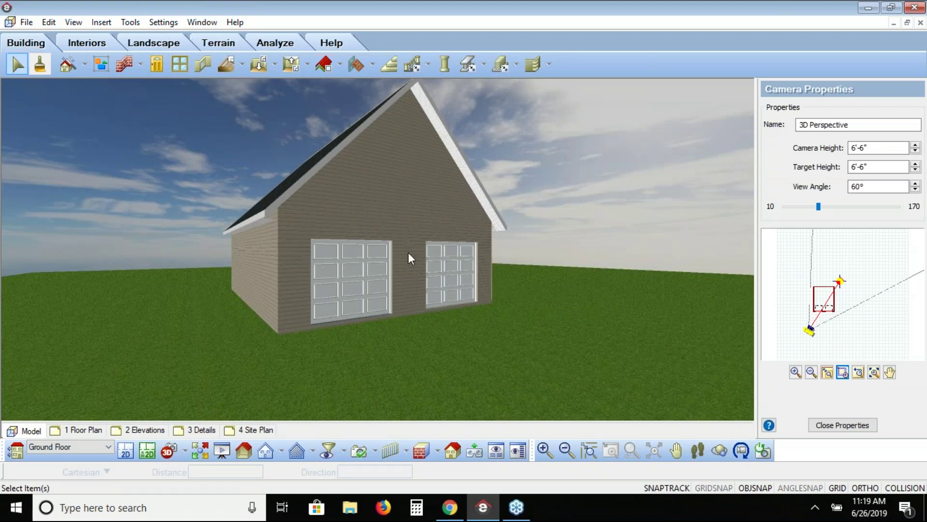
Start a window insertion on the Ground Floor plan and choose the 3'-6" X 5'-0" Double Casement Window.
{"action": "left_click", "coordinate": [412, 268]}
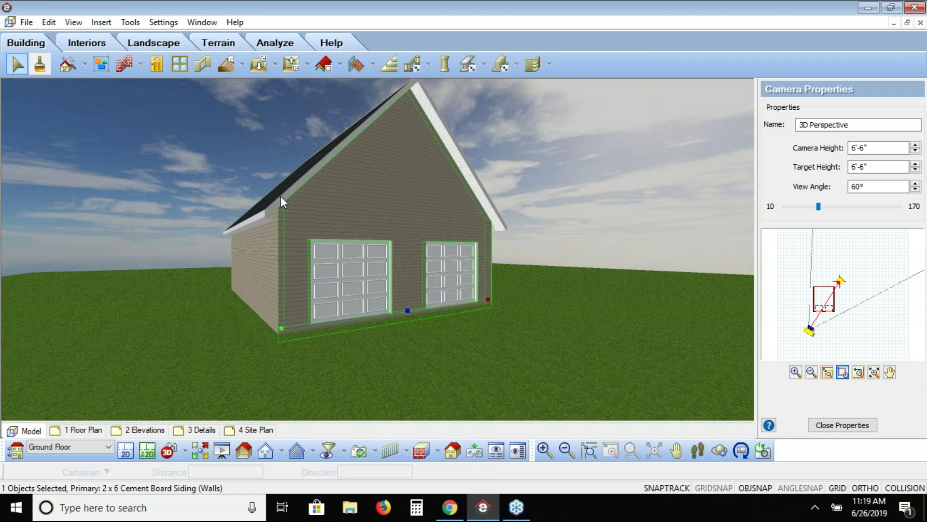
{"action": "left_click", "coordinate": [125, 451]}
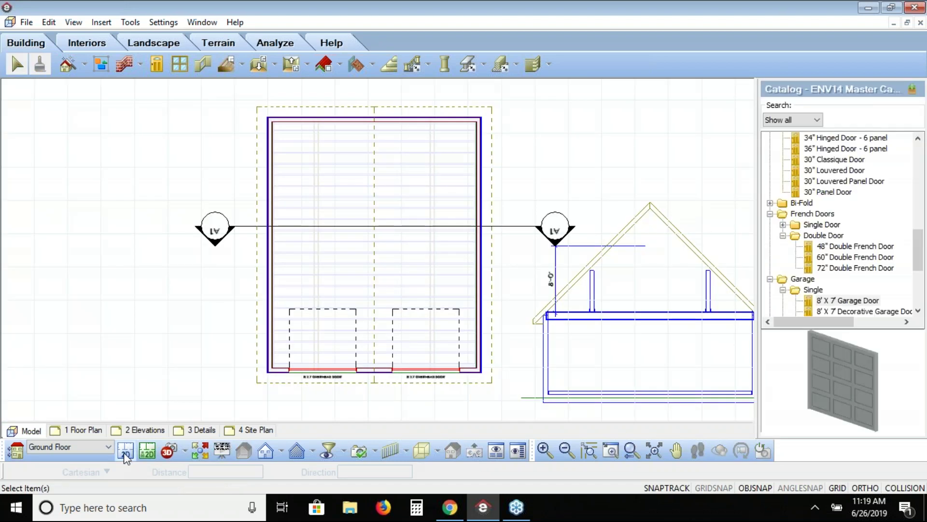
{"action": "left_click", "coordinate": [180, 64]}
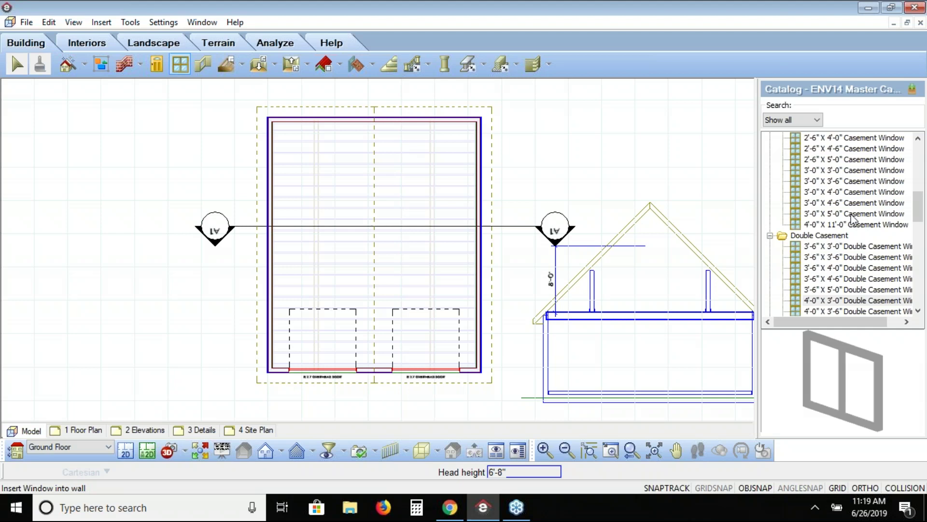
{"action": "left_click", "coordinate": [918, 312]}
{"action": "left_click", "coordinate": [918, 312]}
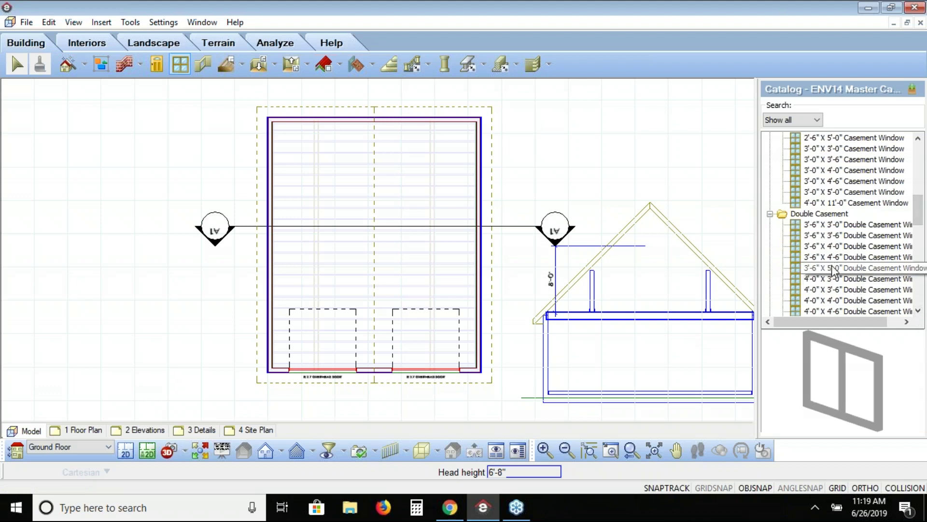
{"action": "left_click", "coordinate": [850, 267]}
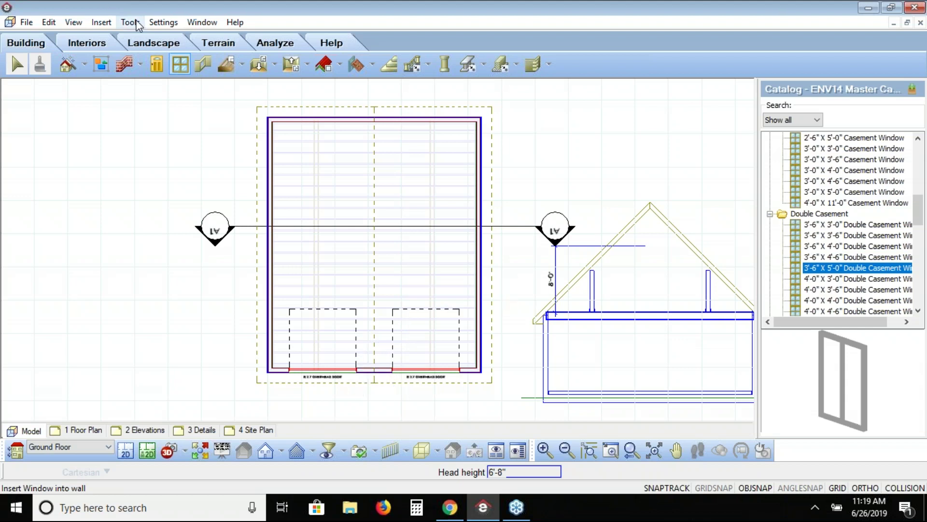
Review the floor levels and head heights in the Building Locations settings, leaving them without changes.
{"action": "left_click", "coordinate": [163, 23]}
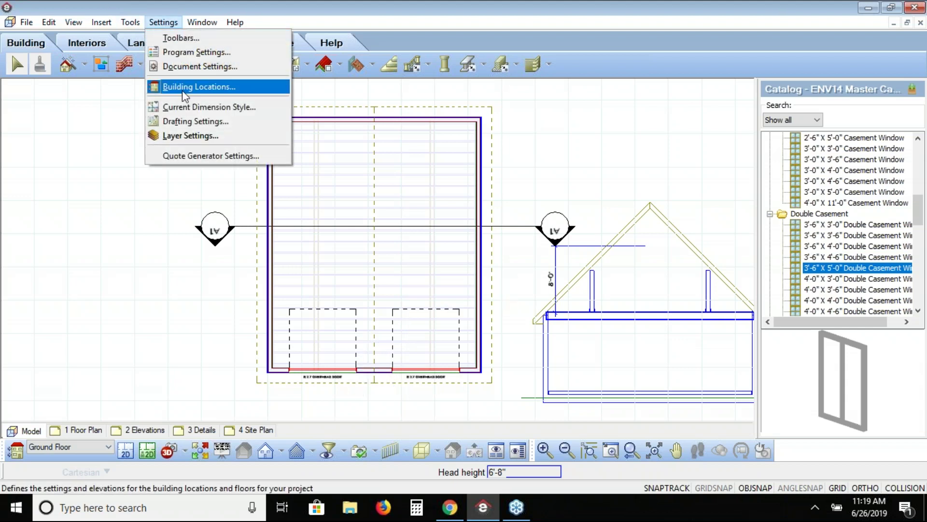
{"action": "left_click", "coordinate": [183, 88]}
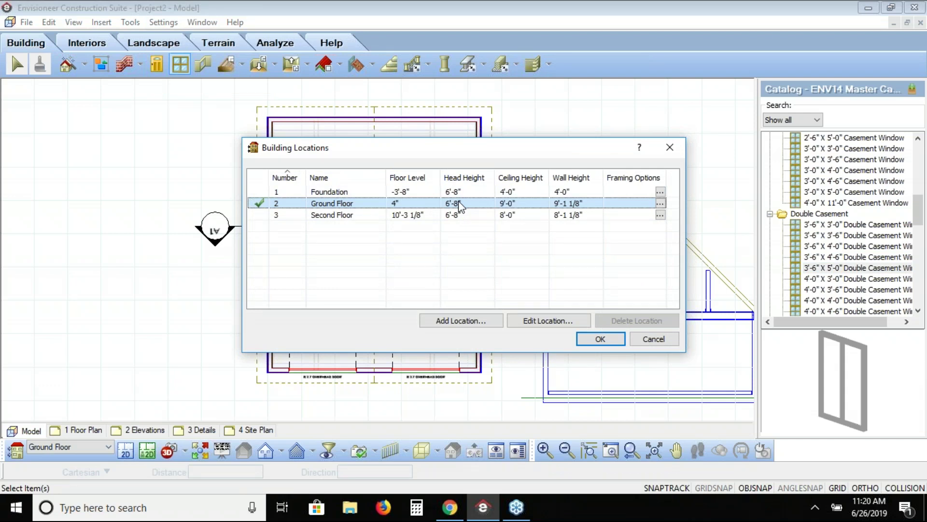
{"action": "left_click", "coordinate": [666, 339]}
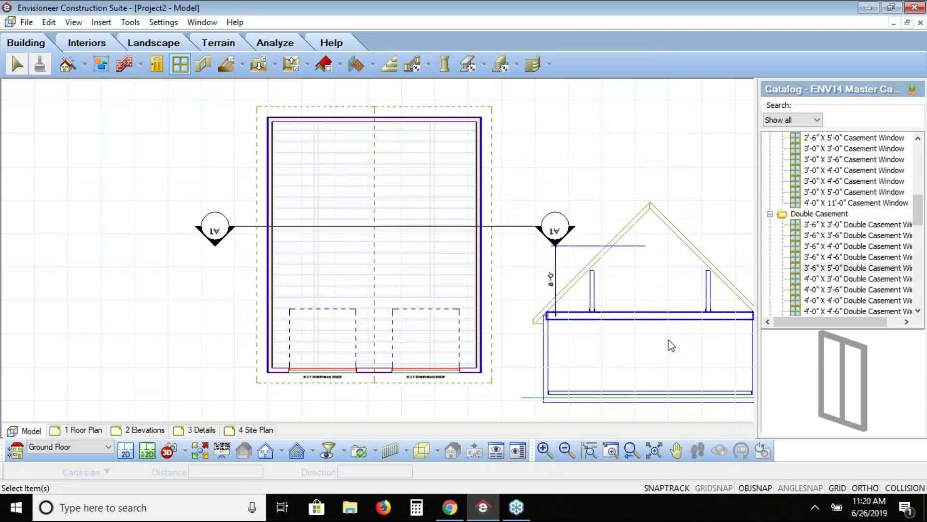
Insert a 3'-6" X 5'-0" Double Casement Window centered on the front wall with a 17'-0" head height.
{"action": "left_click", "coordinate": [815, 271]}
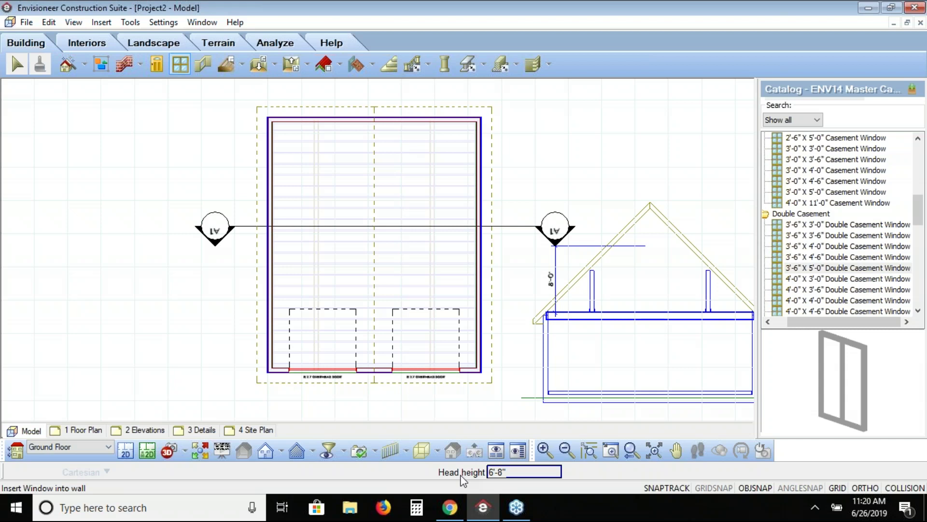
{"action": "left_click", "coordinate": [513, 471]}
{"action": "key", "text": "BackSpace"}
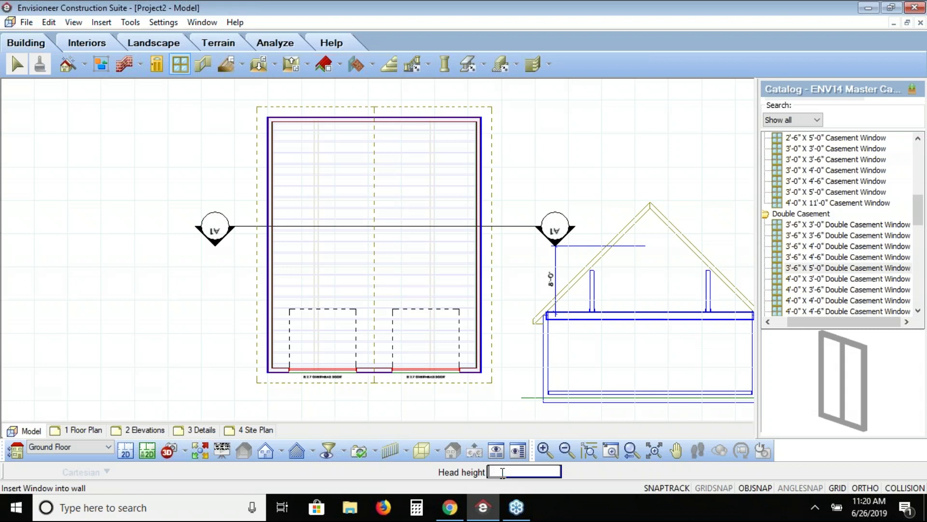
{"action": "type", "text": "17'"}
{"action": "type", "text": "-0\""}
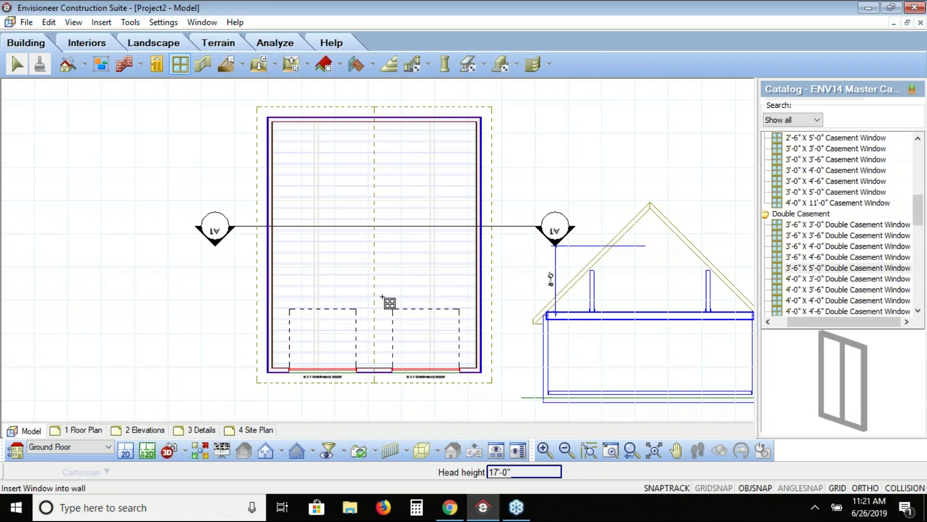
{"action": "right_click", "coordinate": [396, 399]}
{"action": "left_click", "coordinate": [437, 435]}
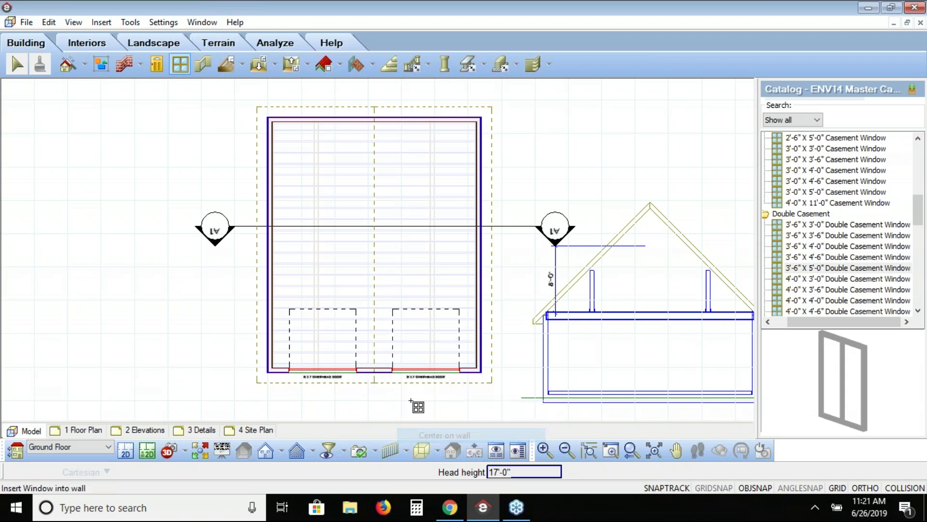
{"action": "left_click", "coordinate": [376, 372]}
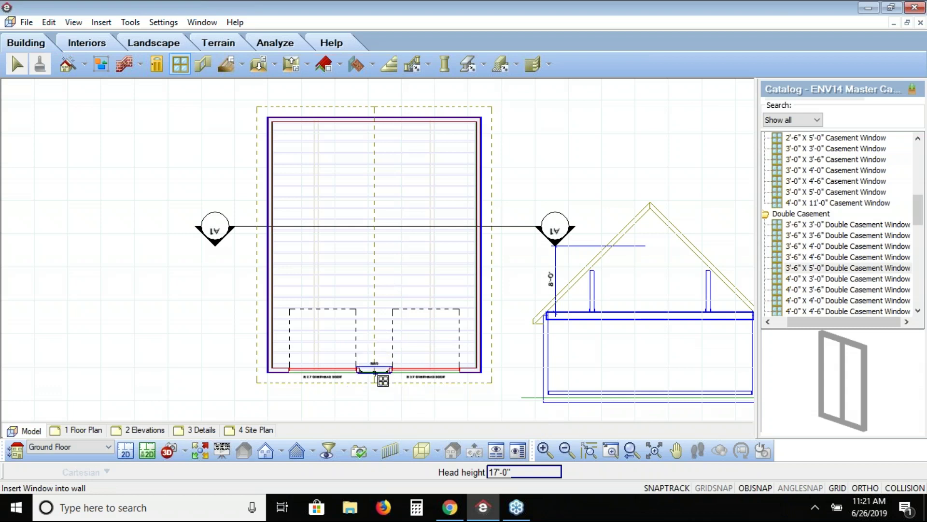
{"action": "right_click", "coordinate": [396, 400]}
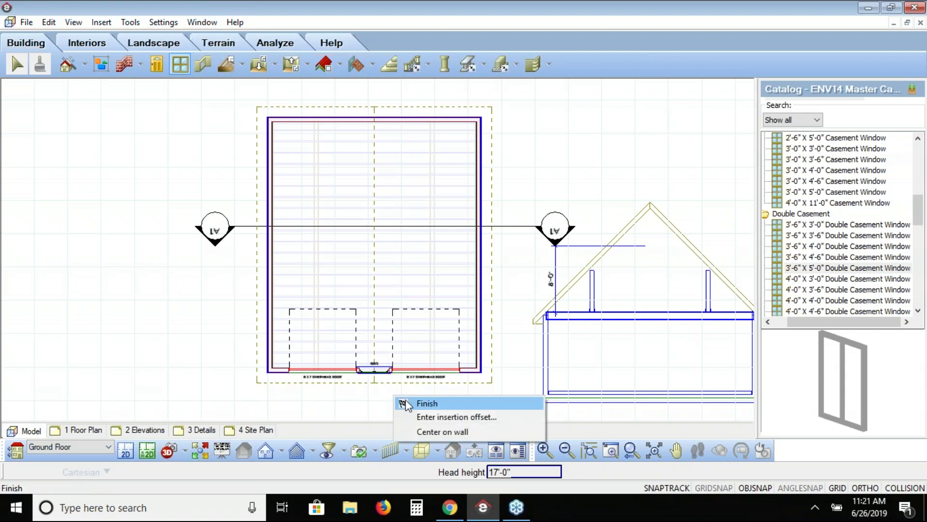
{"action": "left_click", "coordinate": [421, 403]}
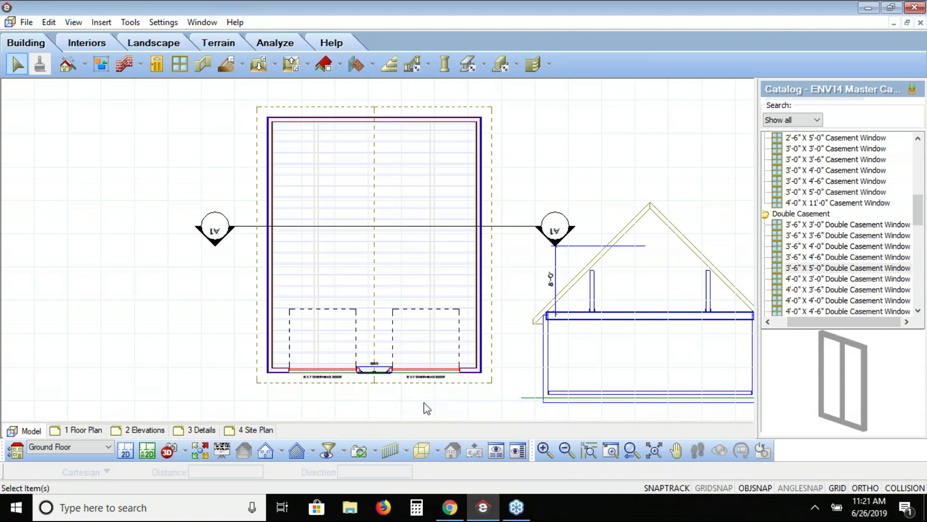
Examine the gable window in the 3D perspective, from the interior Camera1 and in the Section1 view.
{"action": "left_click", "coordinate": [187, 454]}
{"action": "left_click", "coordinate": [189, 405]}
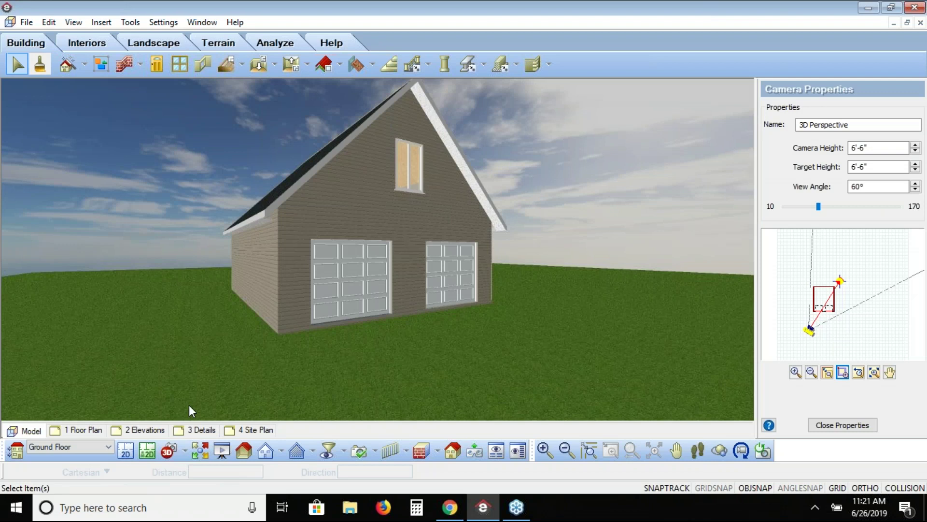
{"action": "left_click", "coordinate": [184, 451]}
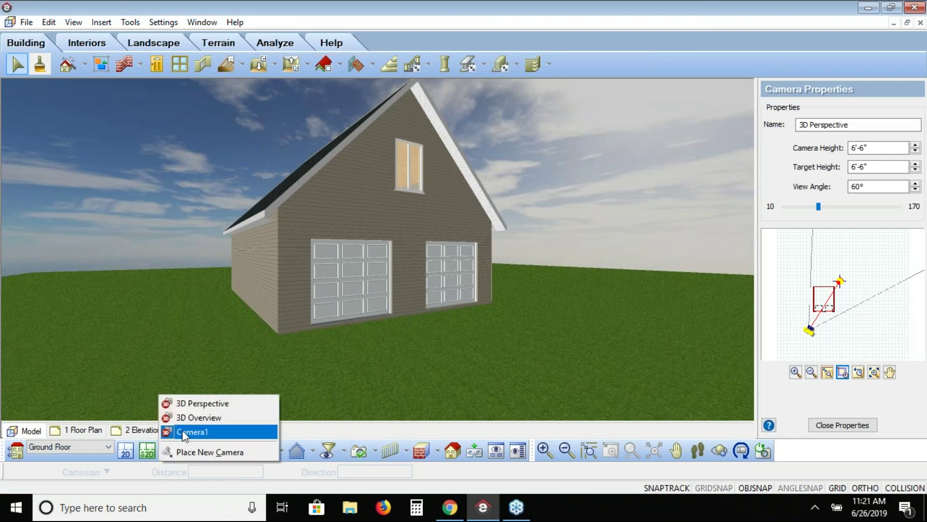
{"action": "left_click", "coordinate": [188, 434]}
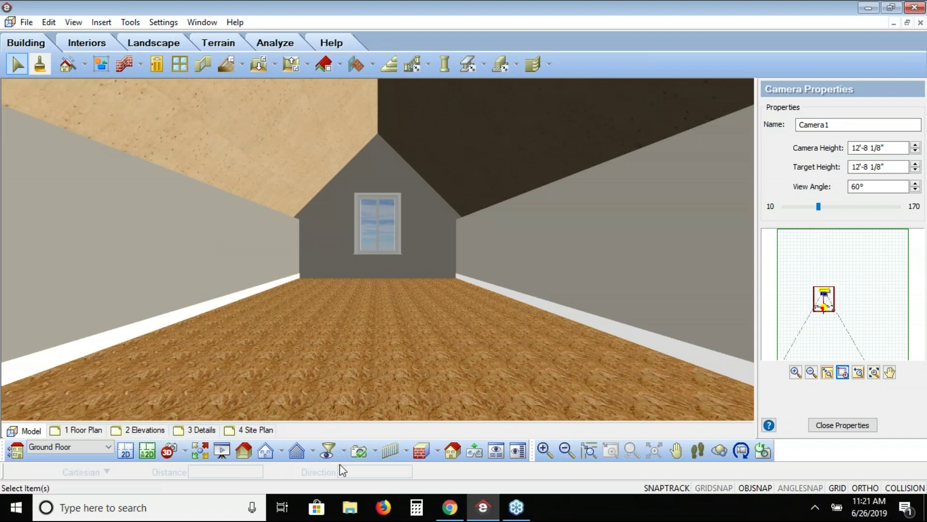
{"action": "left_click", "coordinate": [313, 453]}
{"action": "left_click", "coordinate": [316, 433]}
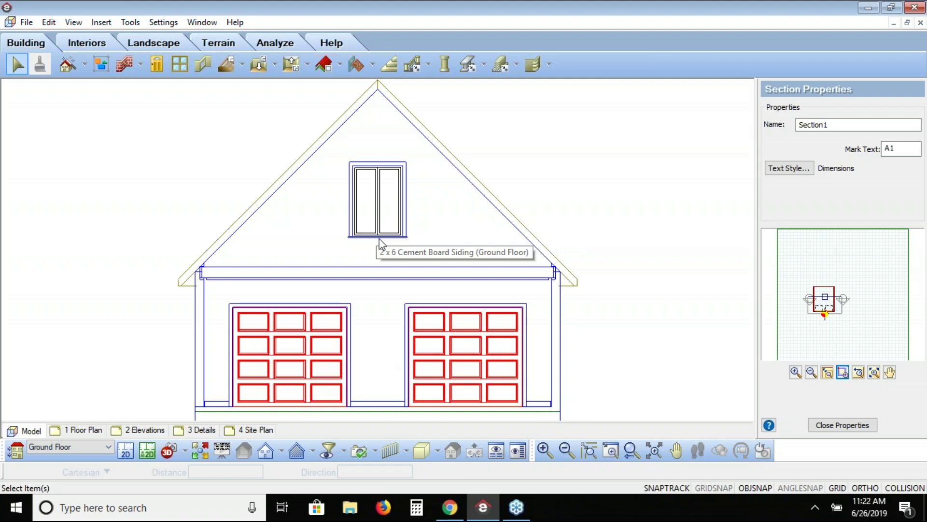
Insert a 1/2" Drywall Ceiling by picking points between the two interior walls on the Second Floor plan, with an 8'-0" base height.
{"action": "left_click", "coordinate": [125, 451]}
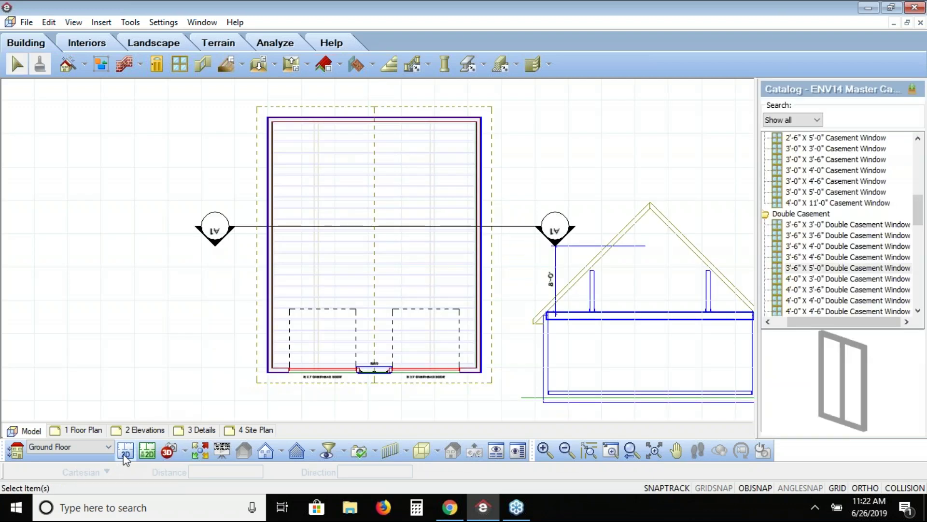
{"action": "left_click", "coordinate": [97, 446]}
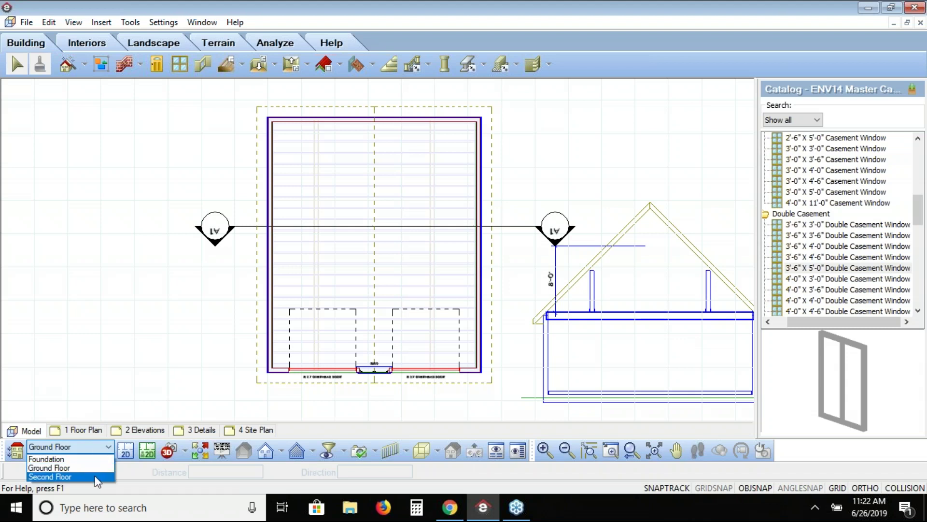
{"action": "left_click", "coordinate": [58, 476]}
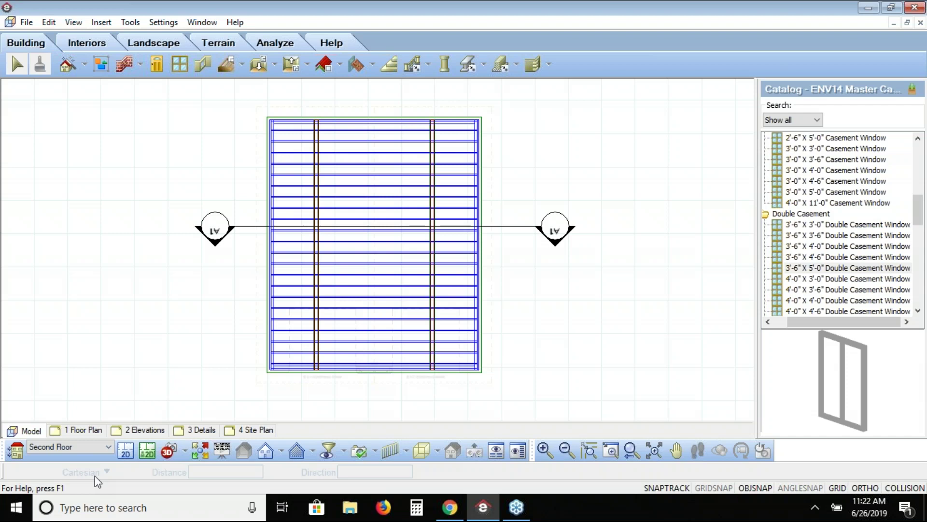
{"action": "left_click", "coordinate": [307, 65]}
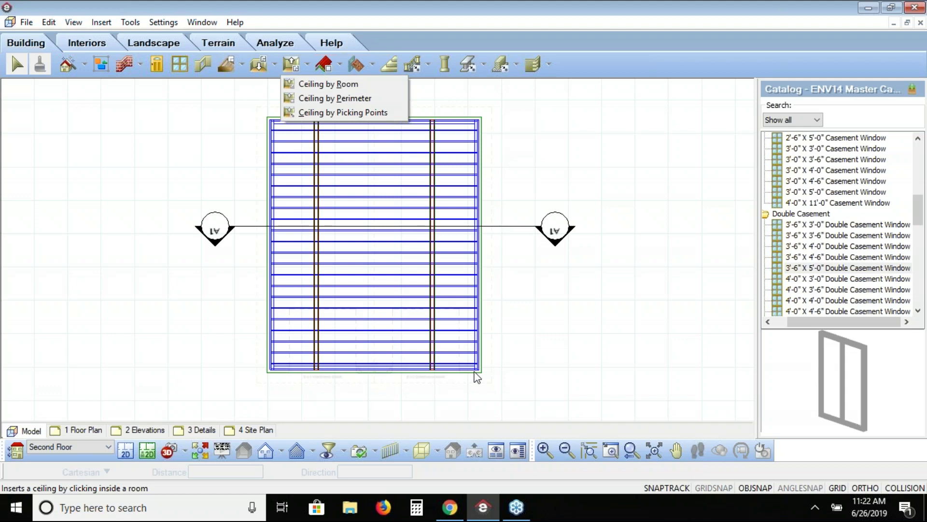
{"action": "left_click", "coordinate": [357, 113]}
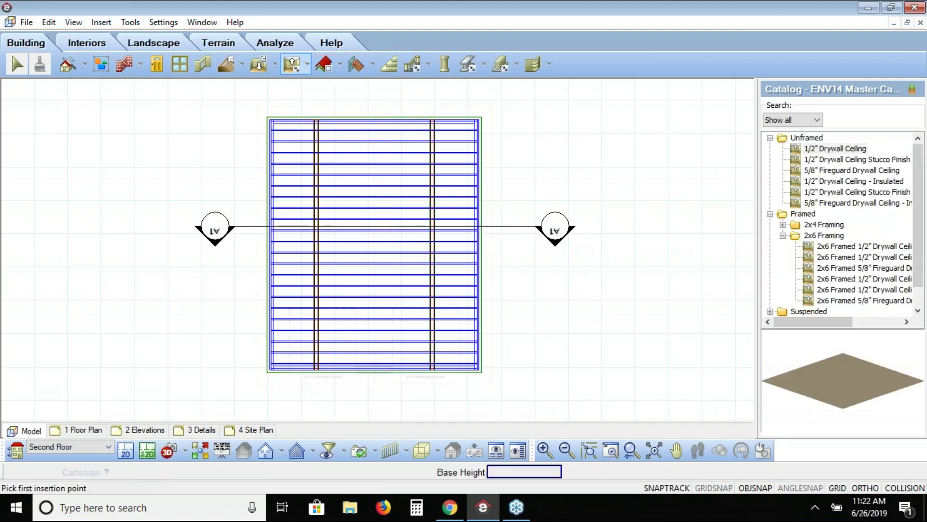
{"action": "left_click", "coordinate": [853, 150]}
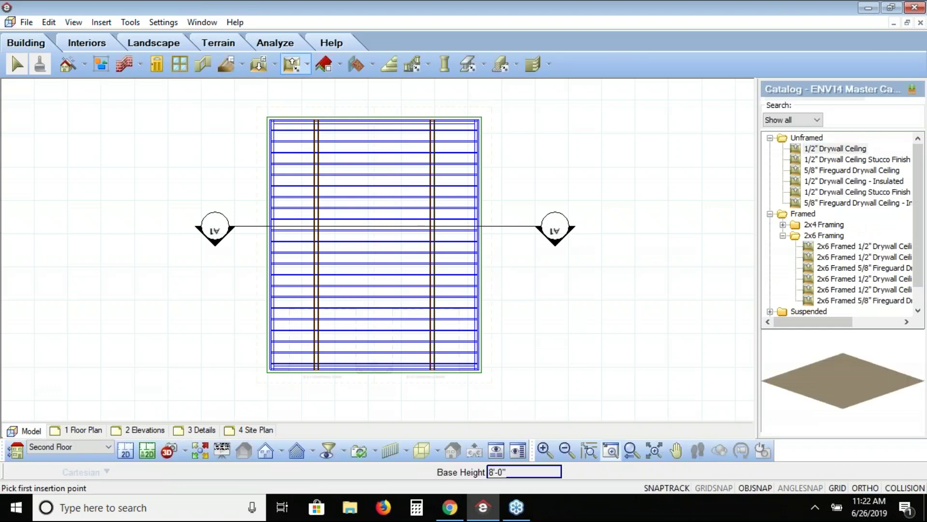
{"action": "left_click_drag", "start_coordinate": [380, 122], "coordinate": [290, 164]}
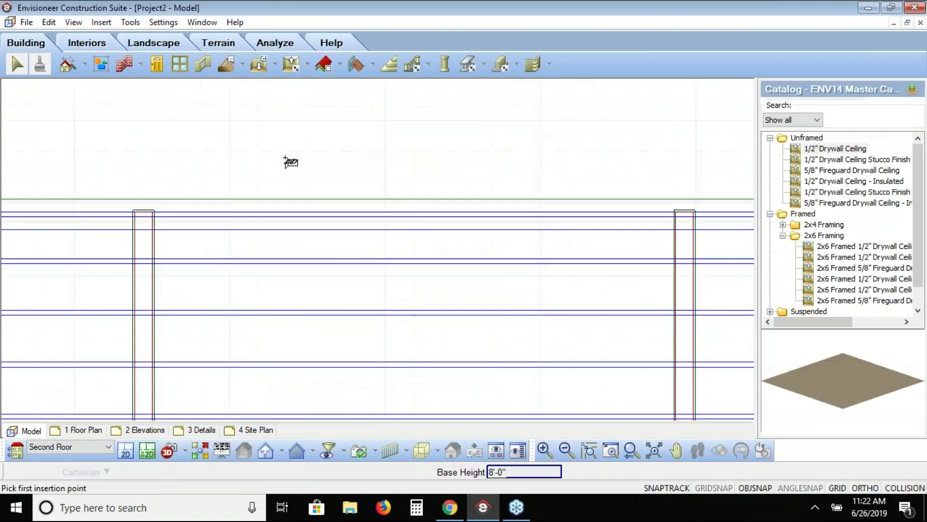
{"action": "left_click", "coordinate": [155, 211]}
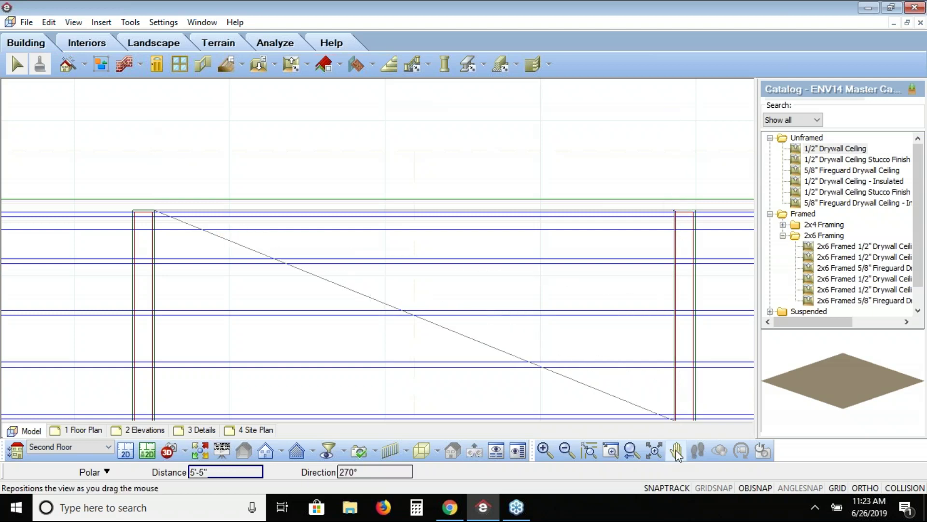
{"action": "left_click", "coordinate": [630, 453]}
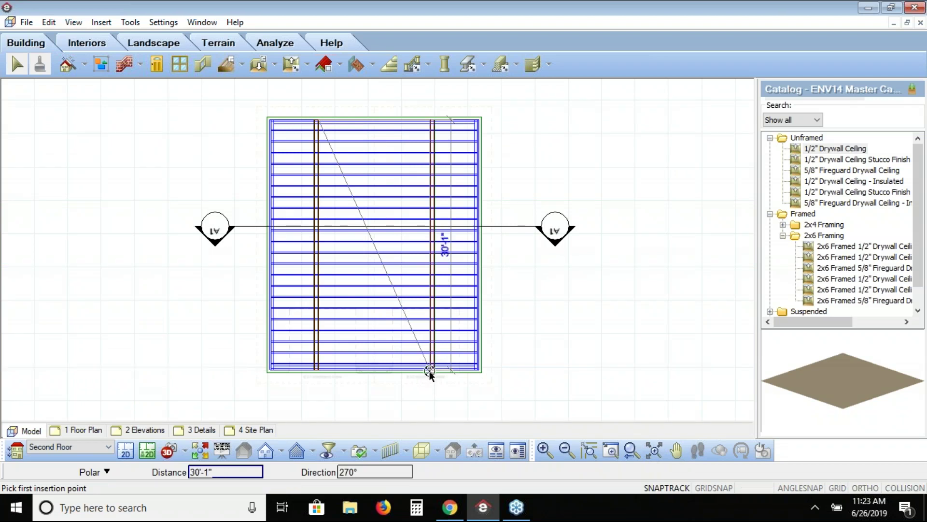
{"action": "right_click", "coordinate": [321, 370]}
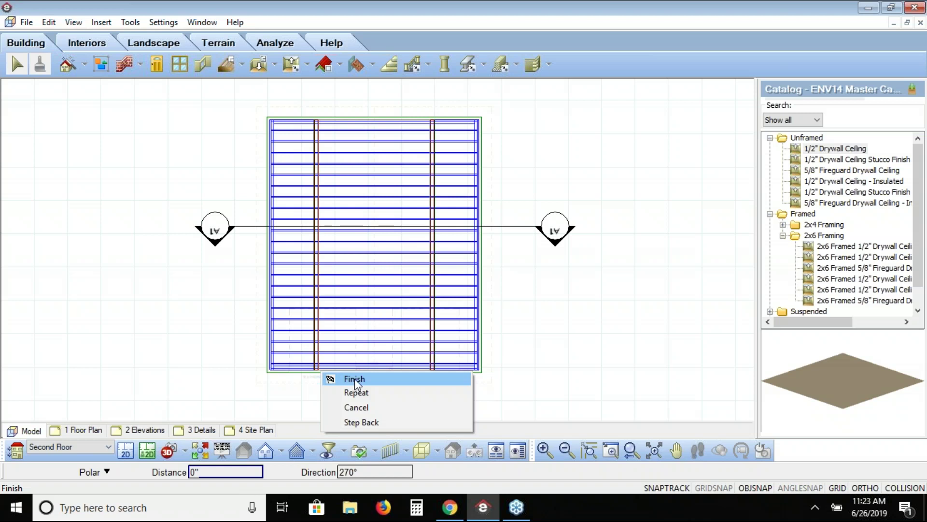
{"action": "left_click", "coordinate": [353, 378]}
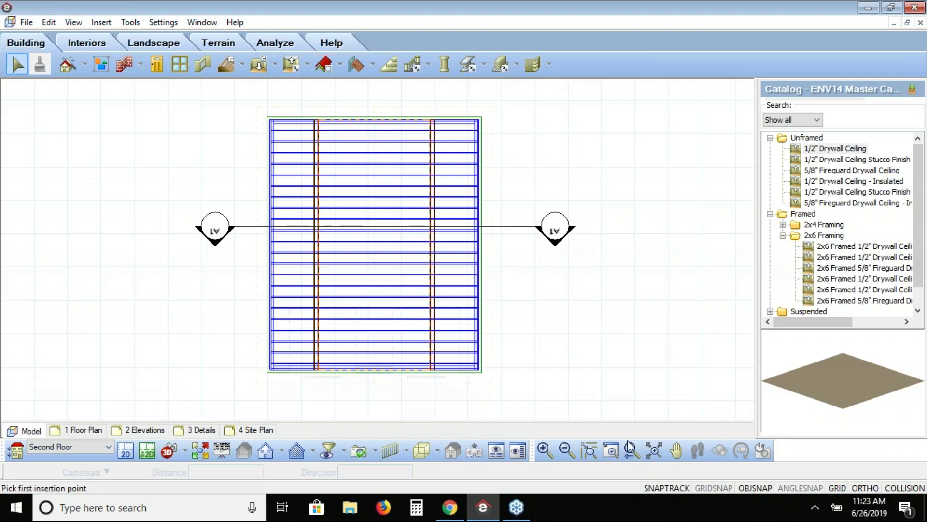
Examine the new ceiling's outline at the front wall in plan, and view and select the ceiling from the interior Camera1.
{"action": "left_click", "coordinate": [610, 450]}
{"action": "left_click_drag", "start_coordinate": [464, 297], "coordinate": [279, 373]}
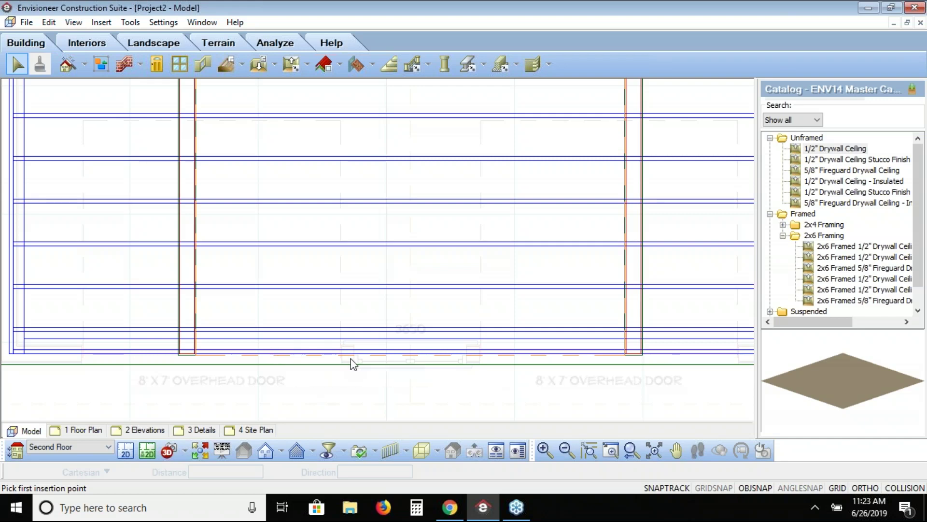
{"action": "left_click", "coordinate": [389, 356]}
{"action": "left_click", "coordinate": [632, 450]}
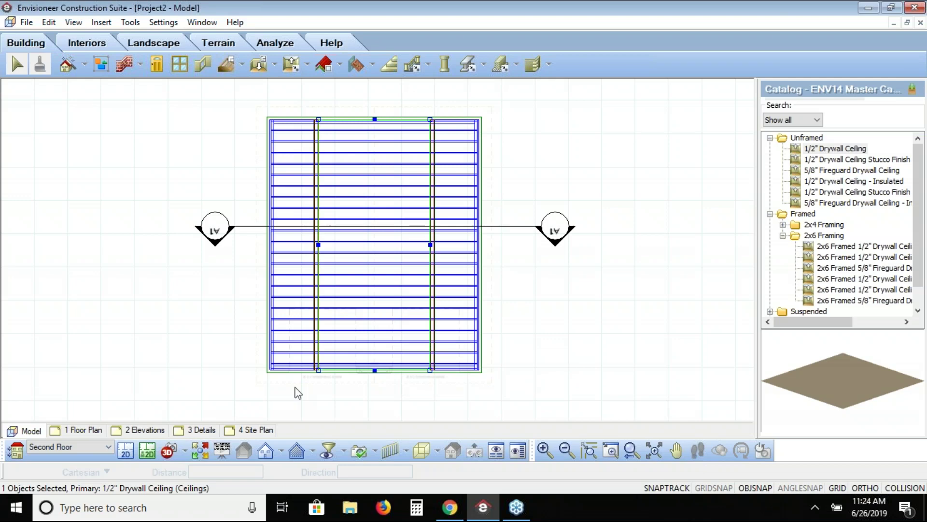
{"action": "left_click", "coordinate": [187, 455]}
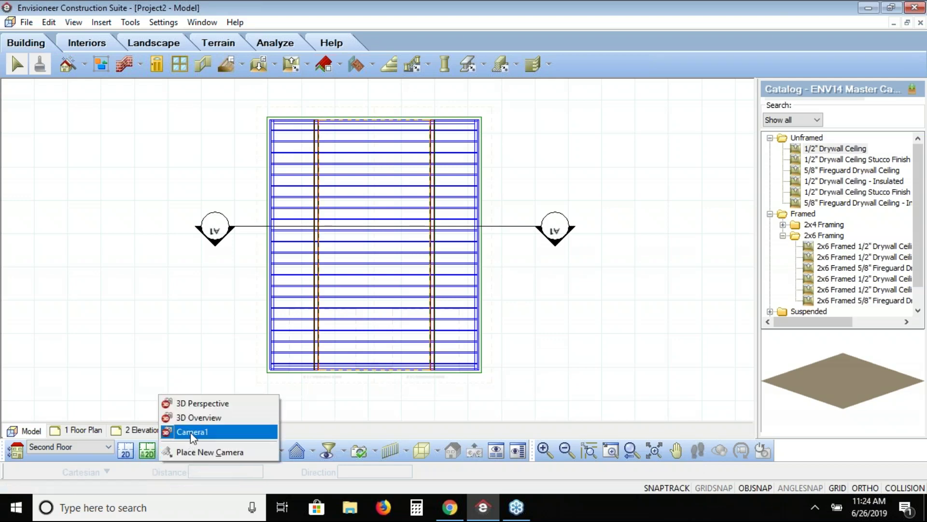
{"action": "left_click", "coordinate": [190, 431]}
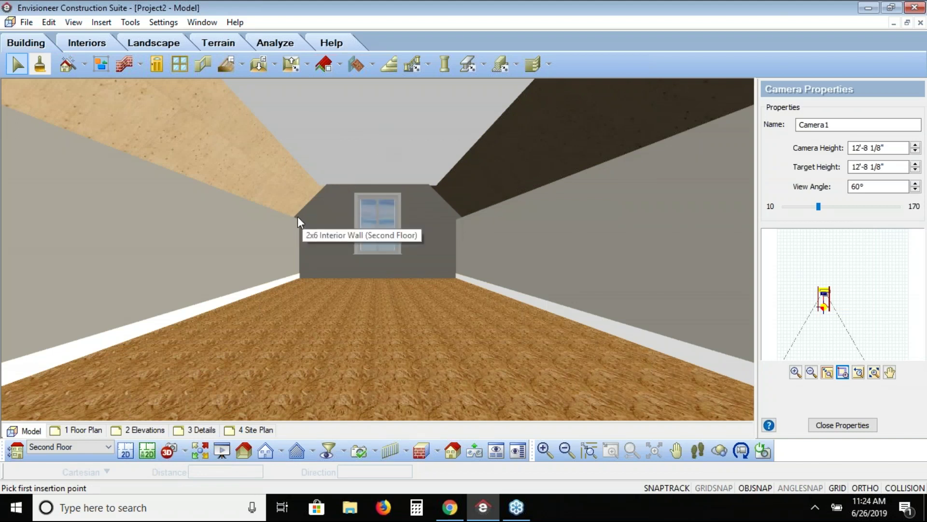
{"action": "left_click", "coordinate": [378, 147]}
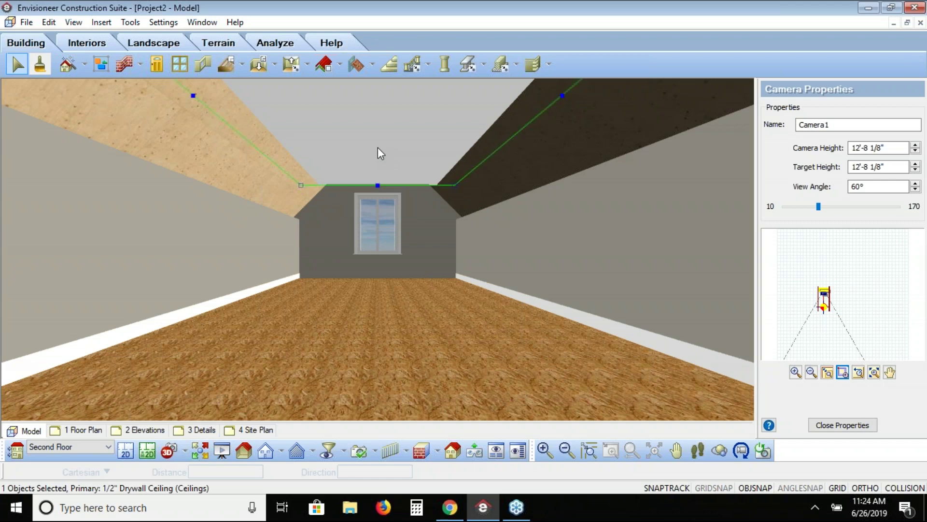
Elevate the second-floor drywall ceiling to a height of 5'.
{"action": "right_click", "coordinate": [377, 153]}
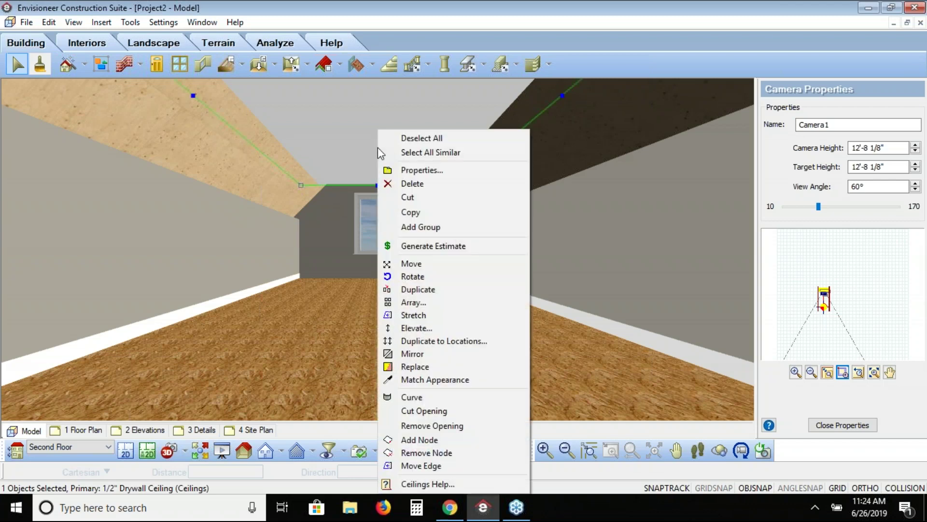
{"action": "left_click", "coordinate": [416, 327]}
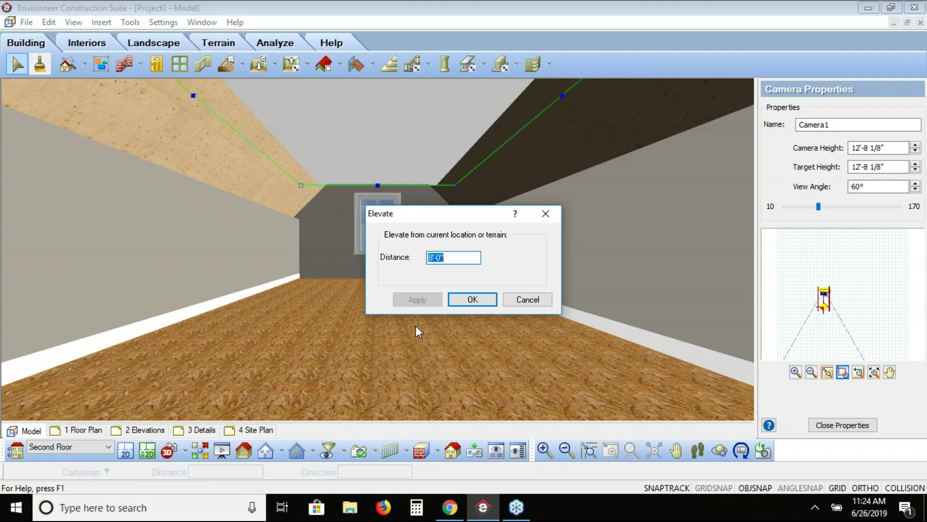
{"action": "type", "text": "5"}
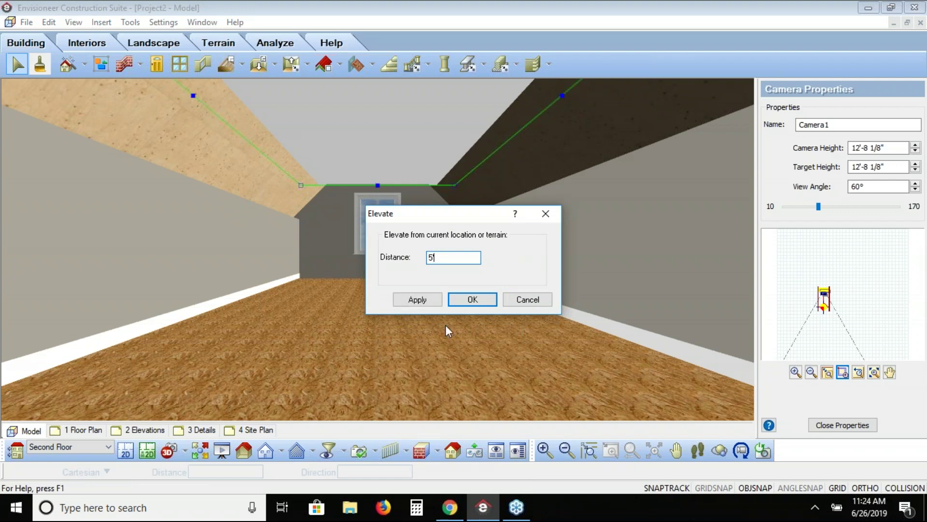
{"action": "left_click", "coordinate": [467, 300]}
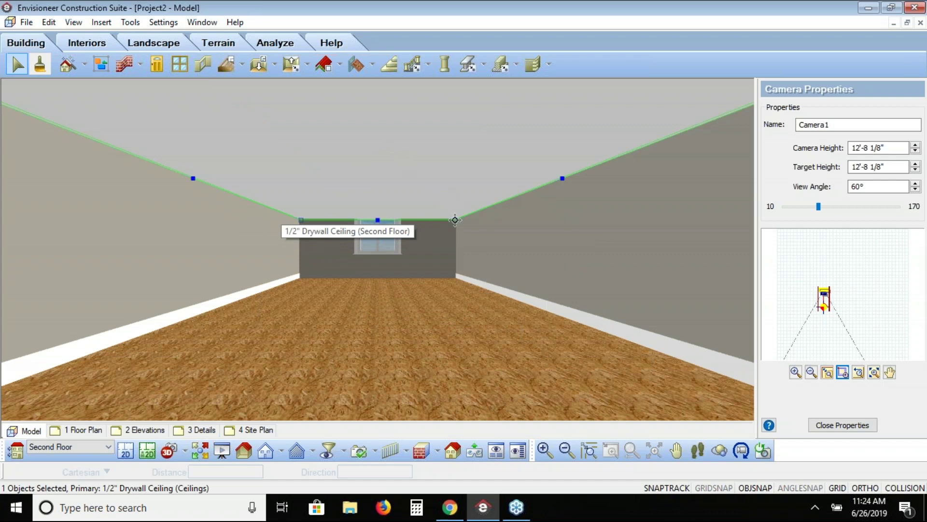
Select the 1/2" Drywall Ceiling in the 2D Second Floor plan and change its type to Cathedral.
{"action": "left_click", "coordinate": [127, 451]}
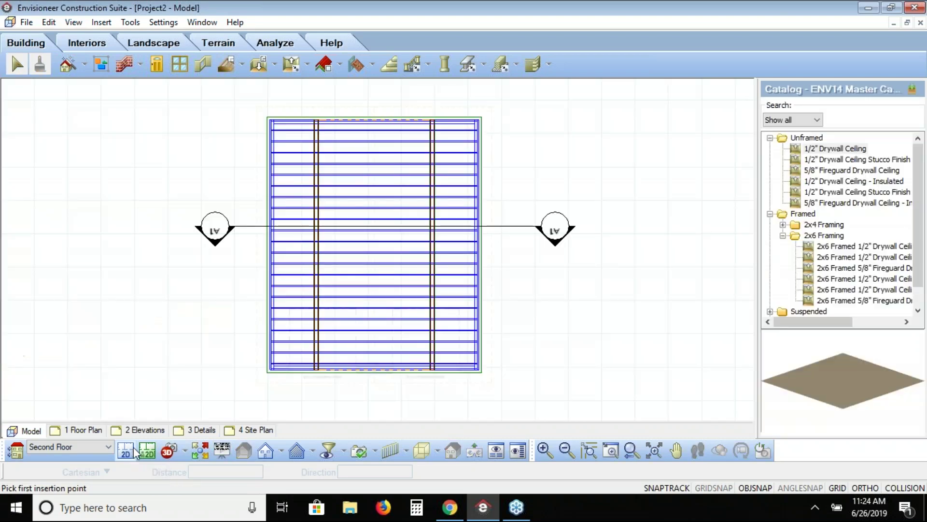
{"action": "left_click", "coordinate": [378, 125]}
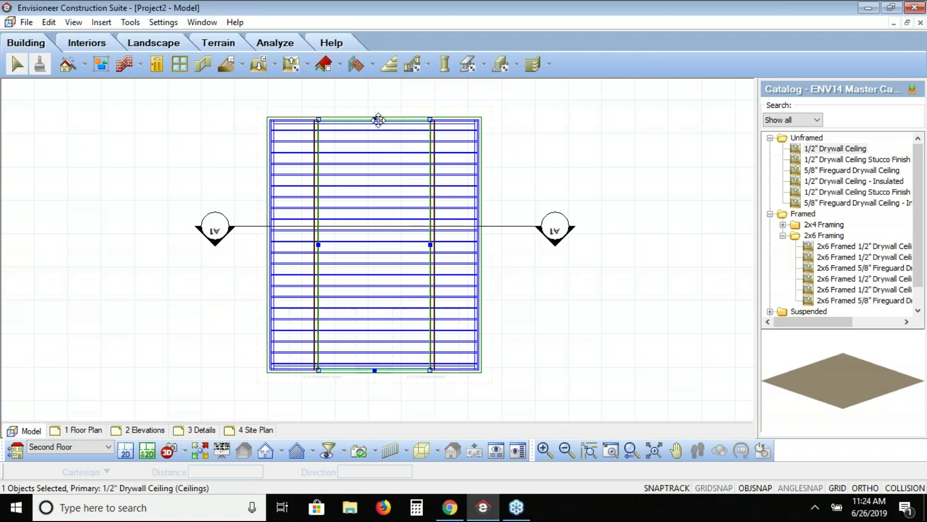
{"action": "right_click", "coordinate": [528, 134]}
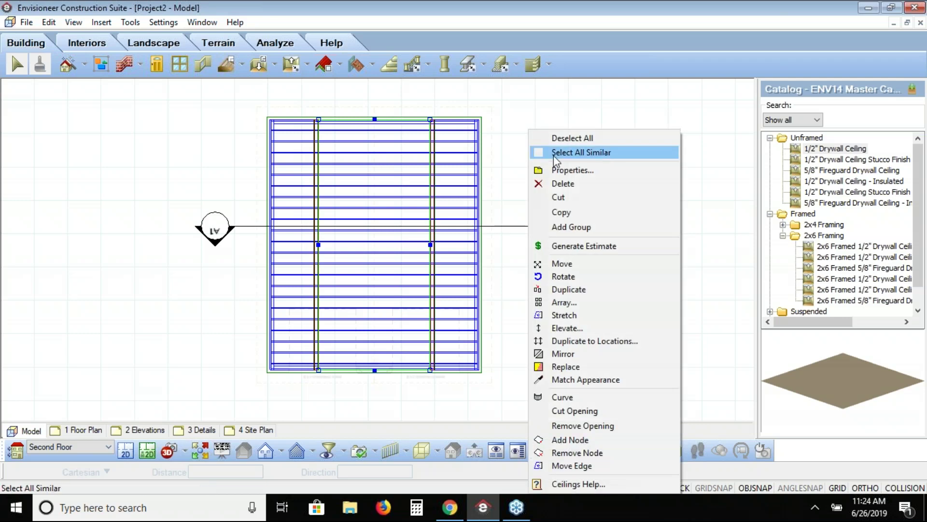
{"action": "left_click", "coordinate": [558, 171]}
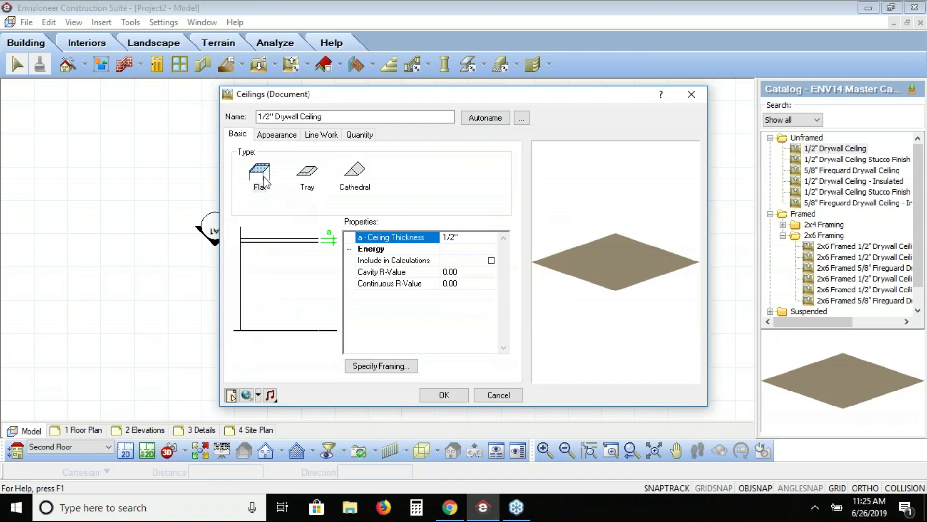
{"action": "left_click", "coordinate": [358, 177]}
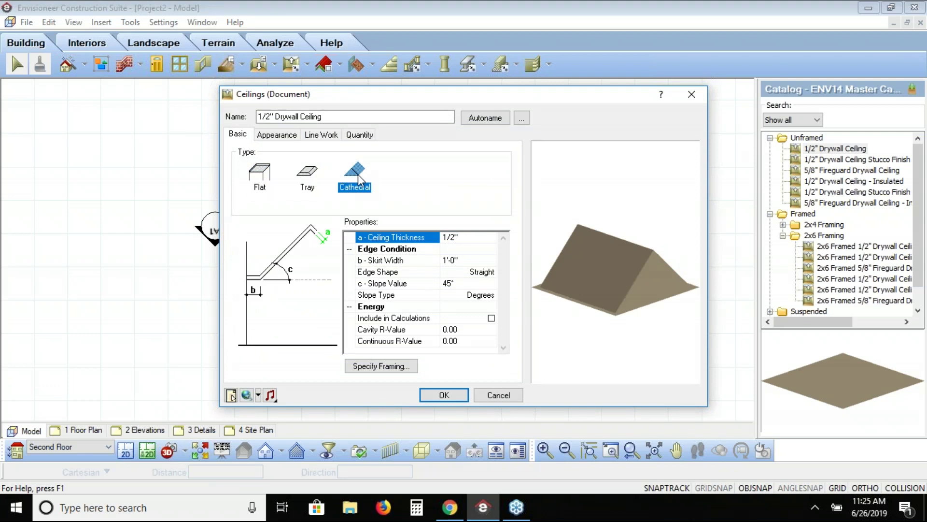
{"action": "left_click", "coordinate": [438, 396]}
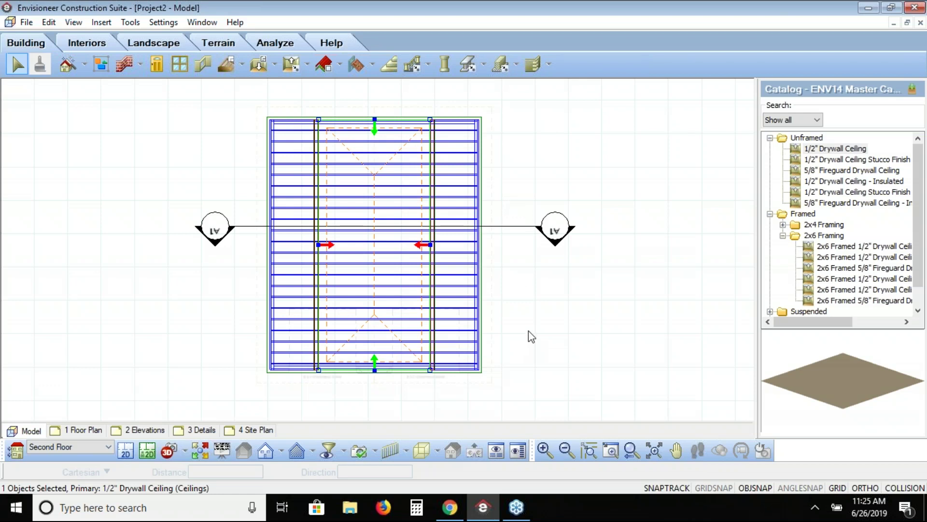
Set the edge shape of the cathedral ceiling's front and rear end edges to Gable in the ceiling properties.
{"action": "right_click", "coordinate": [508, 153]}
{"action": "left_click", "coordinate": [544, 169]}
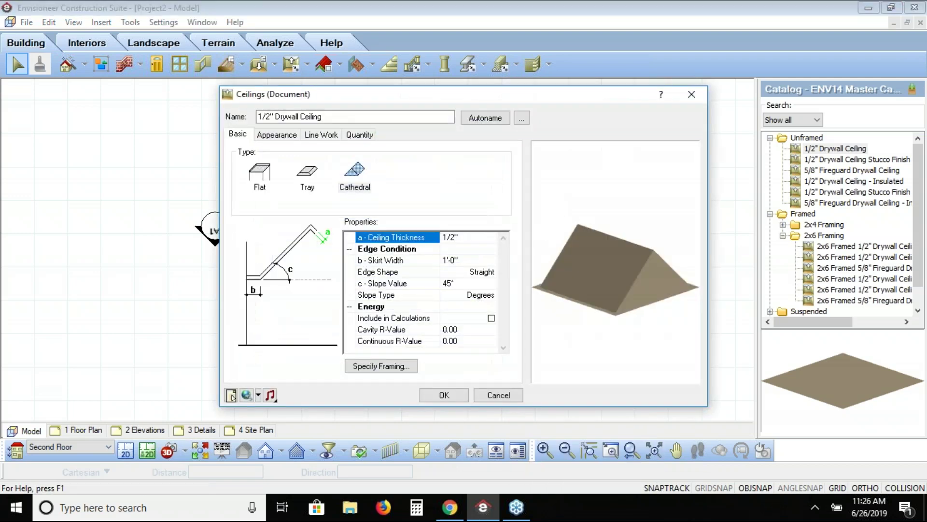
{"action": "left_click", "coordinate": [481, 273]}
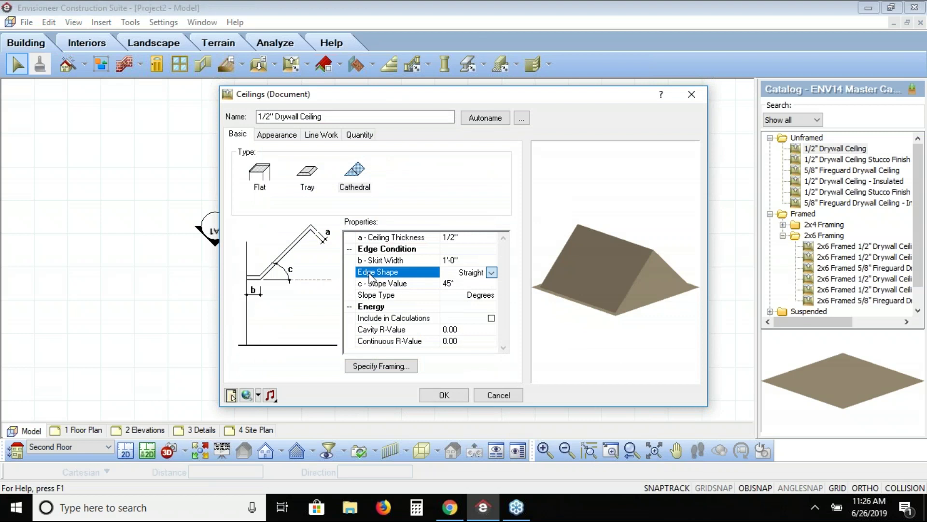
{"action": "left_click", "coordinate": [492, 273]}
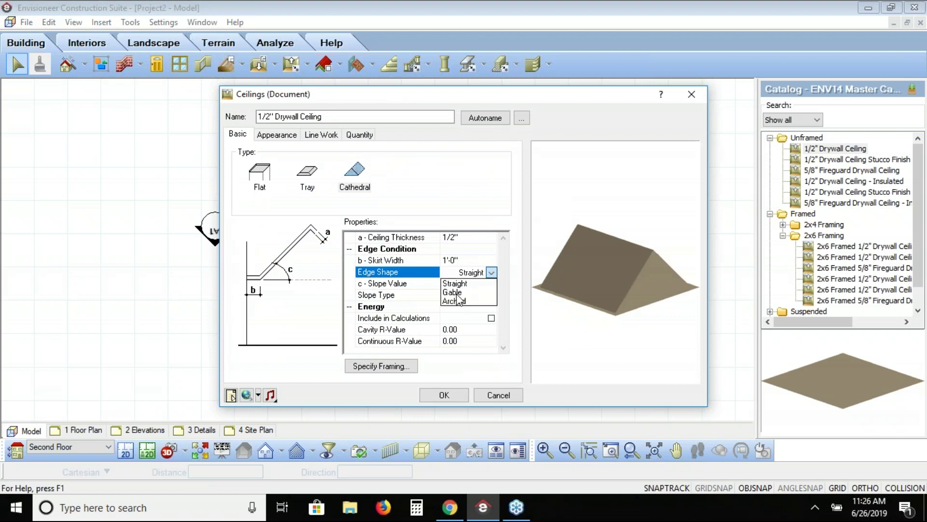
{"action": "left_click", "coordinate": [495, 293]}
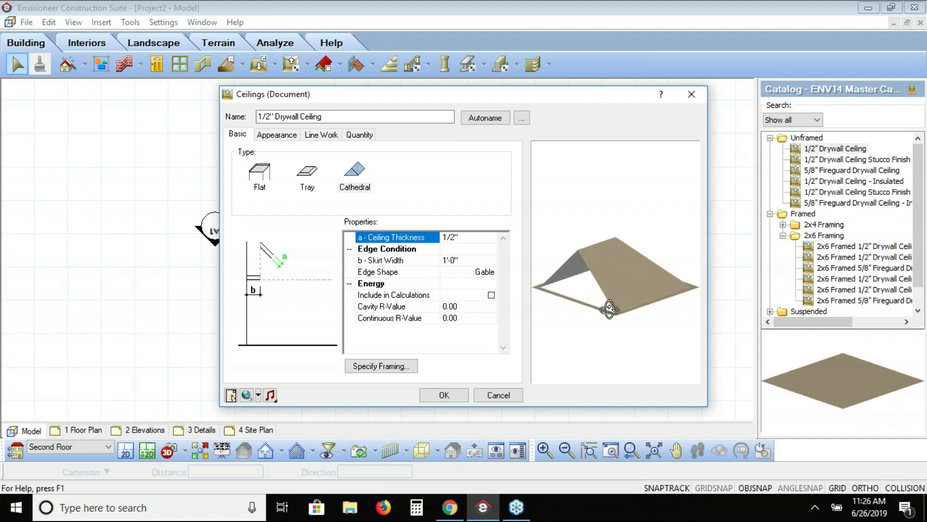
{"action": "left_click_drag", "start_coordinate": [561, 307], "coordinate": [582, 322]}
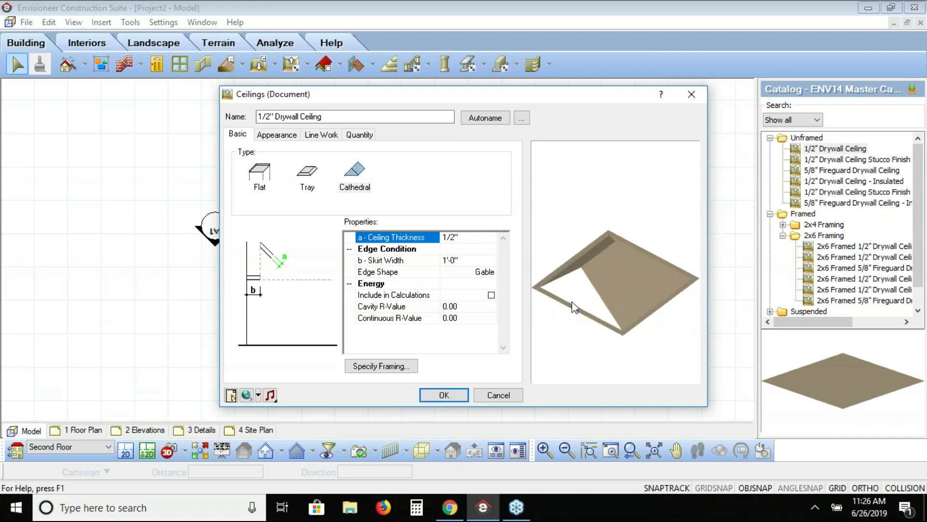
Set the skirt width of the ceiling's two gable end edges to 0 and apply the properties.
{"action": "left_click", "coordinate": [459, 261]}
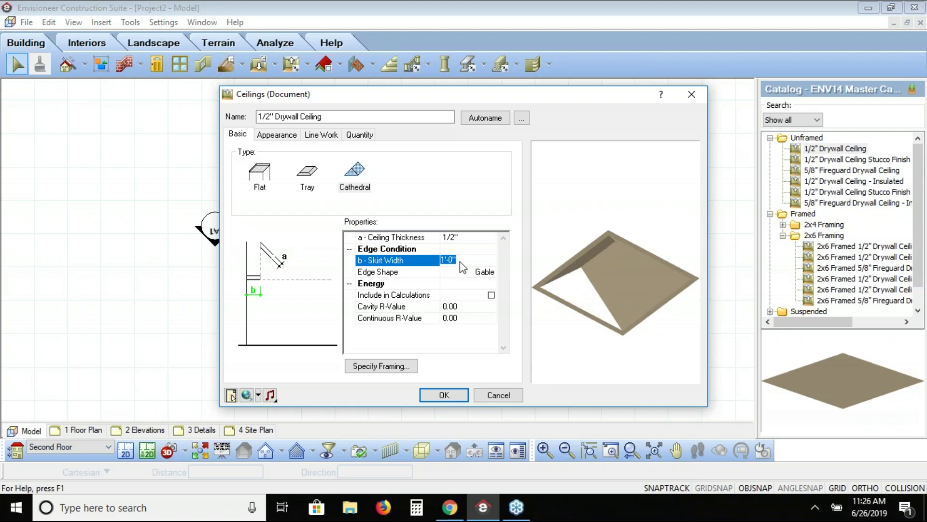
{"action": "type", "text": "0"}
{"action": "key", "text": "Return"}
{"action": "left_click", "coordinate": [470, 251]}
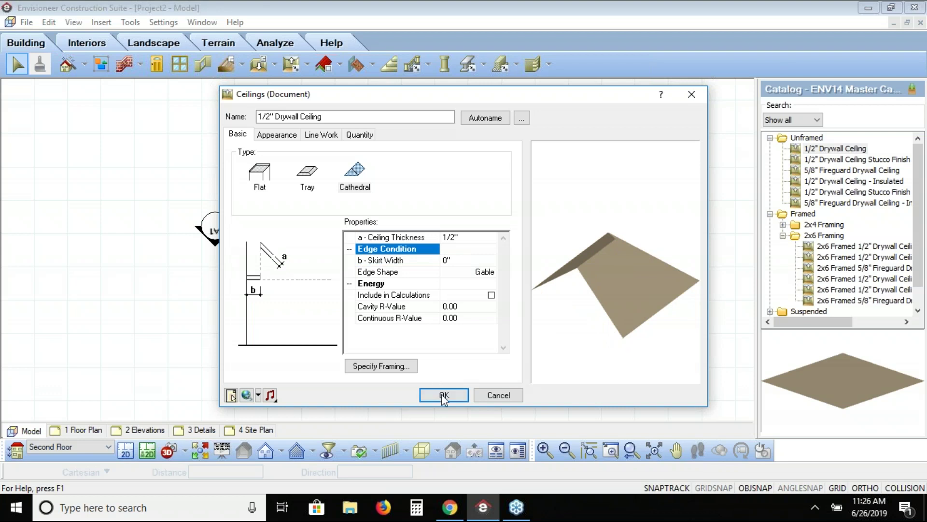
{"action": "left_click", "coordinate": [458, 397]}
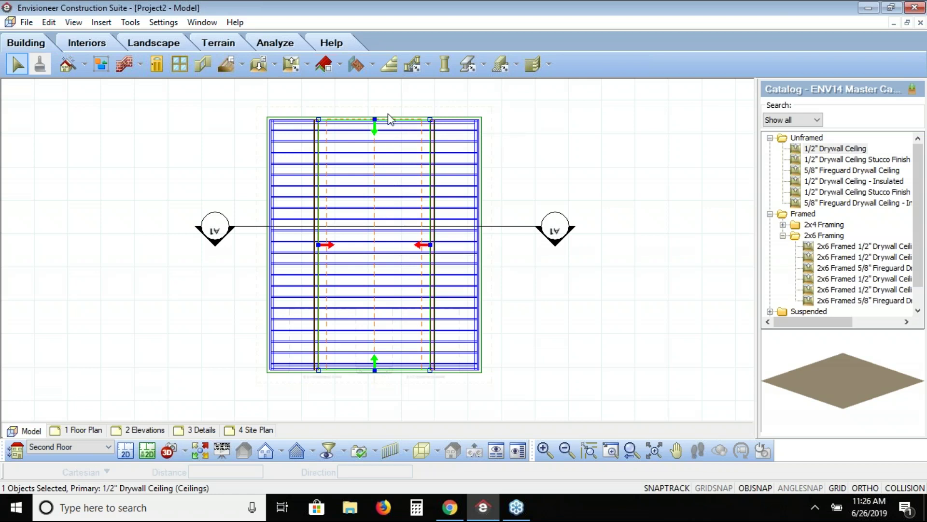
Make the ceiling's two long side edges active and set their slope type to ? in 12 with a slope value of 12.
{"action": "left_click", "coordinate": [329, 245]}
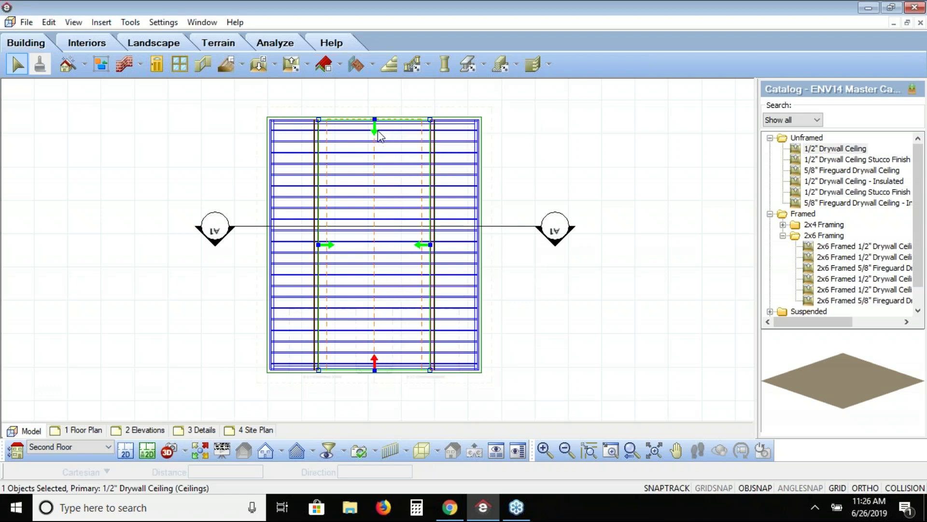
{"action": "right_click", "coordinate": [526, 143]}
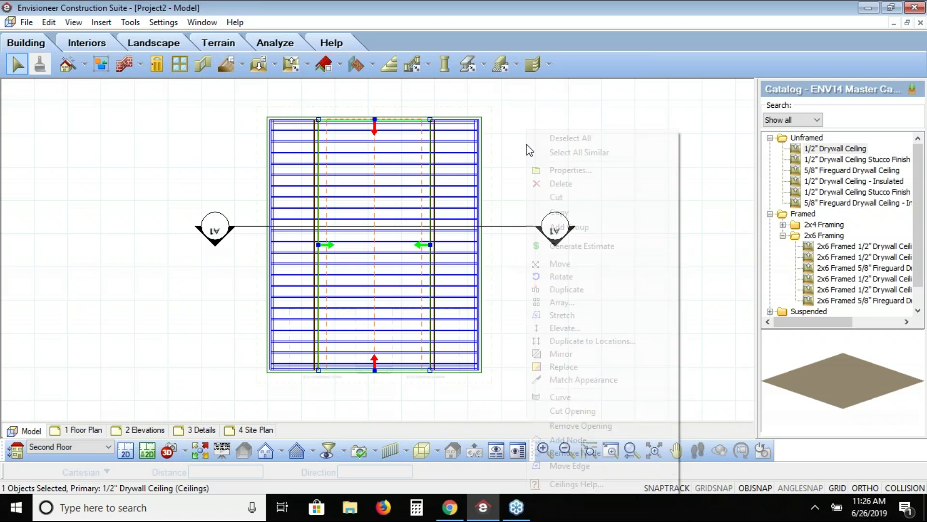
{"action": "left_click", "coordinate": [559, 171]}
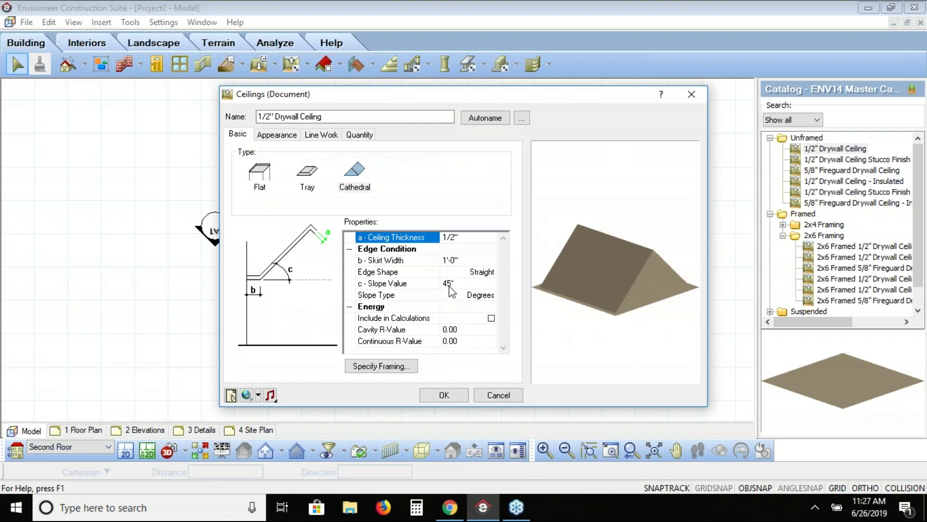
{"action": "left_click", "coordinate": [480, 295]}
{"action": "left_click", "coordinate": [491, 296]}
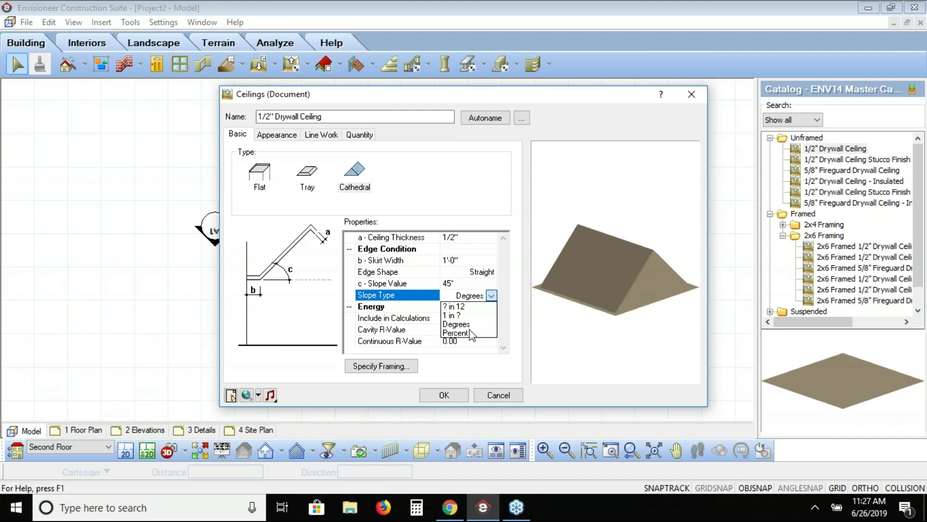
{"action": "left_click", "coordinate": [449, 307]}
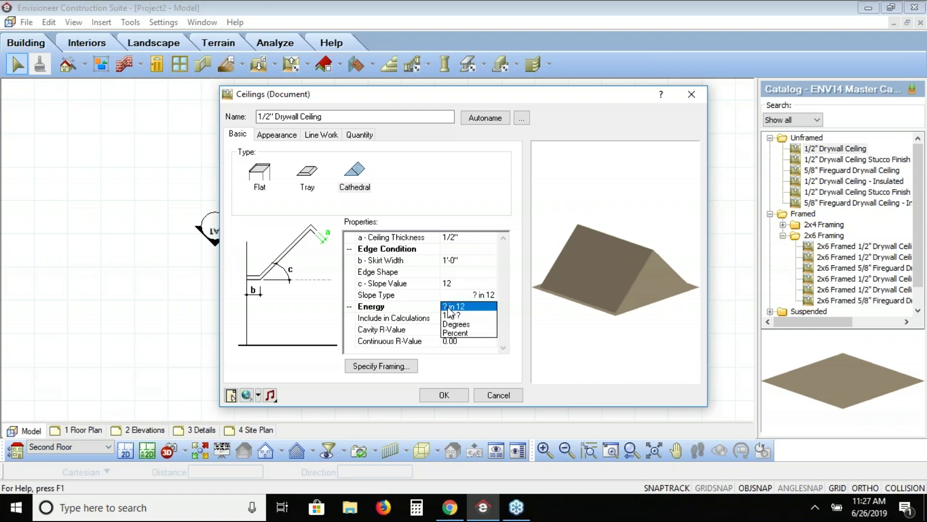
{"action": "left_click", "coordinate": [455, 284]}
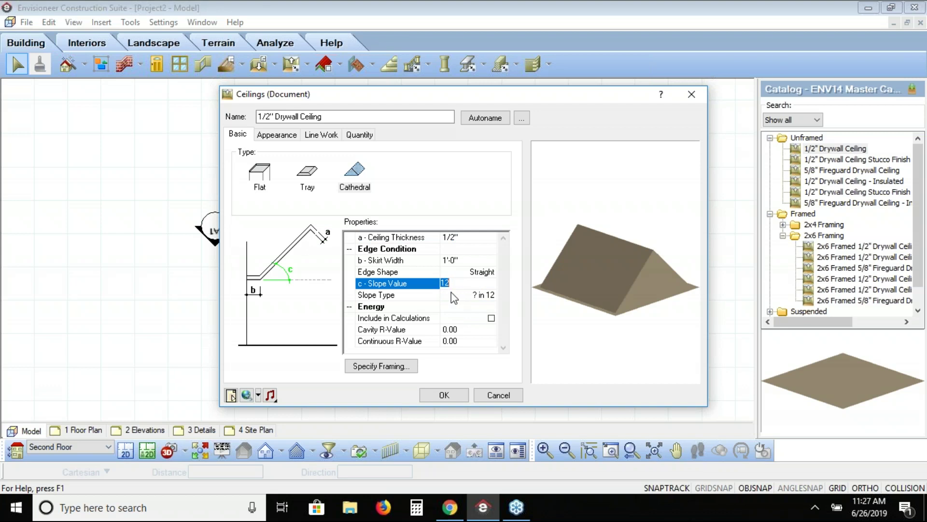
Set the skirt width of the two sloped side edges to 0 and apply the ceiling properties.
{"action": "left_click", "coordinate": [456, 261]}
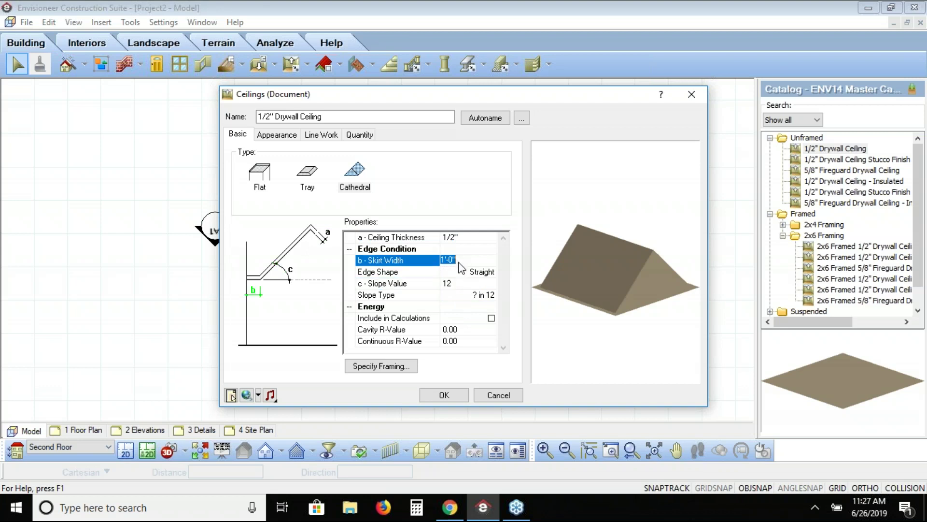
{"action": "mouse_move", "coordinate": [590, 337]}
{"action": "left_mouse_down"}
{"action": "mouse_move", "coordinate": [592, 351]}
{"action": "mouse_move", "coordinate": [578, 332]}
{"action": "left_mouse_up"}
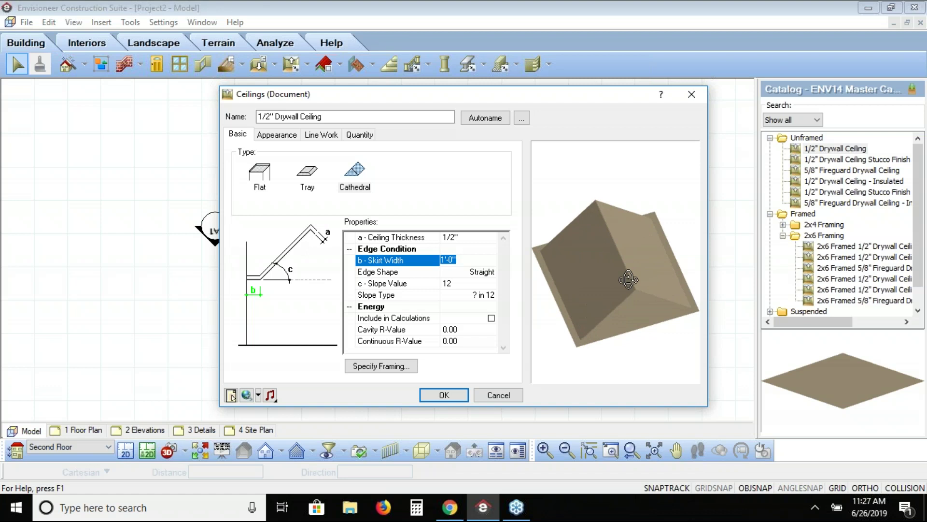
{"action": "type", "text": "0"}
{"action": "left_click", "coordinate": [458, 247]}
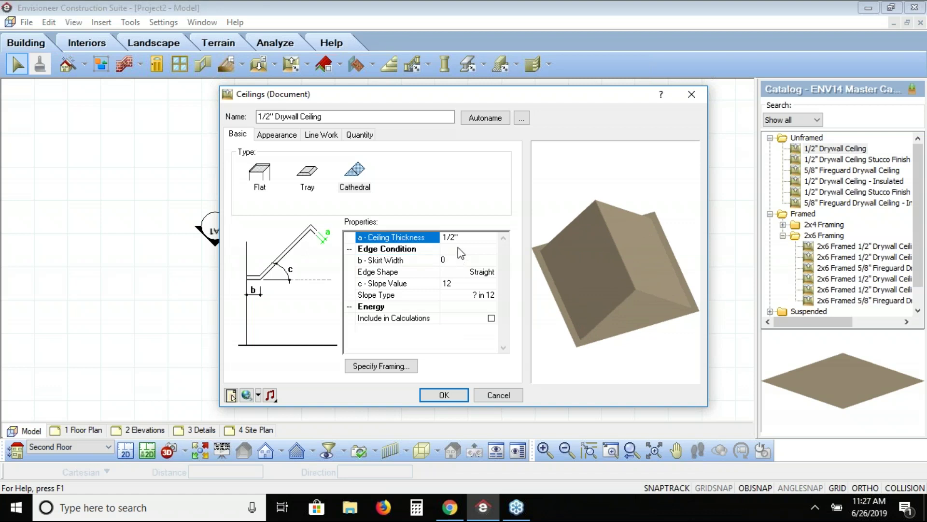
{"action": "left_click_drag", "start_coordinate": [584, 296], "coordinate": [590, 262]}
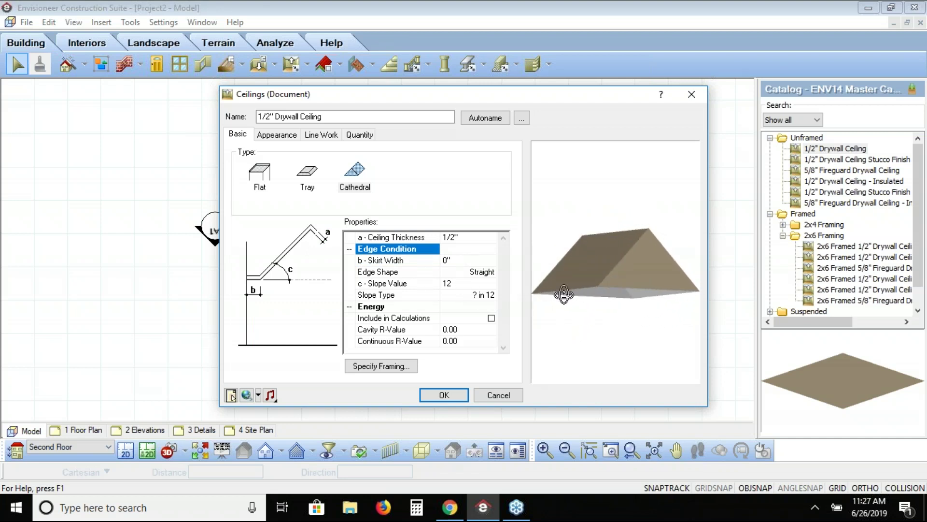
{"action": "left_click_drag", "start_coordinate": [564, 295], "coordinate": [569, 300]}
{"action": "left_click_drag", "start_coordinate": [656, 276], "coordinate": [633, 316]}
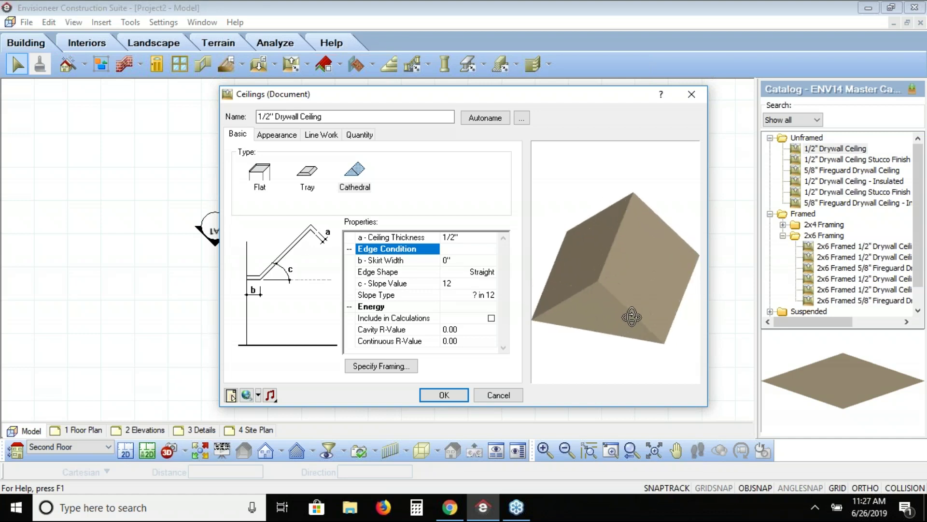
{"action": "left_click", "coordinate": [453, 398]}
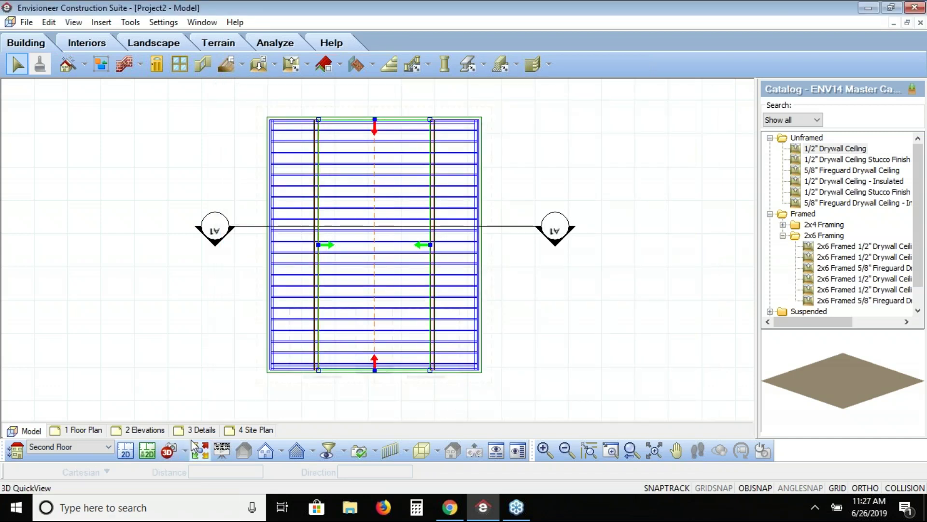
View the second floor interior through Camera1 and open the trim settings of the far gable wall.
{"action": "left_click", "coordinate": [186, 454]}
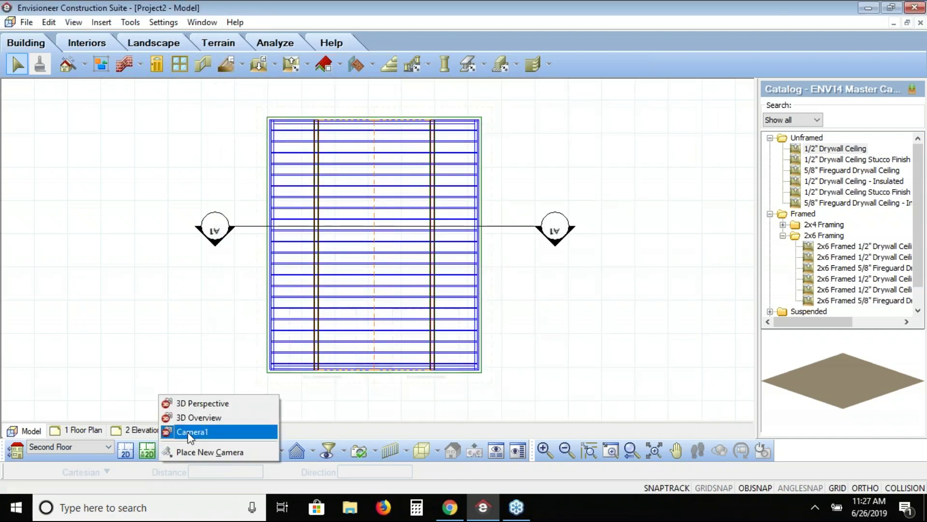
{"action": "left_click", "coordinate": [191, 434]}
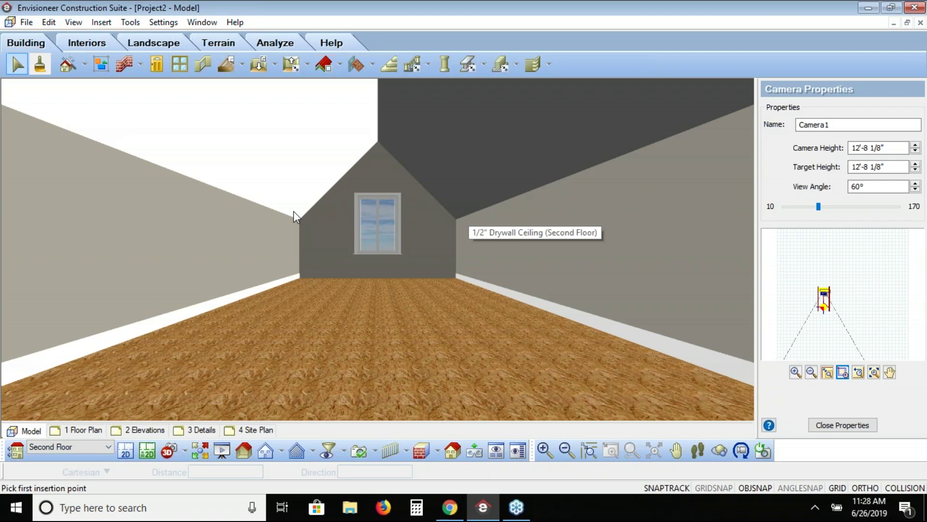
{"action": "left_click", "coordinate": [333, 239]}
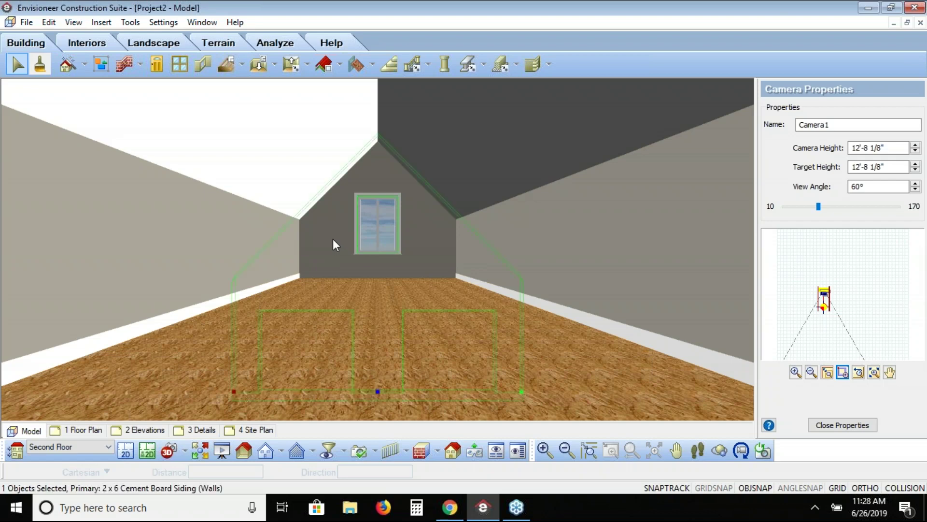
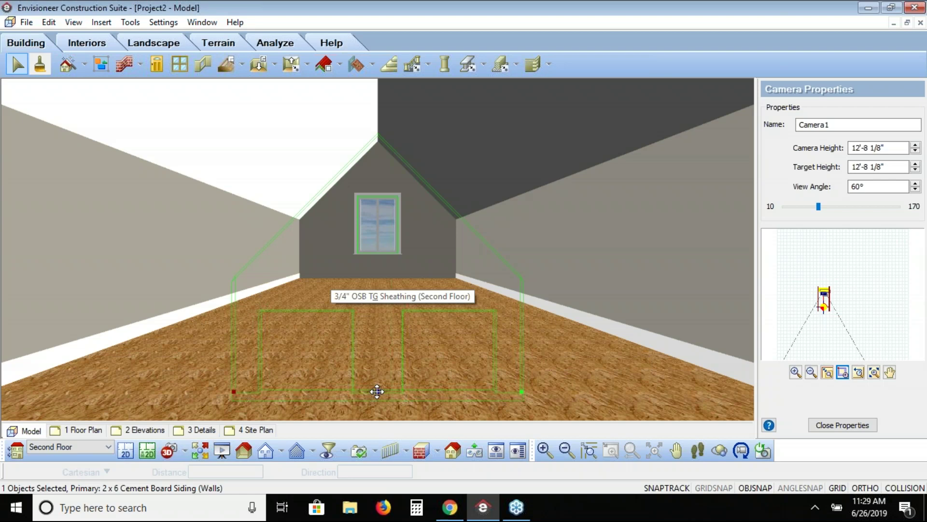
{"action": "right_click", "coordinate": [373, 262]}
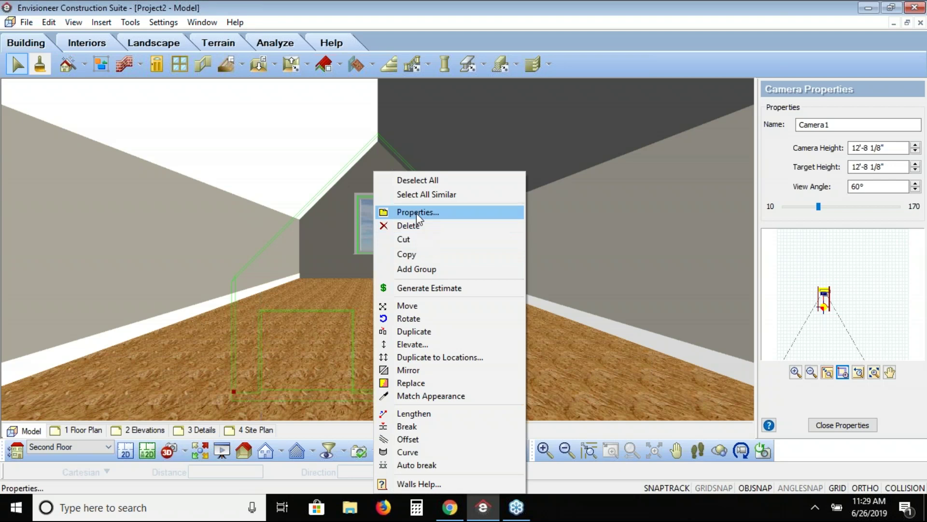
{"action": "left_click", "coordinate": [417, 213]}
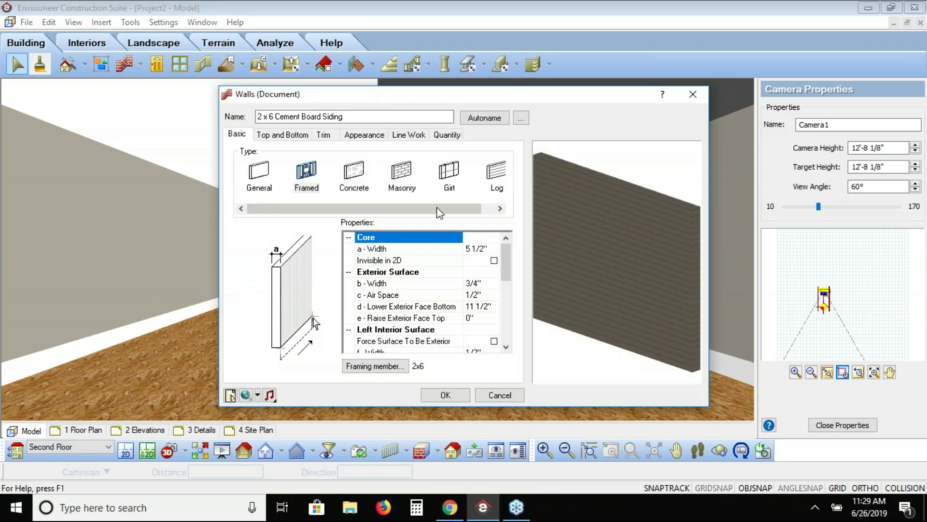
{"action": "left_click", "coordinate": [330, 137]}
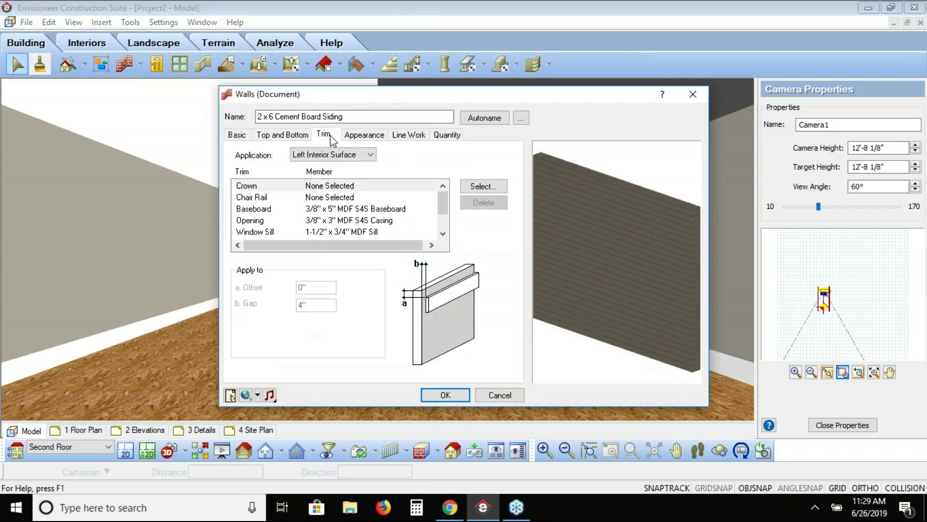
{"action": "left_click_drag", "start_coordinate": [349, 92], "coordinate": [647, 74]}
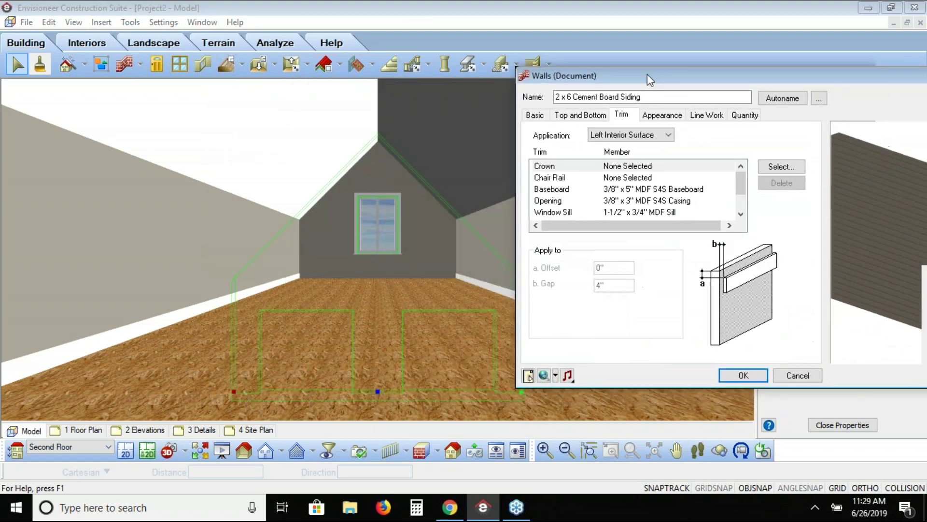
Set the baseboard offset on the gable wall's left interior surface to 9'11" and apply the wall properties.
{"action": "left_click", "coordinate": [614, 134]}
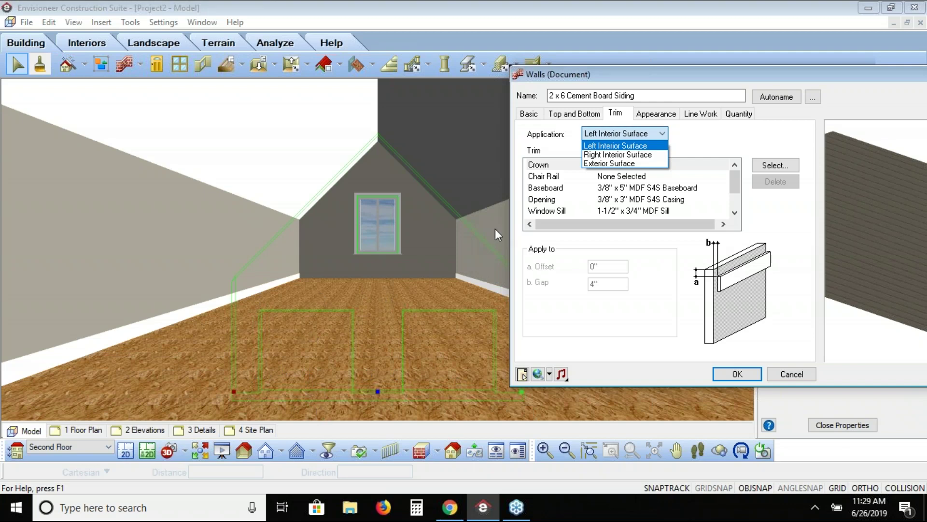
{"action": "left_click", "coordinate": [590, 146]}
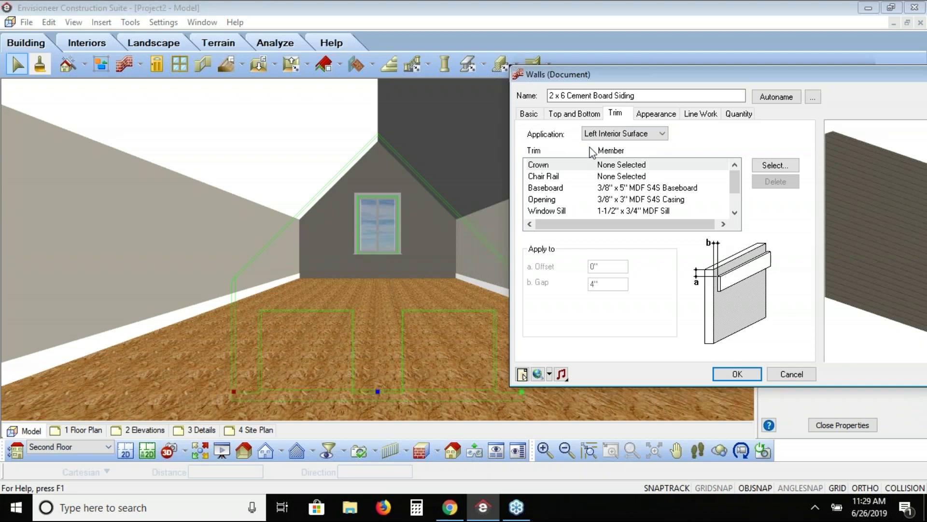
{"action": "left_click", "coordinate": [625, 192]}
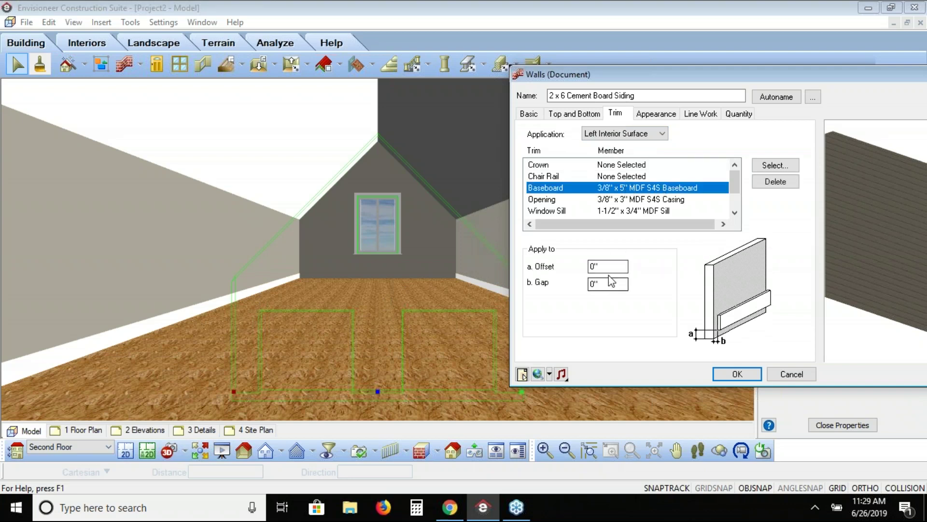
{"action": "left_click", "coordinate": [601, 266]}
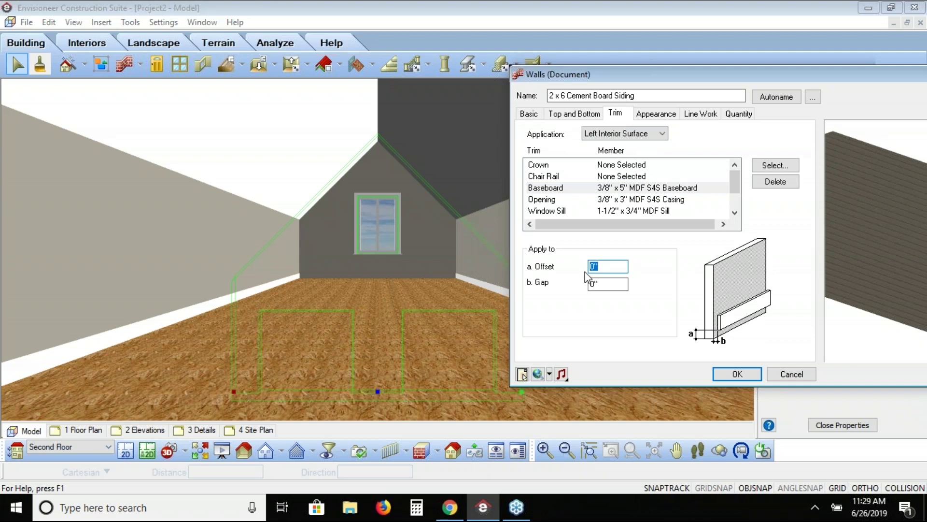
{"action": "type", "text": "9'11"}
{"action": "left_click", "coordinate": [736, 374]}
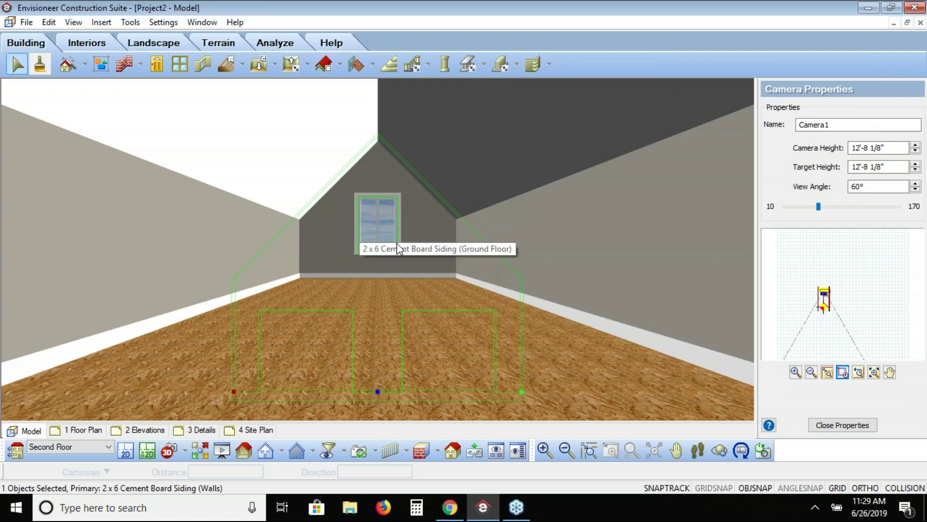
Examine the chair rail trim option for the gable wall's left interior surface without applying changes.
{"action": "right_click", "coordinate": [411, 248]}
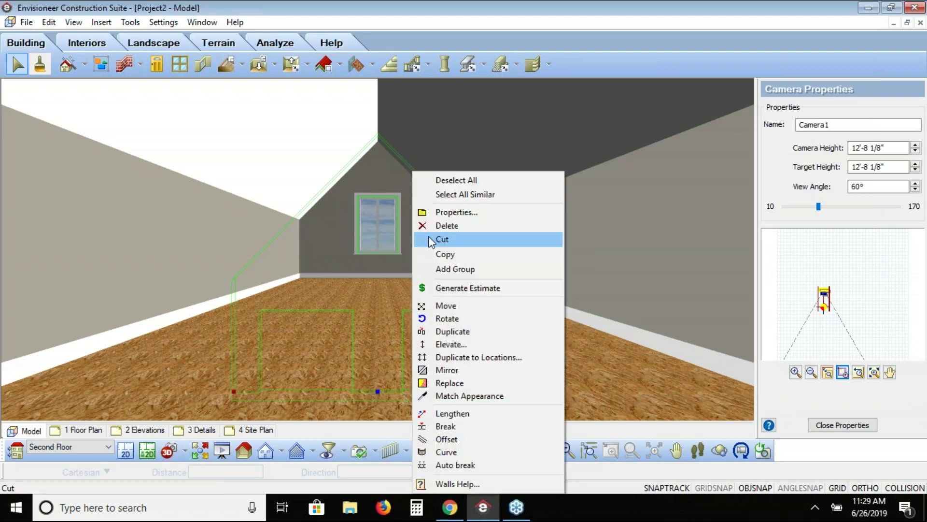
{"action": "left_click", "coordinate": [450, 213]}
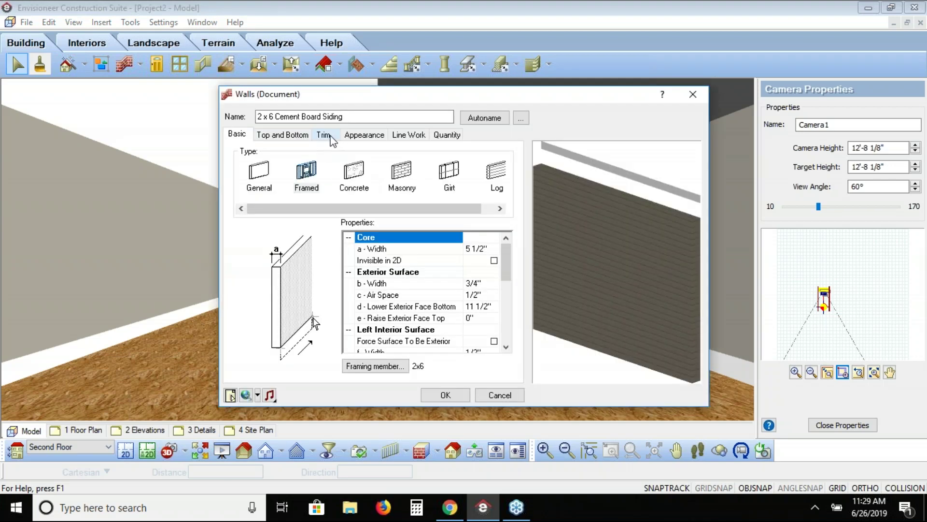
{"action": "left_click", "coordinate": [330, 138]}
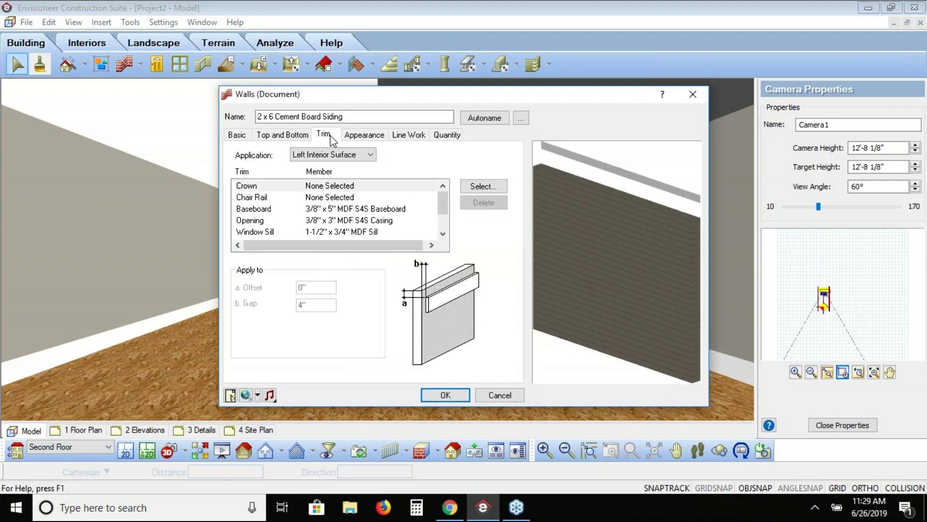
{"action": "left_click", "coordinate": [321, 200]}
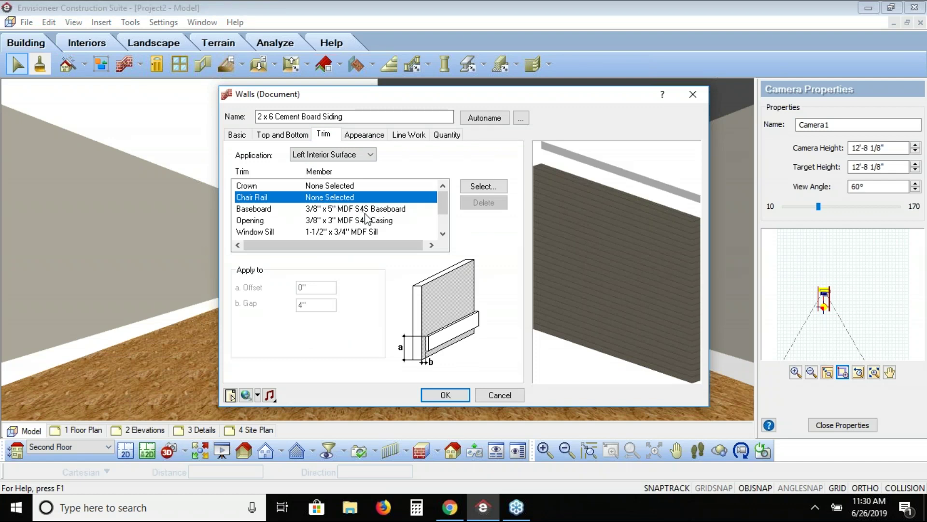
{"action": "left_click", "coordinate": [494, 395]}
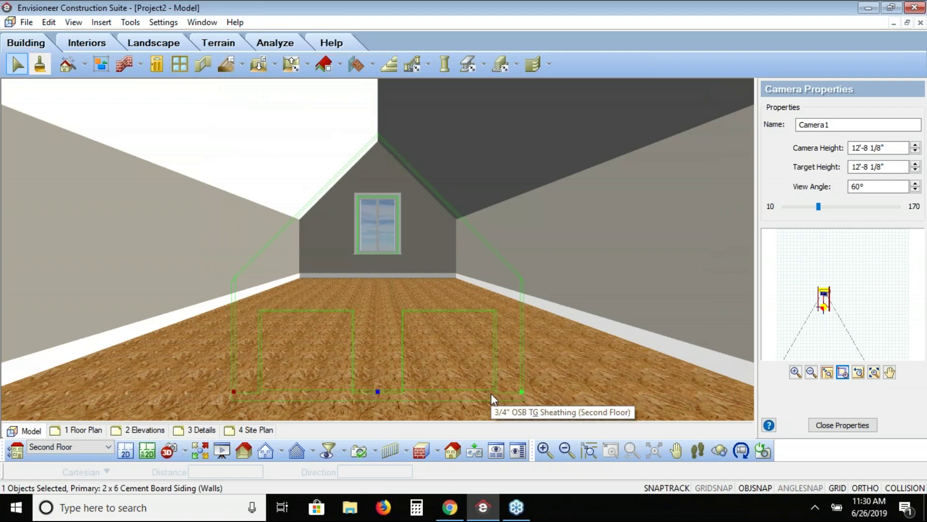
Deselect the gable wall and walk through the second-floor room to inspect the interior.
{"action": "left_click", "coordinate": [14, 69]}
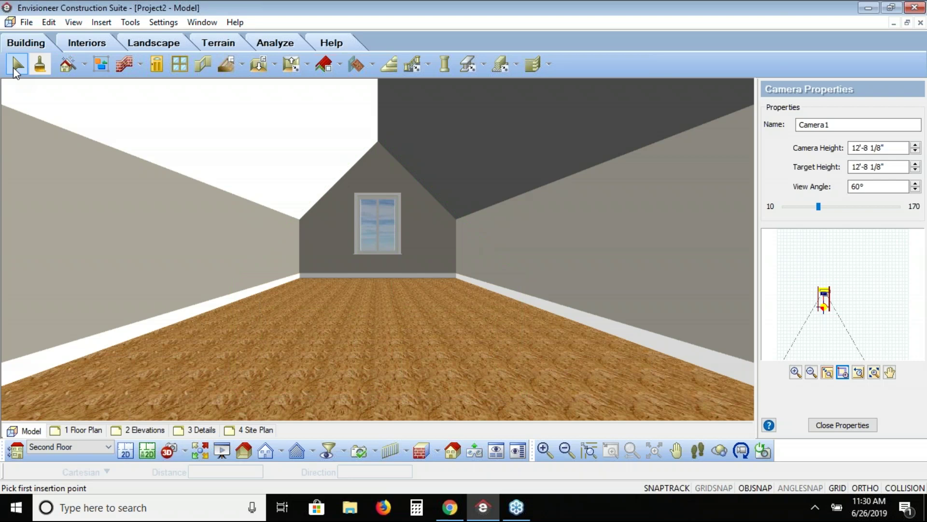
{"action": "left_click", "coordinate": [698, 450]}
{"action": "left_click_drag", "start_coordinate": [536, 360], "coordinate": [327, 356]}
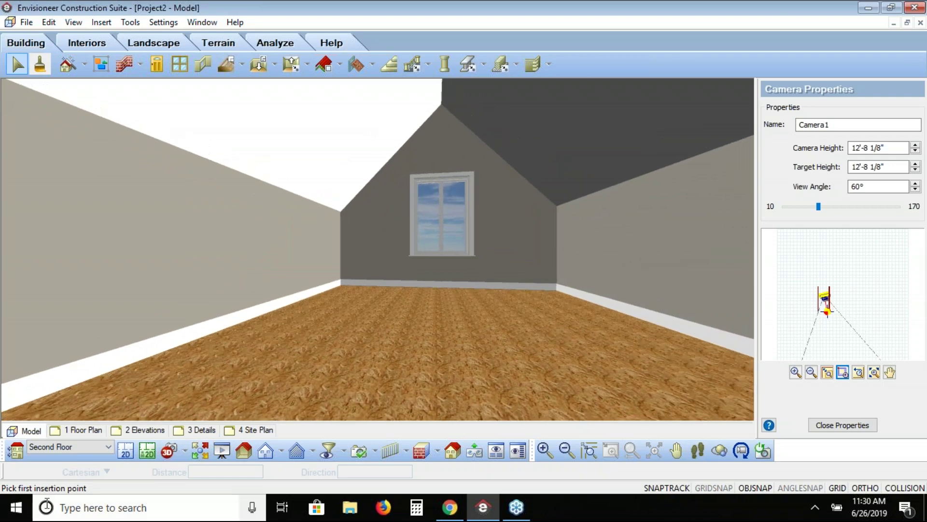
On the Ground Floor 2D plan, place one 3' Wide Straight Stairs Notched Stringer outside the garage, left of the building.
{"action": "left_click", "coordinate": [125, 451]}
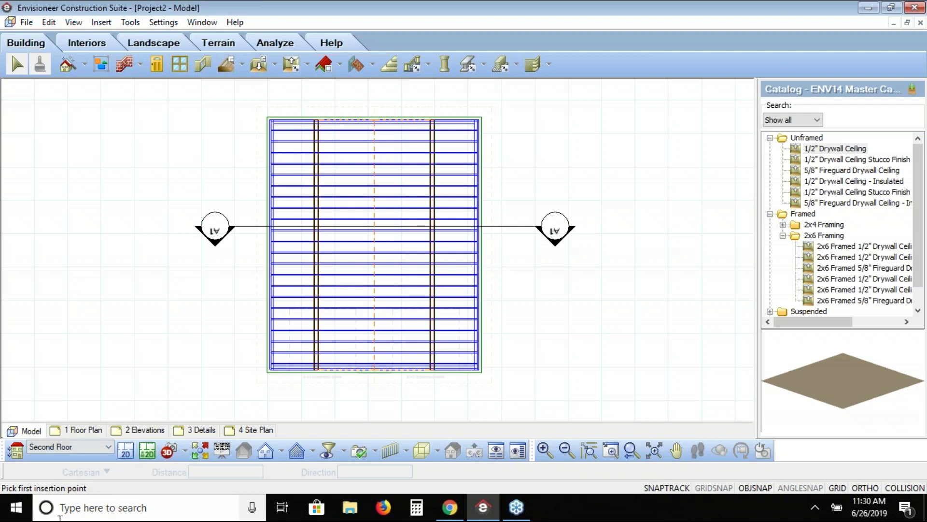
{"action": "left_click", "coordinate": [94, 453]}
{"action": "left_click", "coordinate": [94, 469]}
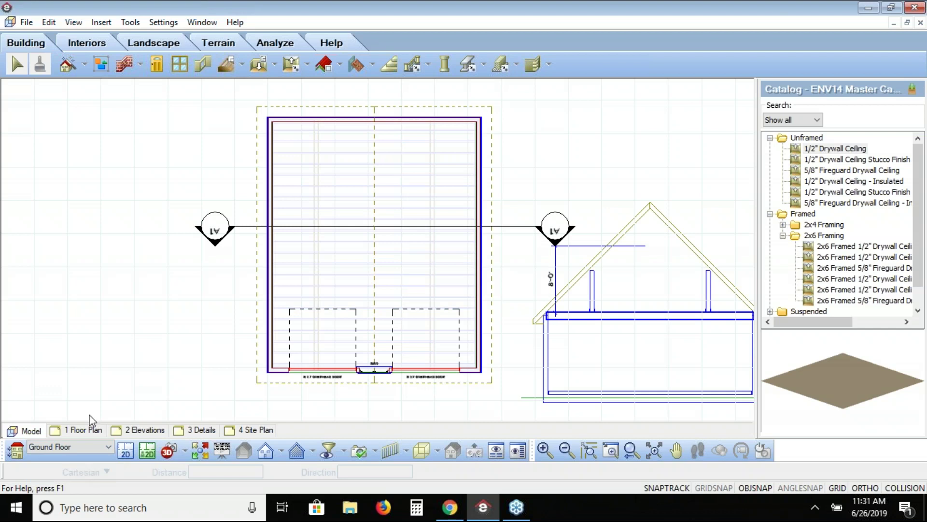
{"action": "left_click", "coordinate": [389, 65]}
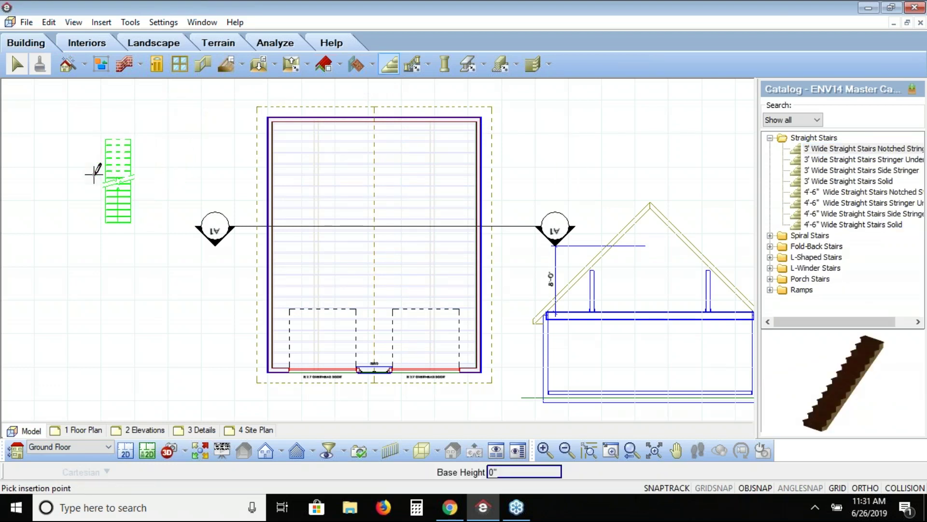
{"action": "left_click", "coordinate": [116, 190]}
{"action": "right_click", "coordinate": [91, 285]}
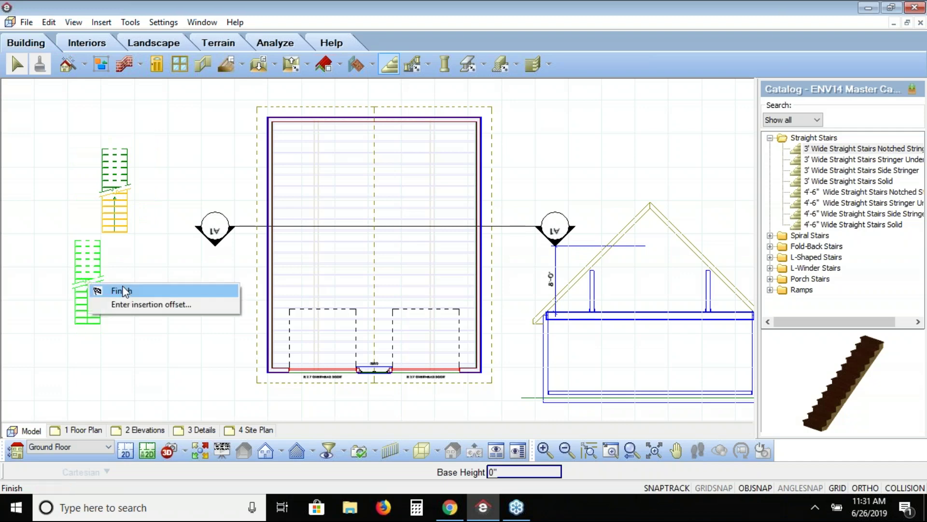
{"action": "left_click", "coordinate": [125, 292]}
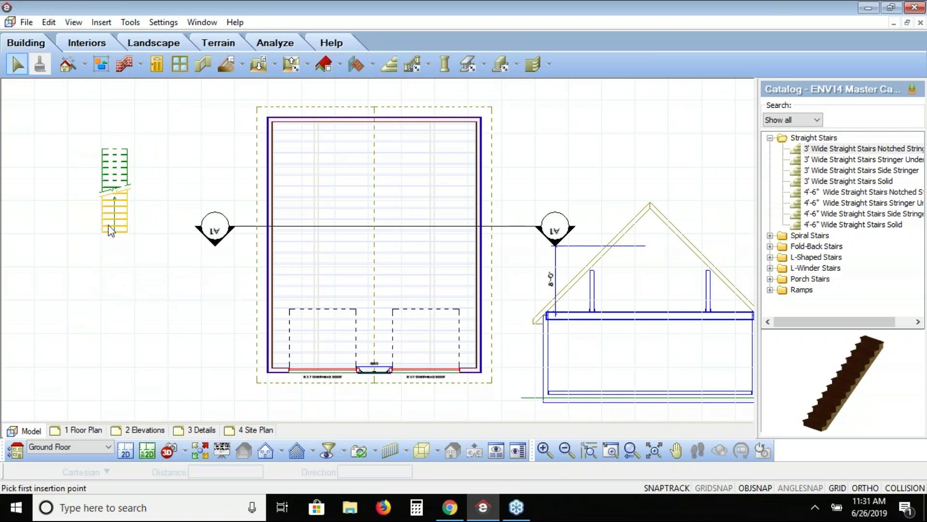
Set the straight stair's overall height to 10' and apply the stair properties.
{"action": "left_click", "coordinate": [115, 199]}
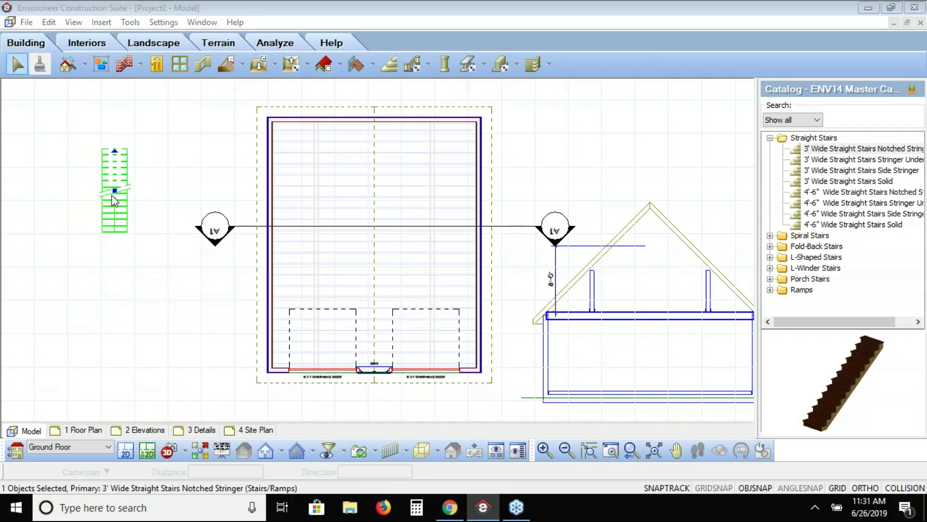
{"action": "double_click", "coordinate": [112, 195]}
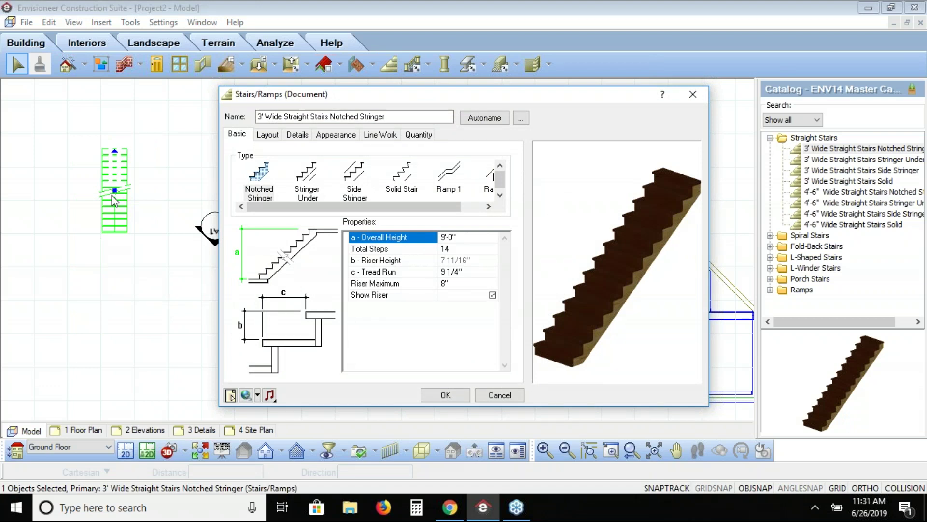
{"action": "left_click", "coordinate": [448, 239]}
{"action": "type", "text": "10'"}
{"action": "left_click", "coordinate": [459, 250]}
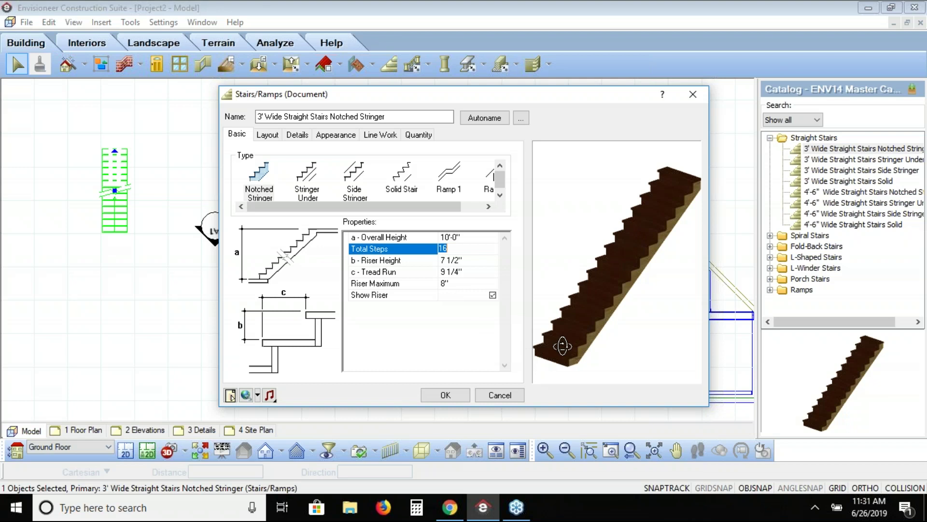
{"action": "left_click", "coordinate": [453, 264]}
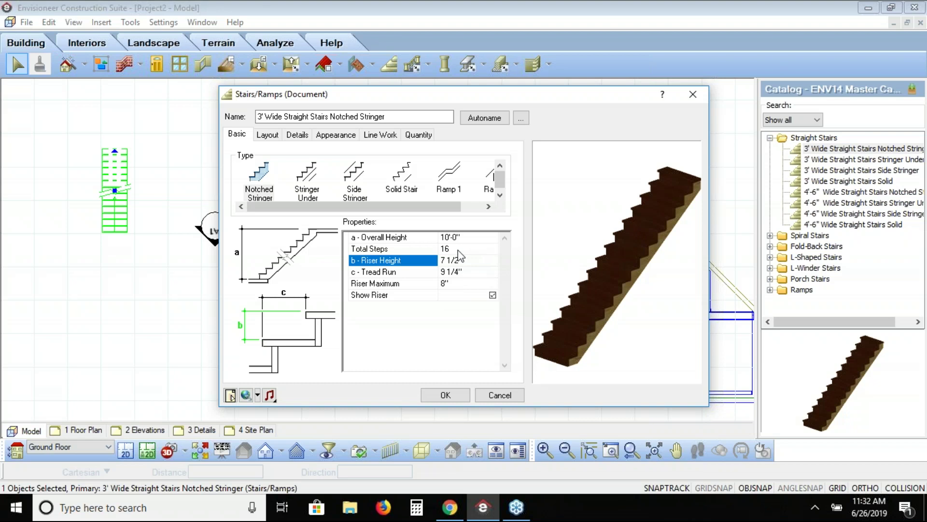
{"action": "left_click", "coordinate": [444, 394]}
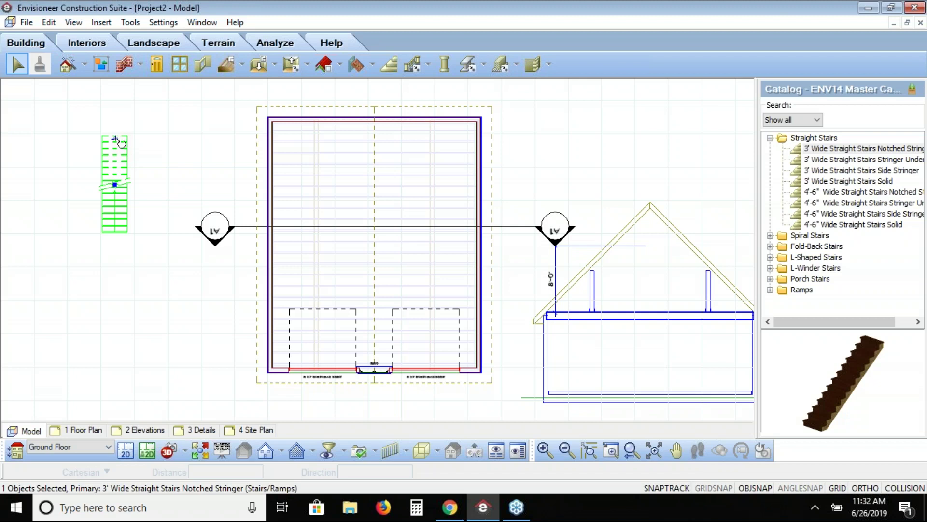
Rotate the stair to 270° and move it inside the garage against the rear wall, near its middle.
{"action": "left_click_drag", "start_coordinate": [115, 139], "coordinate": [145, 176]}
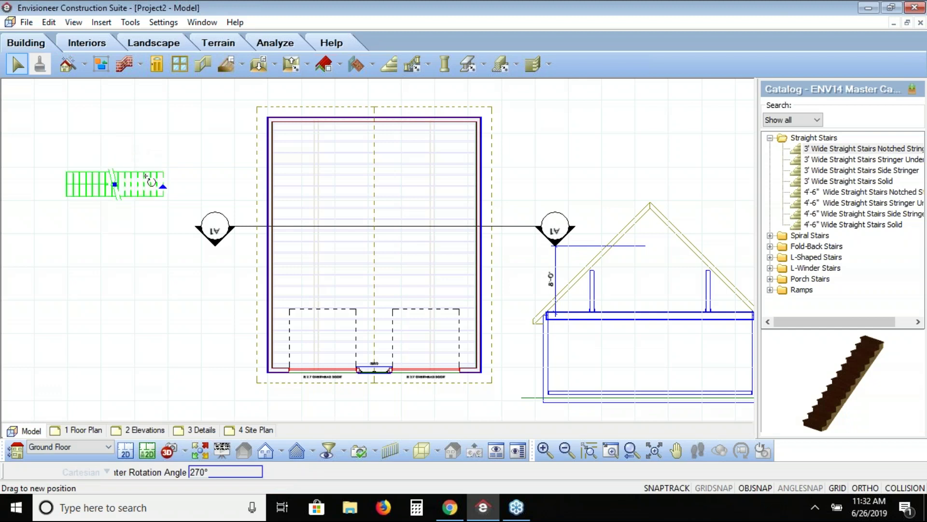
{"action": "left_click_drag", "start_coordinate": [145, 175], "coordinate": [145, 176]}
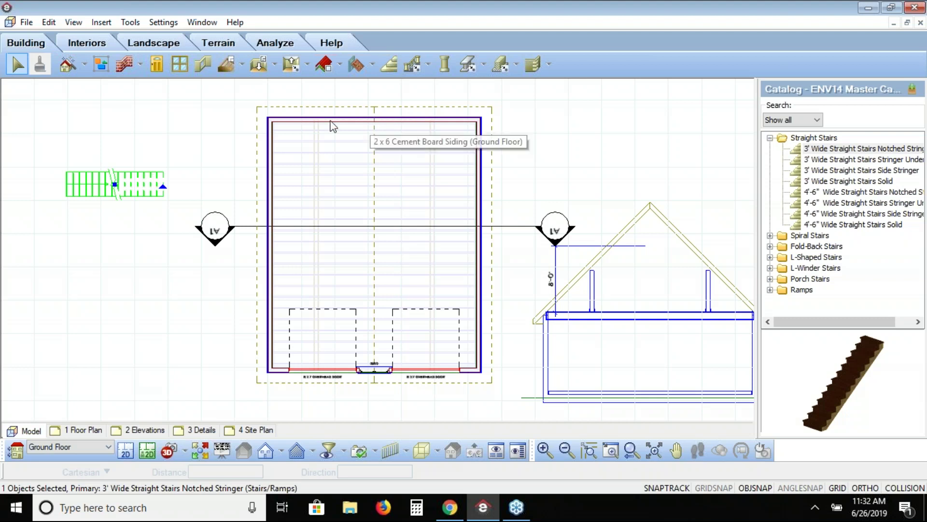
{"action": "left_click_drag", "start_coordinate": [118, 182], "coordinate": [364, 146]}
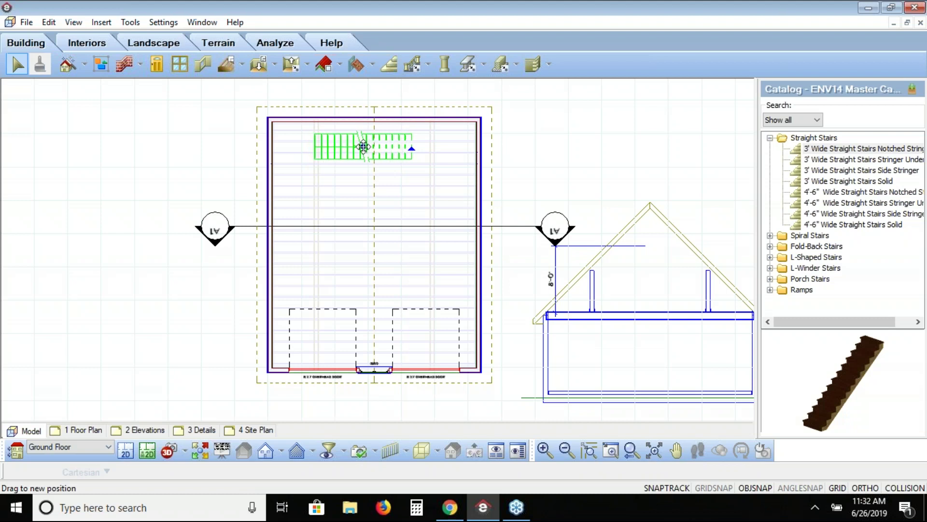
{"action": "left_click_drag", "start_coordinate": [364, 146], "coordinate": [363, 133]}
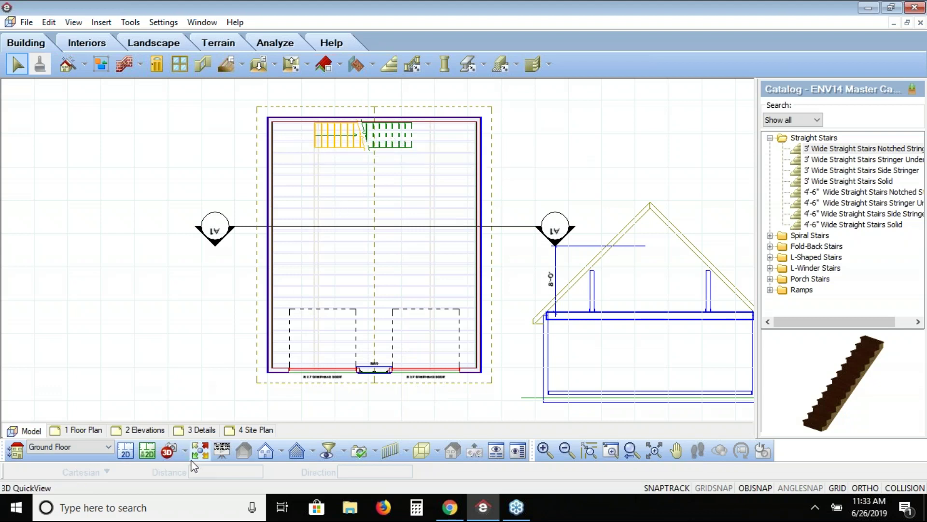
Switch to the Second Floor plan and select the whole 2x10 structural floor system rather than a single joist.
{"action": "left_click", "coordinate": [103, 446]}
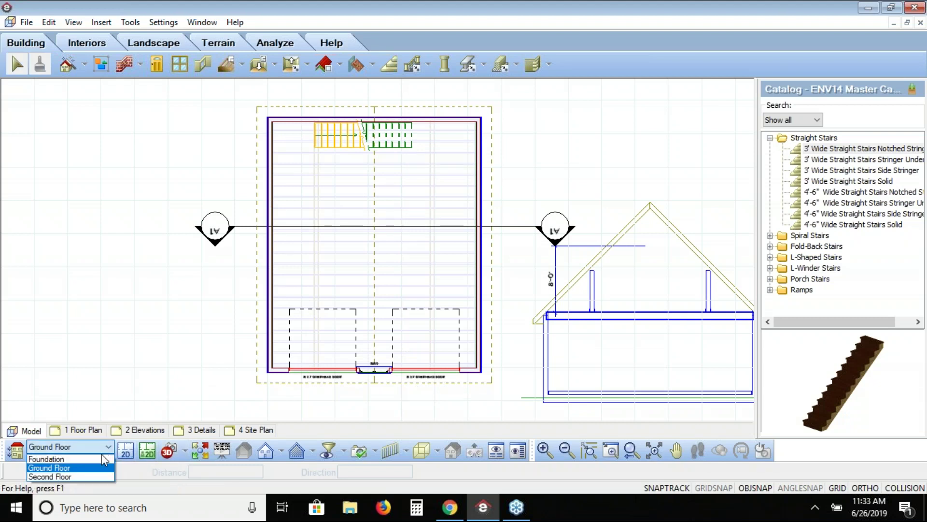
{"action": "left_click", "coordinate": [95, 480]}
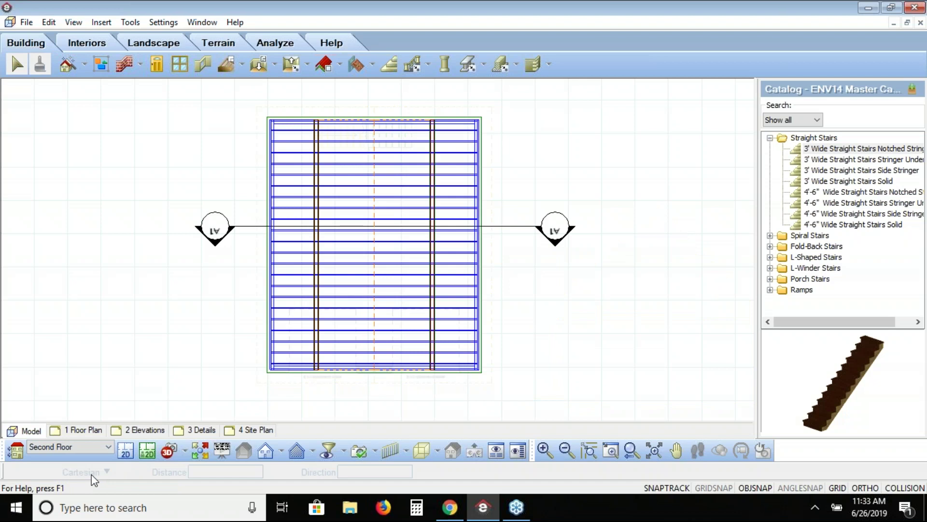
{"action": "left_click", "coordinate": [610, 450]}
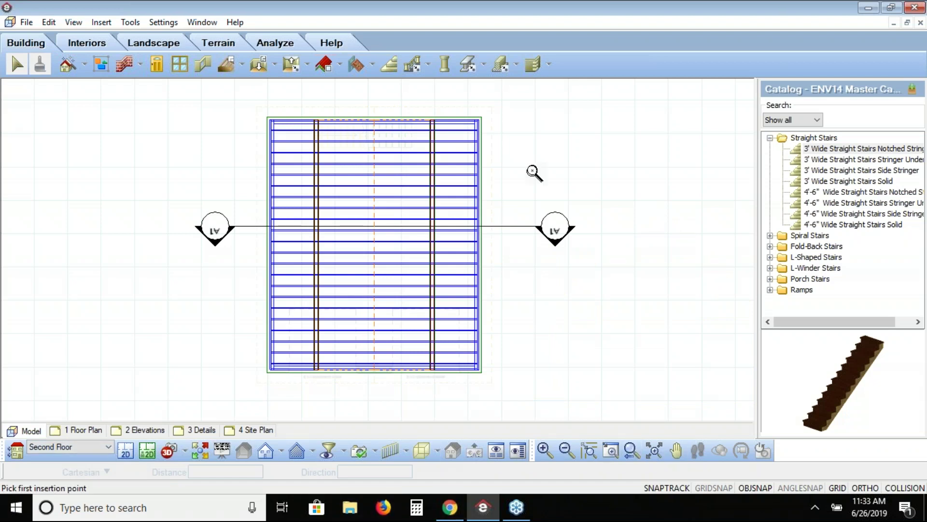
{"action": "left_click_drag", "start_coordinate": [478, 103], "coordinate": [258, 186]}
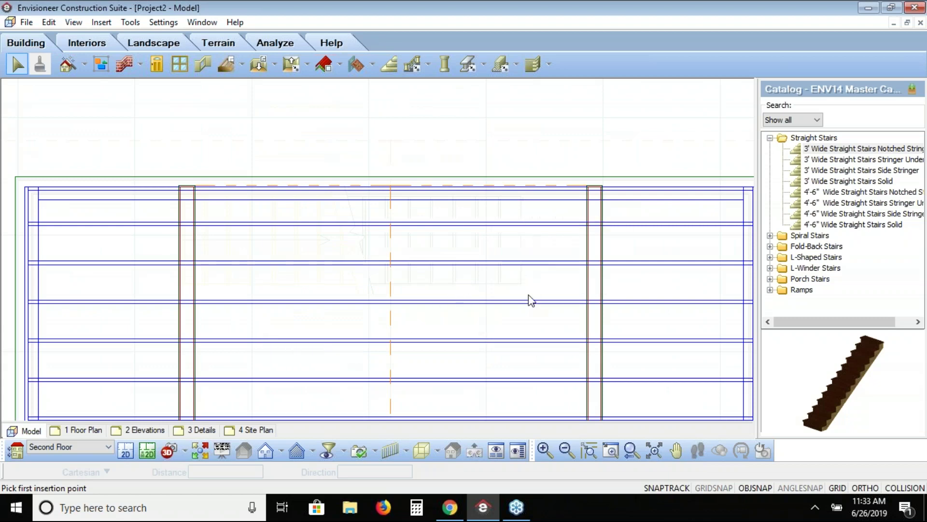
{"action": "left_click", "coordinate": [27, 319]}
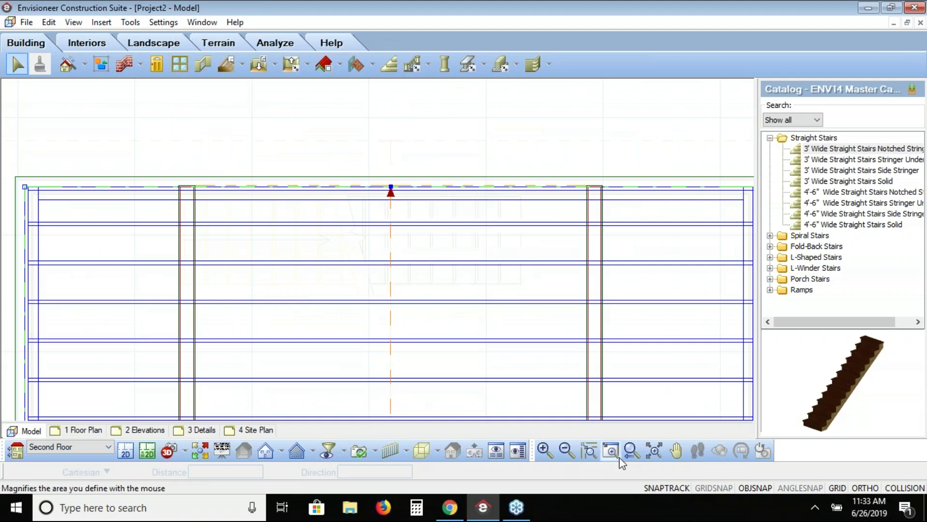
{"action": "left_click", "coordinate": [632, 450]}
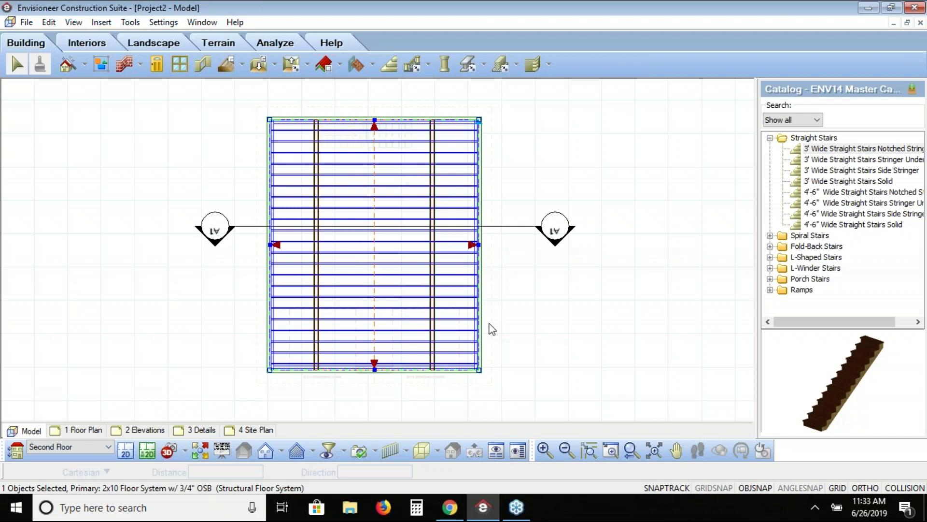
{"action": "left_click", "coordinate": [340, 186]}
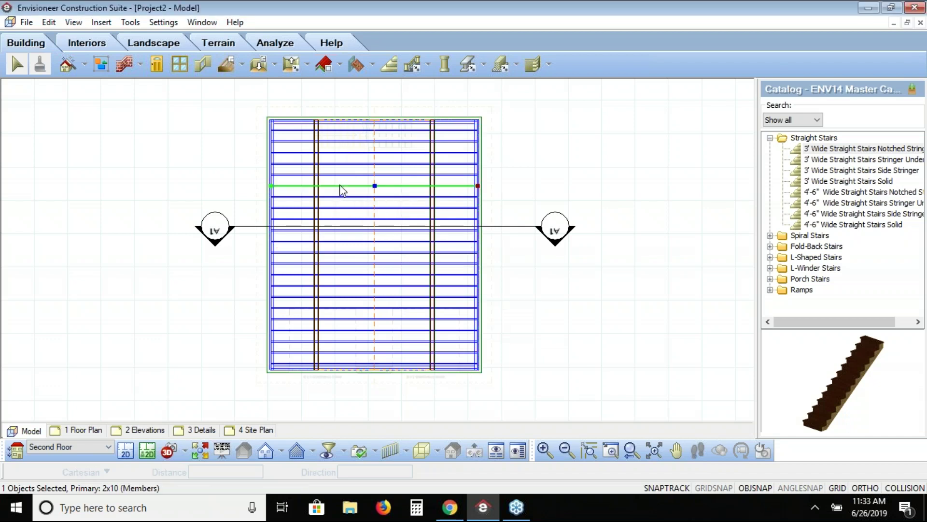
{"action": "left_click", "coordinate": [272, 211]}
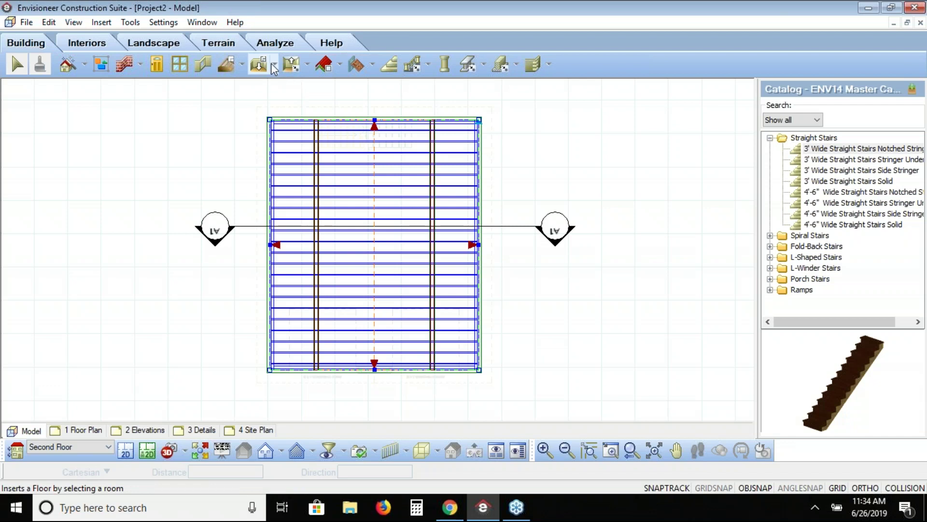
Cut a rectangular opening about 11'-7" by 3'-4" in the floor system above the stairs, against the rear wall.
{"action": "right_click", "coordinate": [184, 158]}
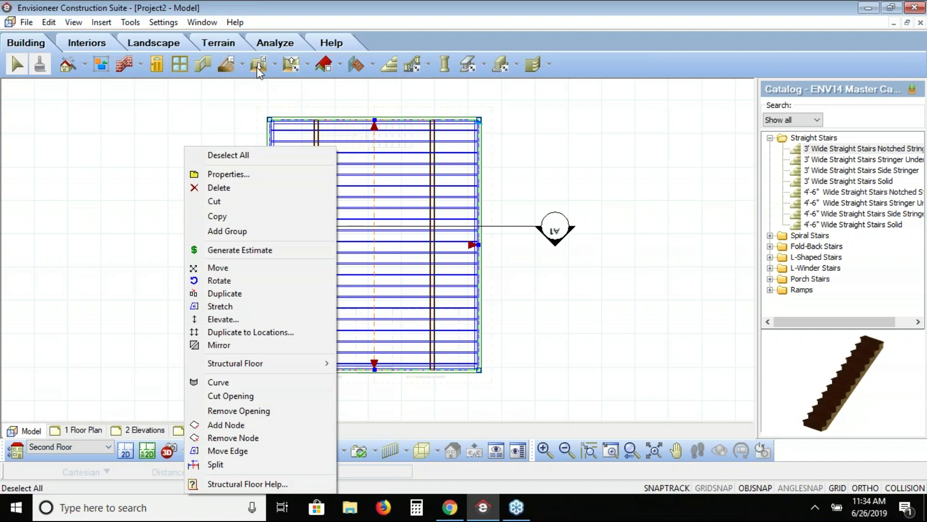
{"action": "left_click", "coordinate": [249, 396]}
{"action": "left_click", "coordinate": [611, 450]}
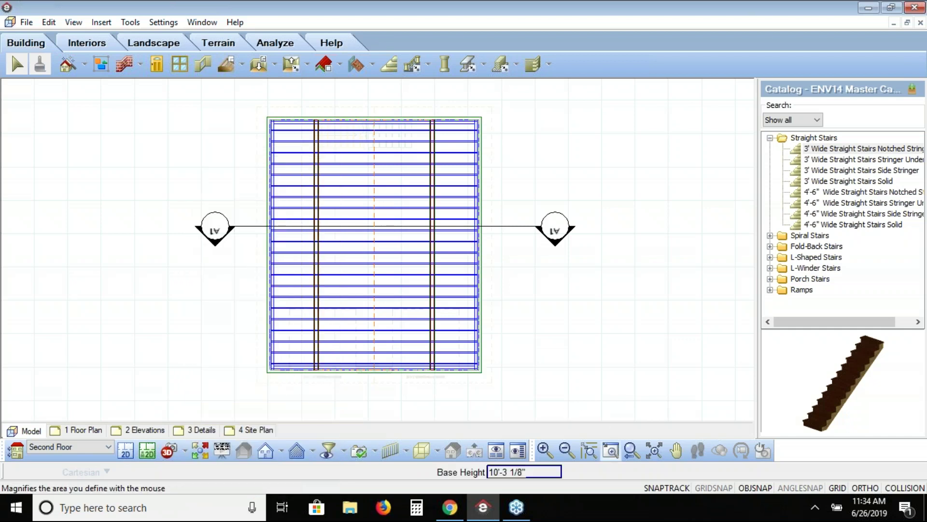
{"action": "left_click_drag", "start_coordinate": [467, 98], "coordinate": [243, 188]}
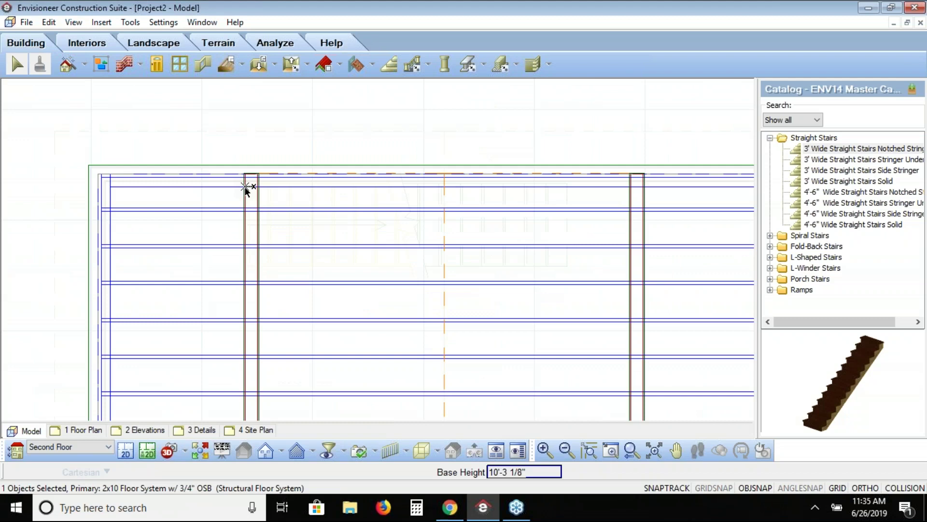
{"action": "left_click", "coordinate": [568, 266]}
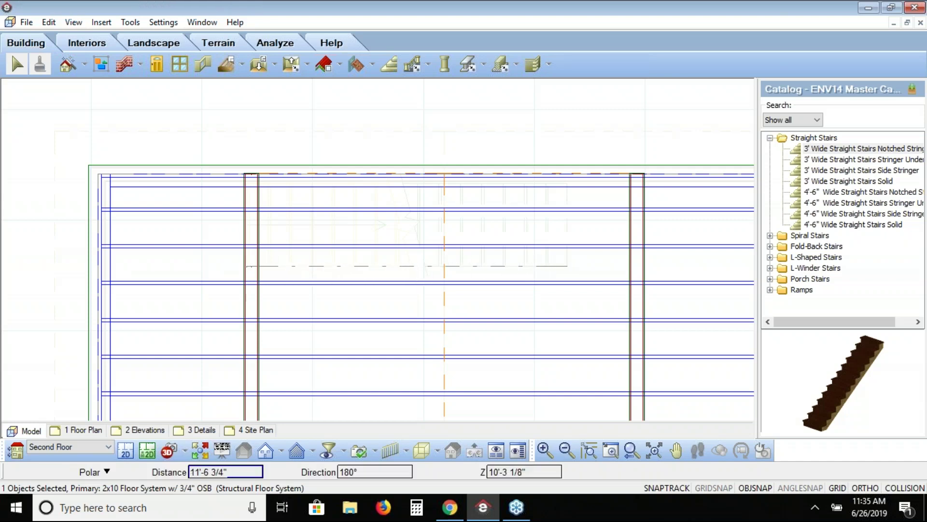
{"action": "left_click", "coordinate": [247, 266]}
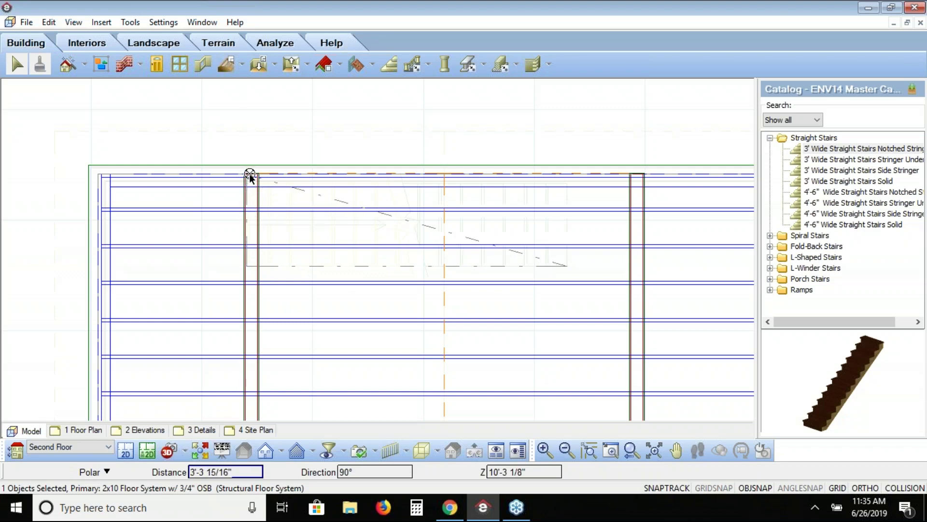
{"action": "left_click", "coordinate": [250, 175]}
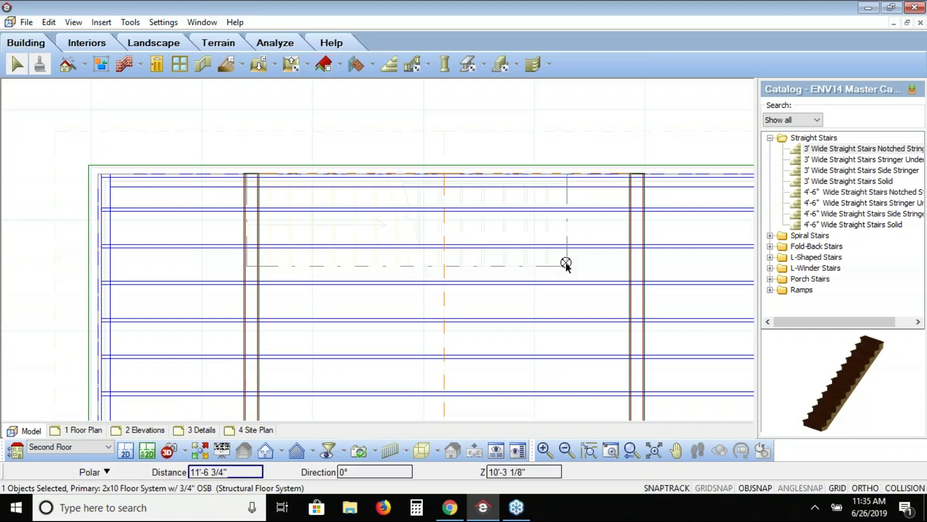
{"action": "left_click", "coordinate": [567, 178]}
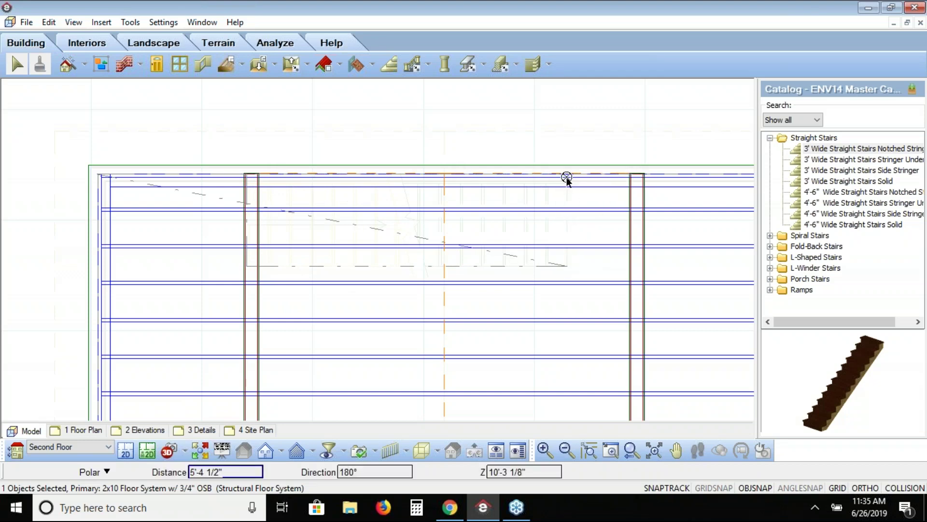
{"action": "left_click", "coordinate": [566, 267]}
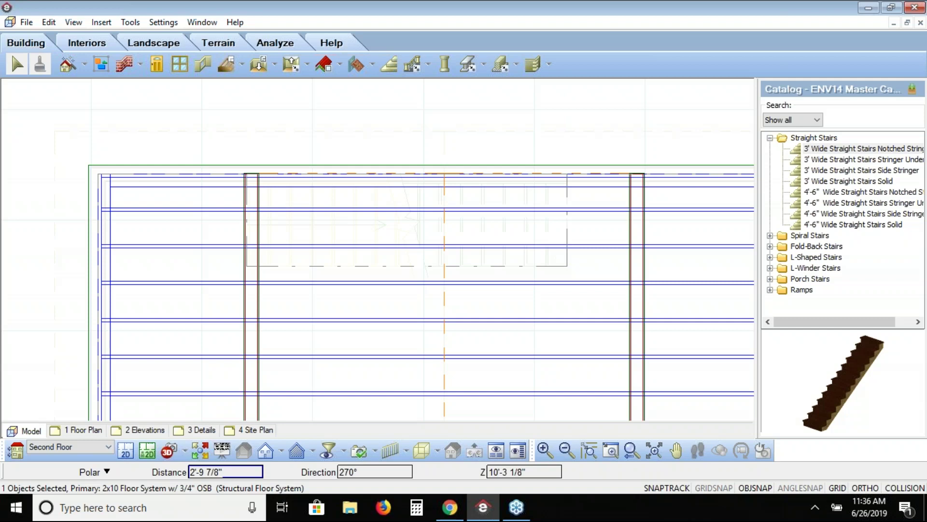
{"action": "right_click", "coordinate": [567, 253]}
{"action": "left_click", "coordinate": [585, 260]}
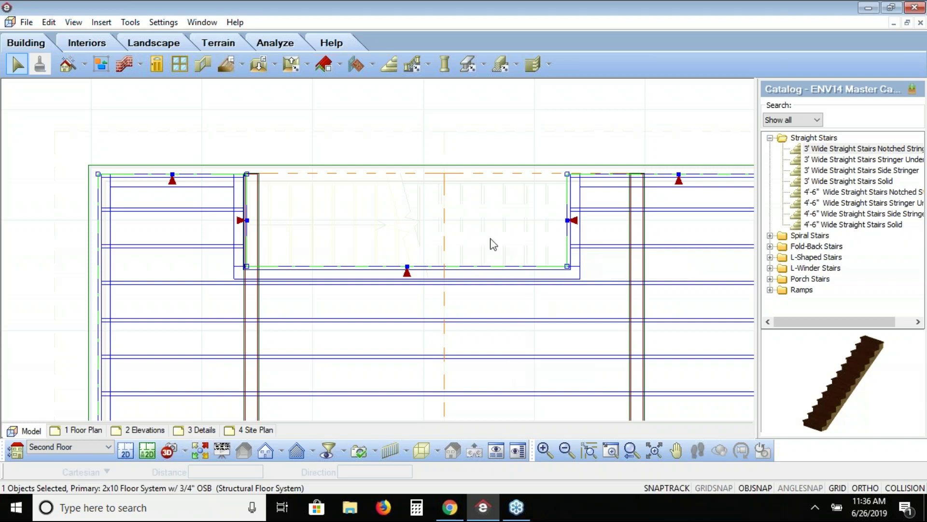
Draw a 2x6 Interior Wall along the stair opening's long inner edge, from the knee wall to the opening's far end.
{"action": "left_click", "coordinate": [122, 66]}
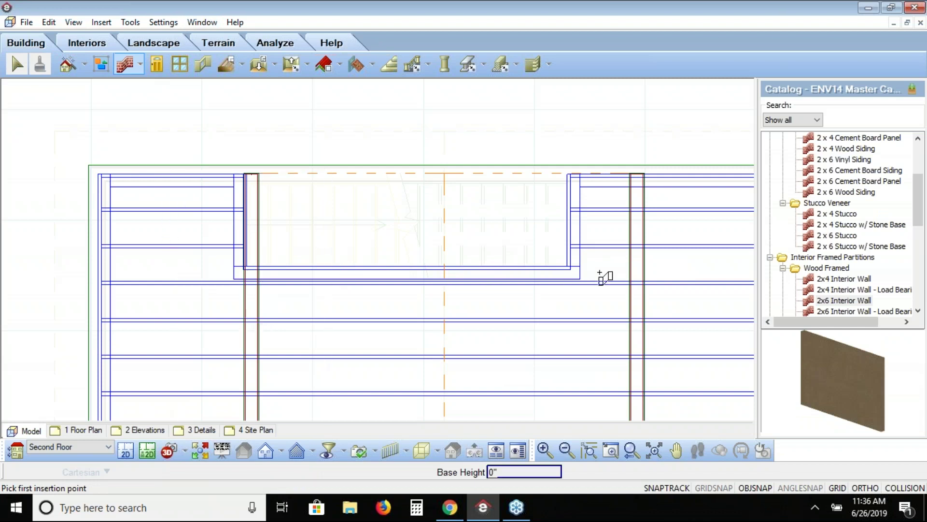
{"action": "left_click", "coordinate": [419, 69]}
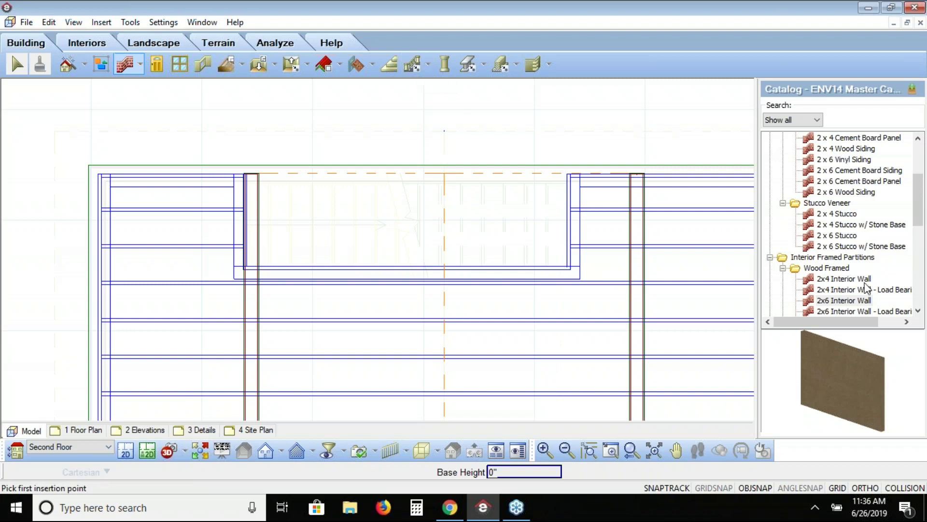
{"action": "left_click", "coordinate": [844, 300]}
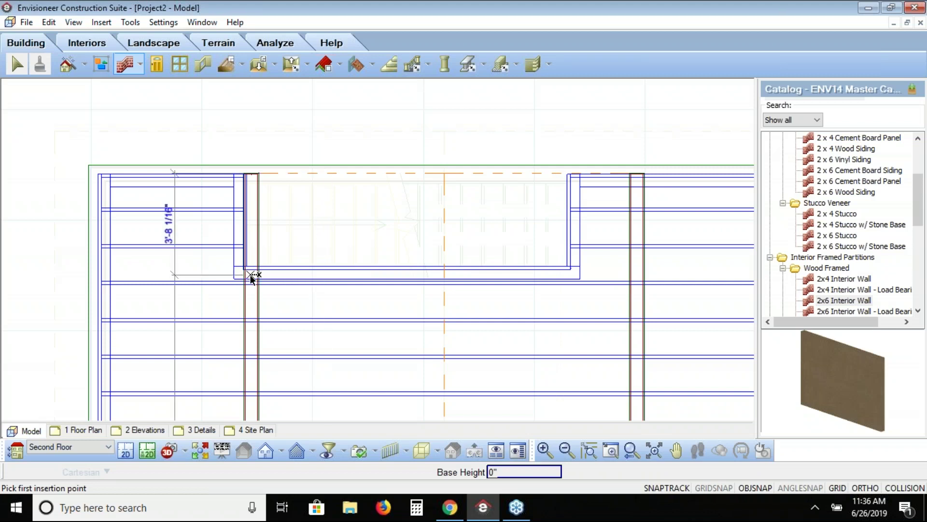
{"action": "left_click", "coordinate": [252, 278]}
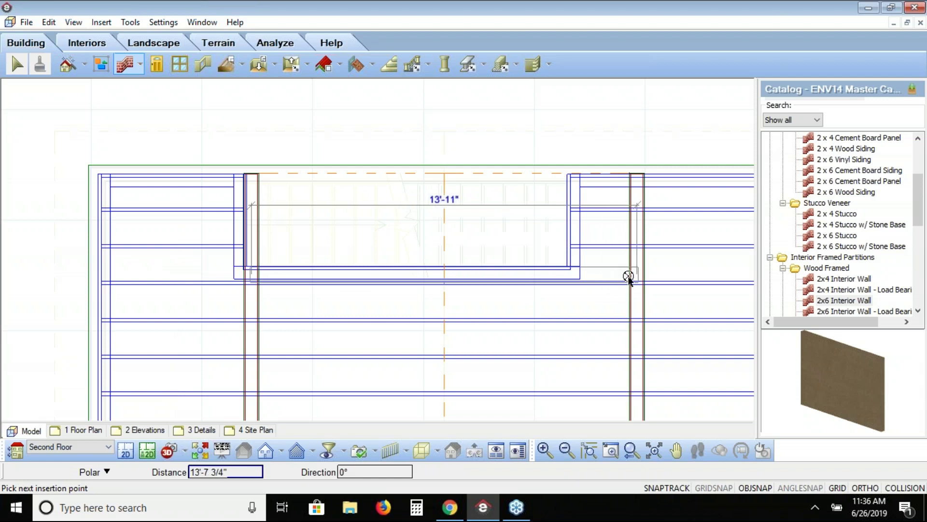
{"action": "left_click", "coordinate": [577, 276]}
{"action": "right_click", "coordinate": [549, 305]}
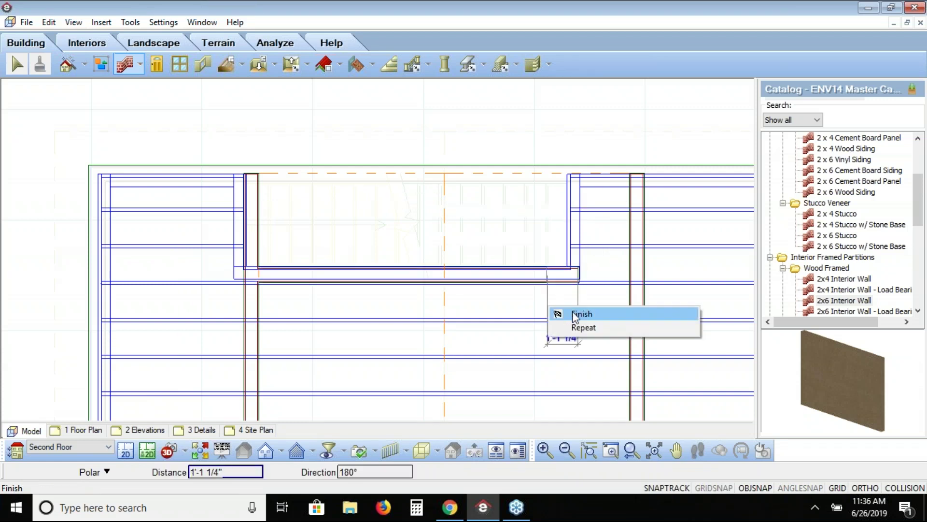
{"action": "left_click", "coordinate": [575, 314]}
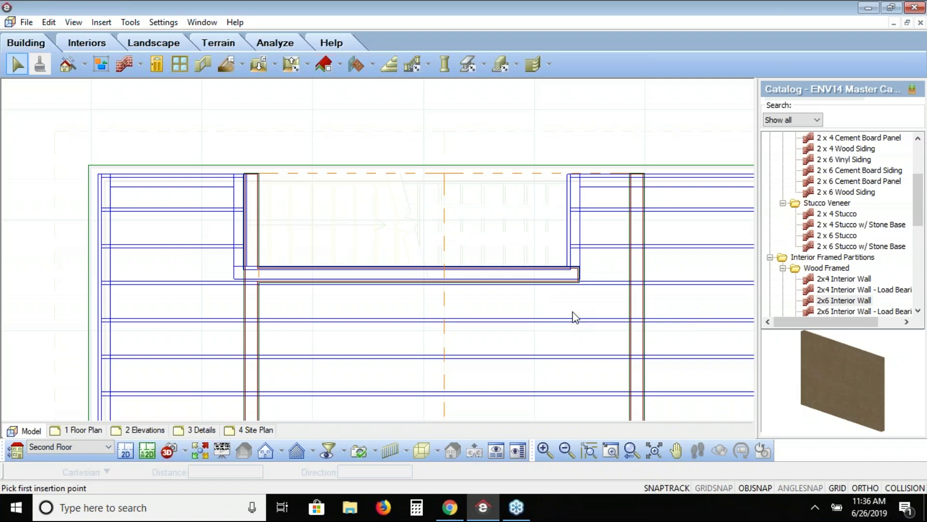
Open the second-floor interior camera view in 3D and turn around to face the new wall beside the stair opening.
{"action": "left_click", "coordinate": [184, 451]}
{"action": "left_click", "coordinate": [196, 435]}
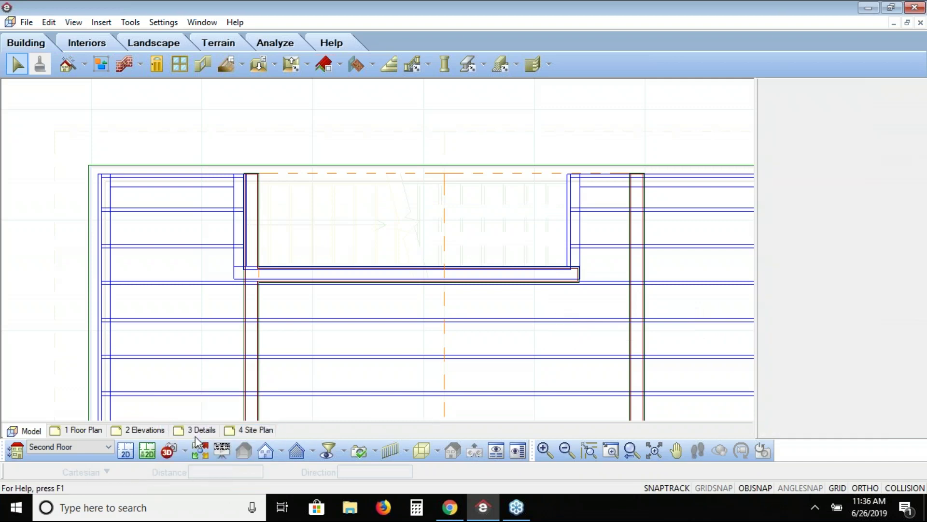
{"action": "left_click", "coordinate": [705, 457]}
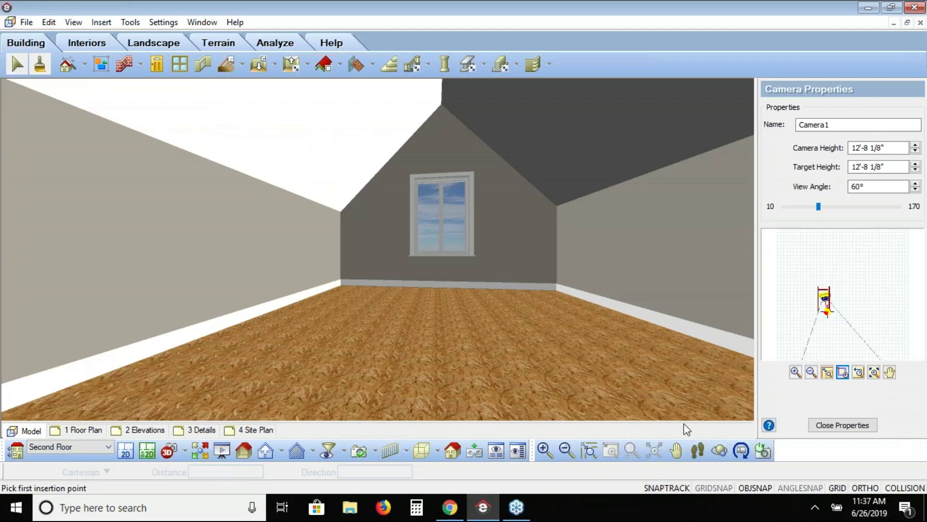
{"action": "left_click_drag", "start_coordinate": [677, 383], "coordinate": [251, 340]}
{"action": "right_click", "coordinate": [159, 245]}
{"action": "left_click", "coordinate": [188, 250]}
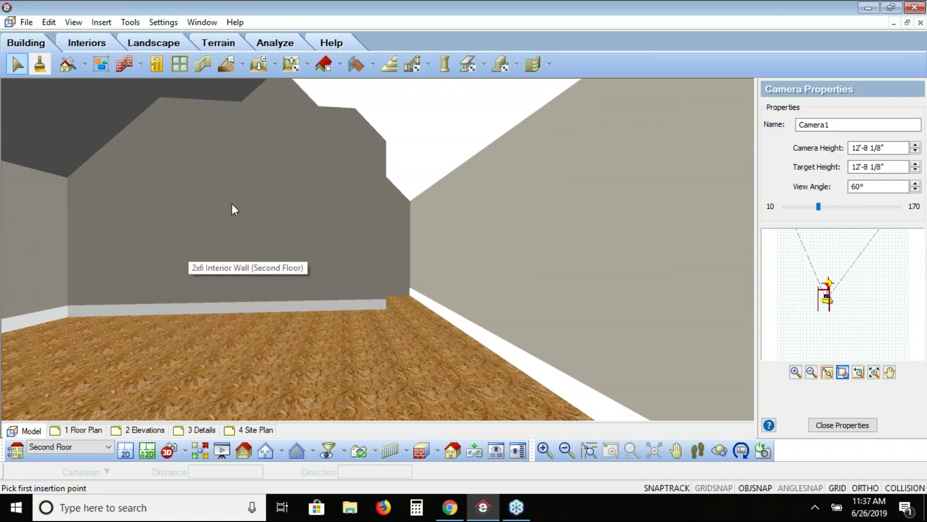
Set the wall height of the 2x6 interior wall beside the stair opening to 4'.
{"action": "left_click", "coordinate": [225, 229]}
{"action": "right_click", "coordinate": [225, 229]}
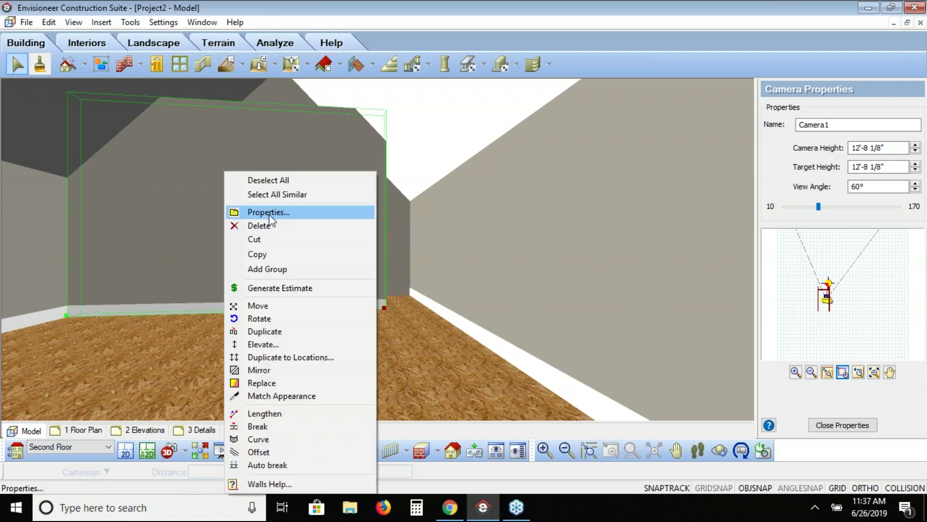
{"action": "left_click", "coordinate": [270, 212]}
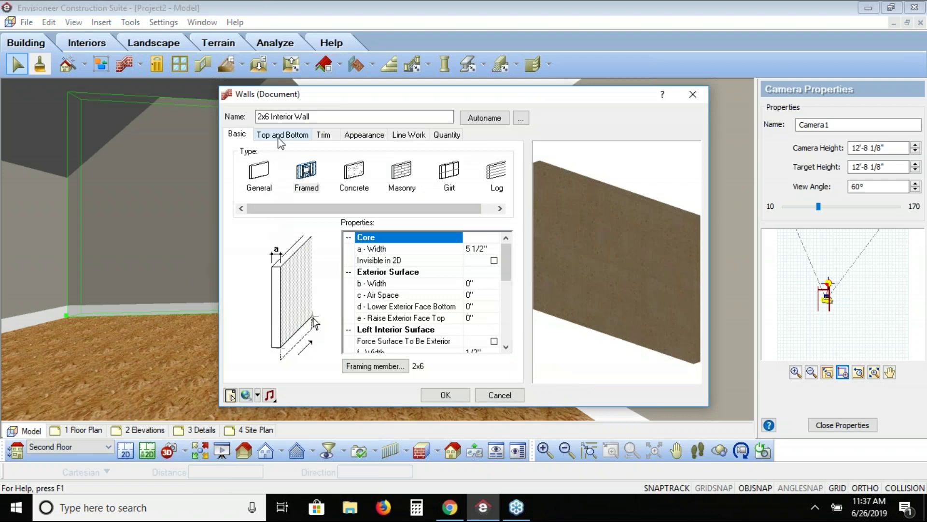
{"action": "left_click", "coordinate": [281, 135]}
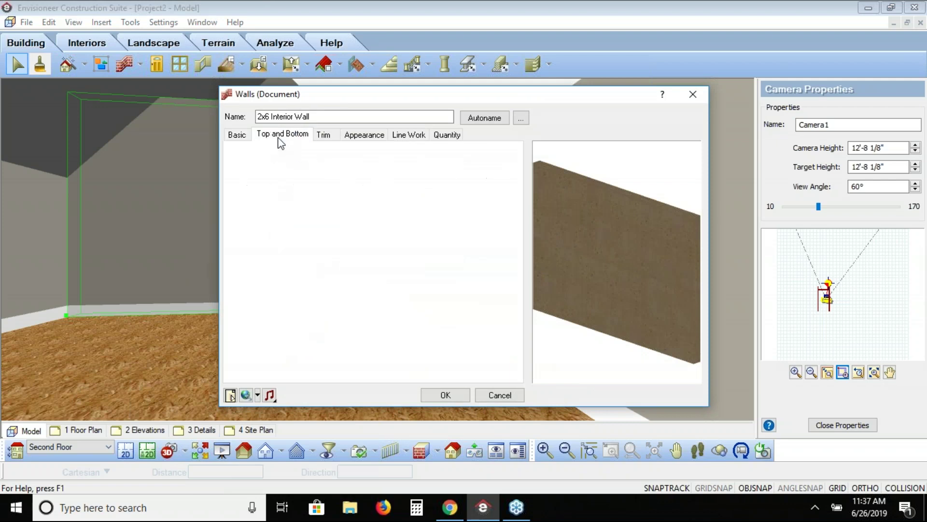
{"action": "left_click_drag", "start_coordinate": [493, 197], "coordinate": [441, 196]}
{"action": "type", "text": "4'"}
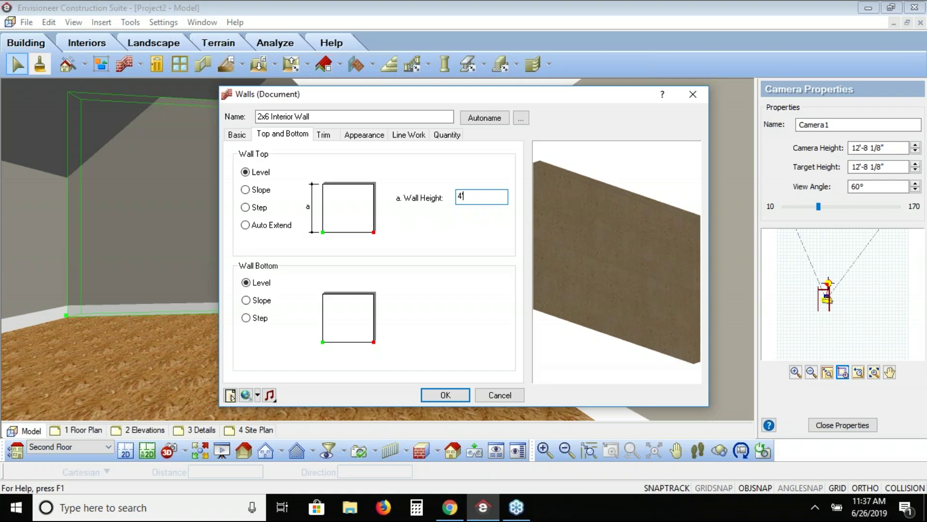
{"action": "left_click", "coordinate": [454, 396]}
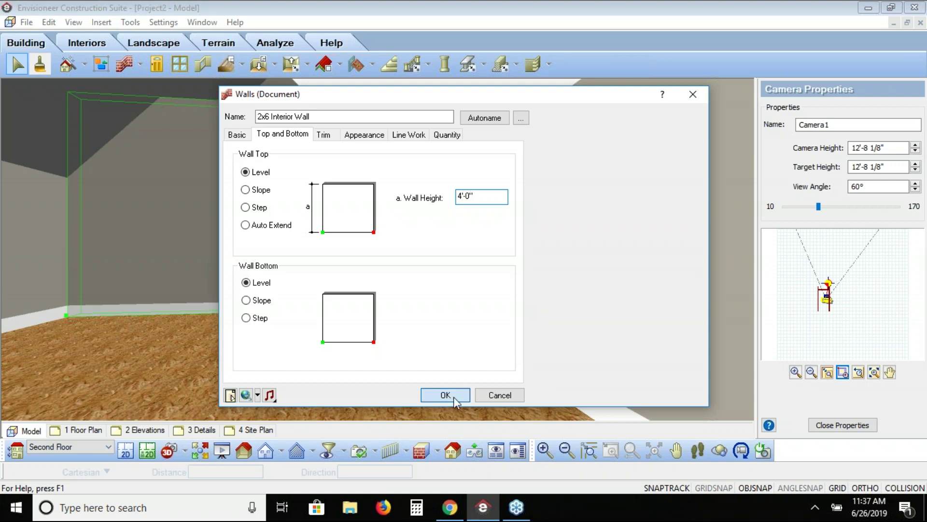
Walk and tilt the second-floor interior camera around the guard wall to examine its height and end beside the stair opening.
{"action": "left_click", "coordinate": [697, 451]}
{"action": "left_click_drag", "start_coordinate": [248, 342], "coordinate": [145, 277]}
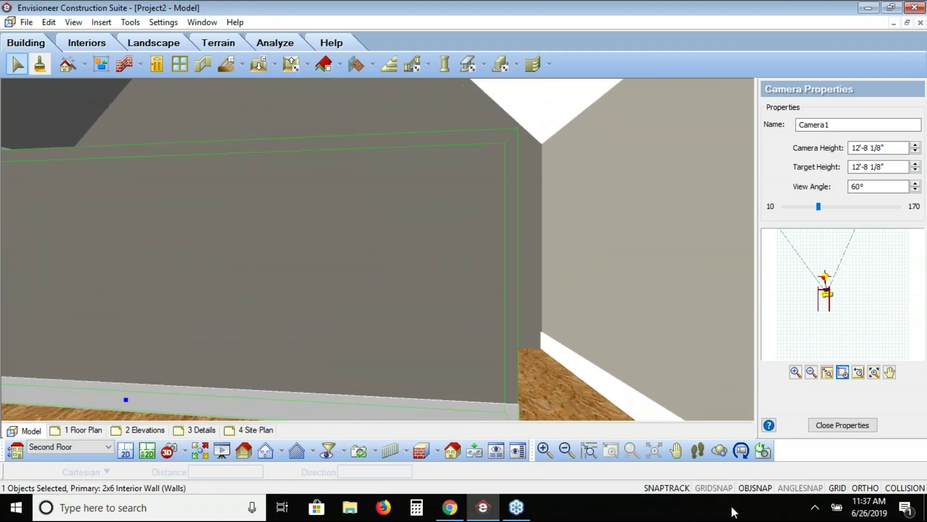
{"action": "left_click", "coordinate": [676, 450]}
{"action": "left_click_drag", "start_coordinate": [231, 217], "coordinate": [253, 313]}
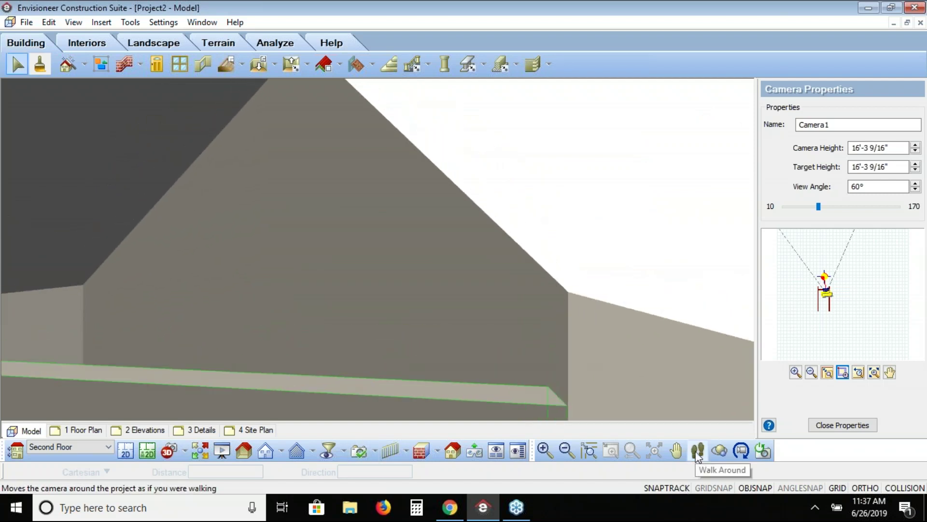
{"action": "left_click", "coordinate": [698, 450]}
{"action": "left_click_drag", "start_coordinate": [412, 403], "coordinate": [412, 378]}
{"action": "left_click", "coordinate": [741, 450]}
{"action": "left_click_drag", "start_coordinate": [464, 325], "coordinate": [462, 370]}
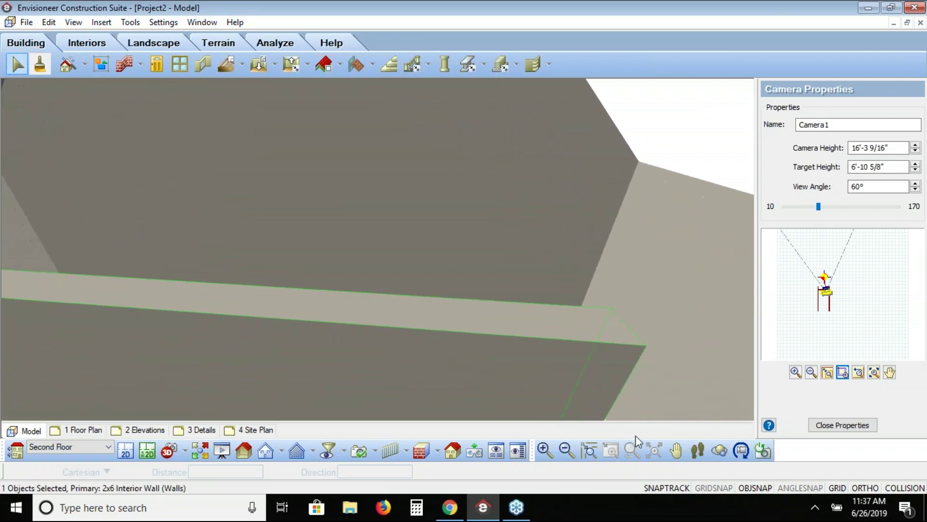
{"action": "left_click", "coordinate": [703, 456]}
{"action": "left_click_drag", "start_coordinate": [382, 341], "coordinate": [366, 353]}
{"action": "left_click", "coordinate": [741, 450]}
{"action": "left_click", "coordinate": [698, 450]}
{"action": "left_click_drag", "start_coordinate": [599, 407], "coordinate": [512, 419]}
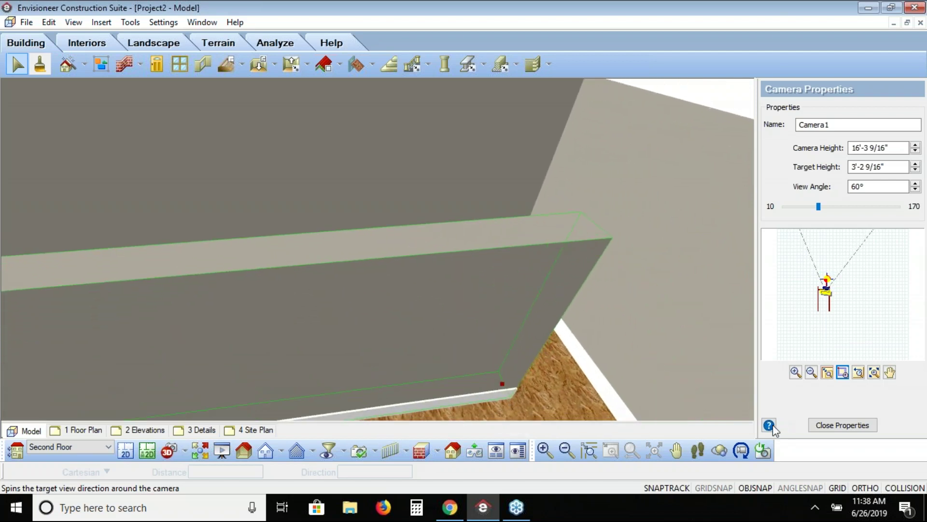
Turn the interior camera around to view the second-floor room towards the gable end with the window.
{"action": "left_click", "coordinate": [730, 447]}
{"action": "left_click_drag", "start_coordinate": [497, 352], "coordinate": [464, 312]}
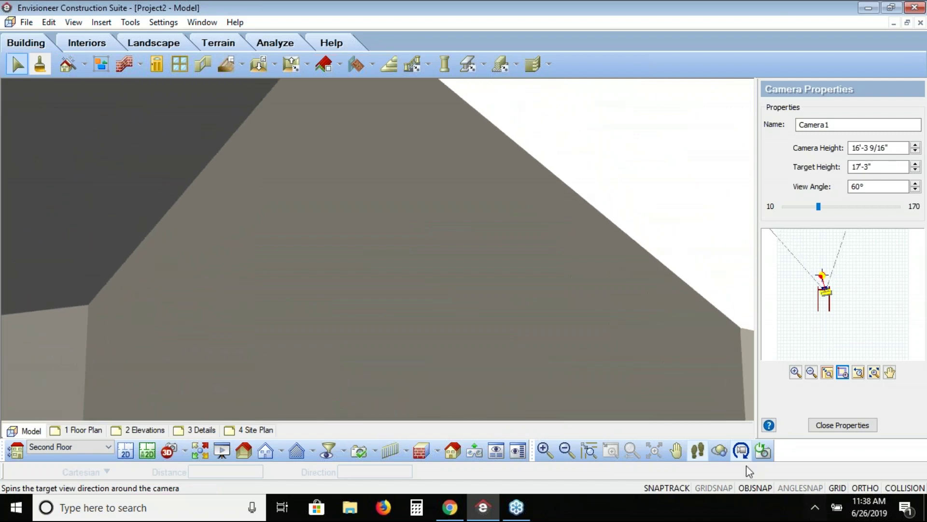
{"action": "left_click", "coordinate": [740, 451]}
{"action": "left_click_drag", "start_coordinate": [492, 294], "coordinate": [265, 373]}
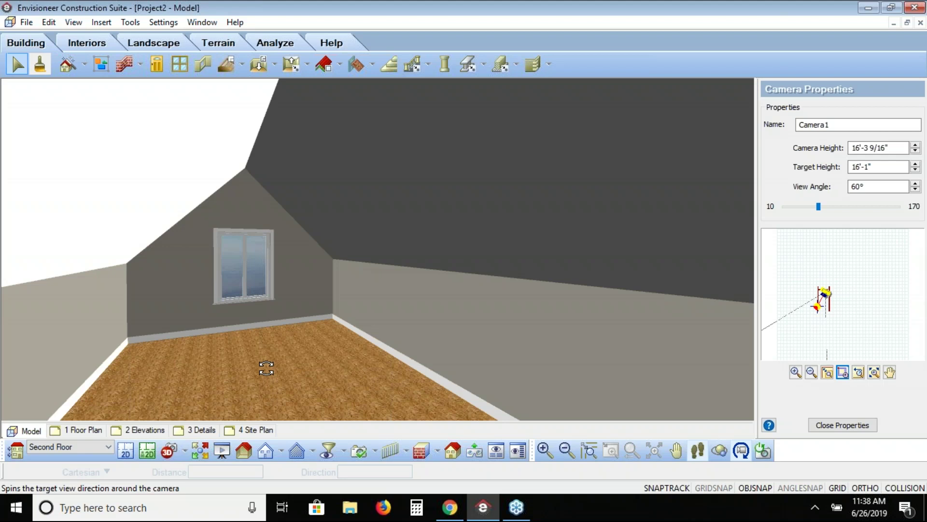
Return to the 2D plan, fit the whole building in view and make Ground Floor the current location.
{"action": "left_click", "coordinate": [126, 450]}
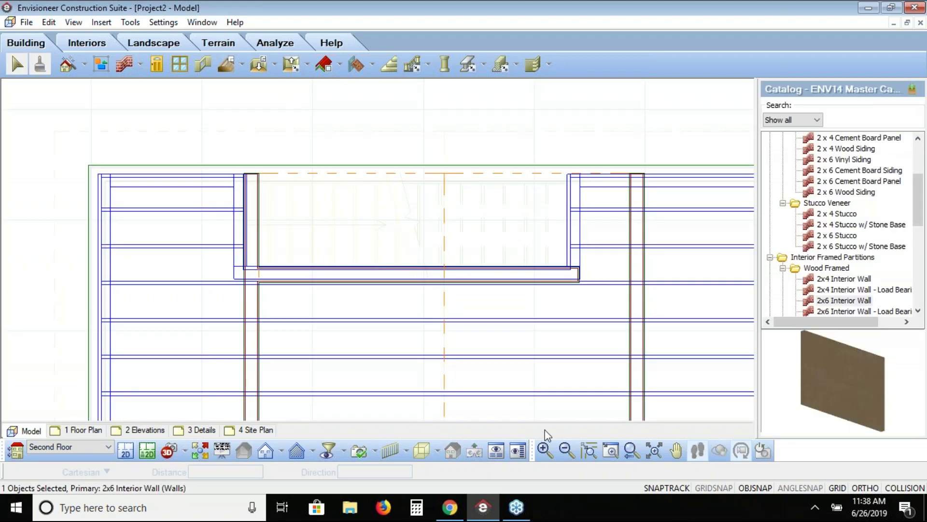
{"action": "left_click", "coordinate": [632, 454]}
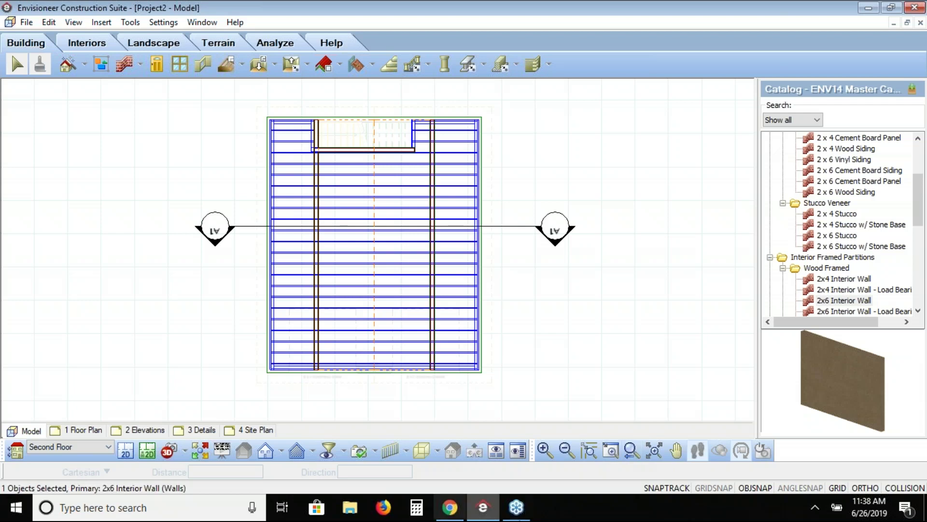
{"action": "left_click", "coordinate": [108, 446]}
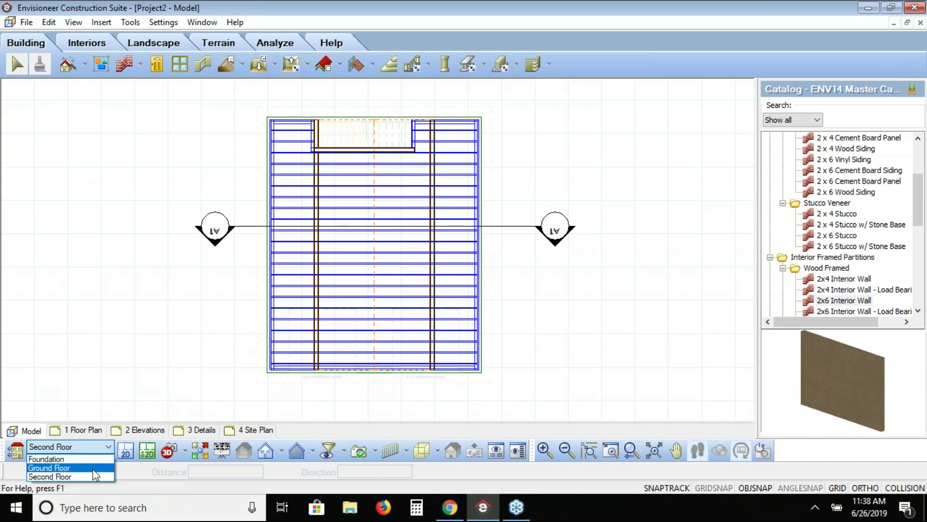
{"action": "left_click", "coordinate": [49, 467]}
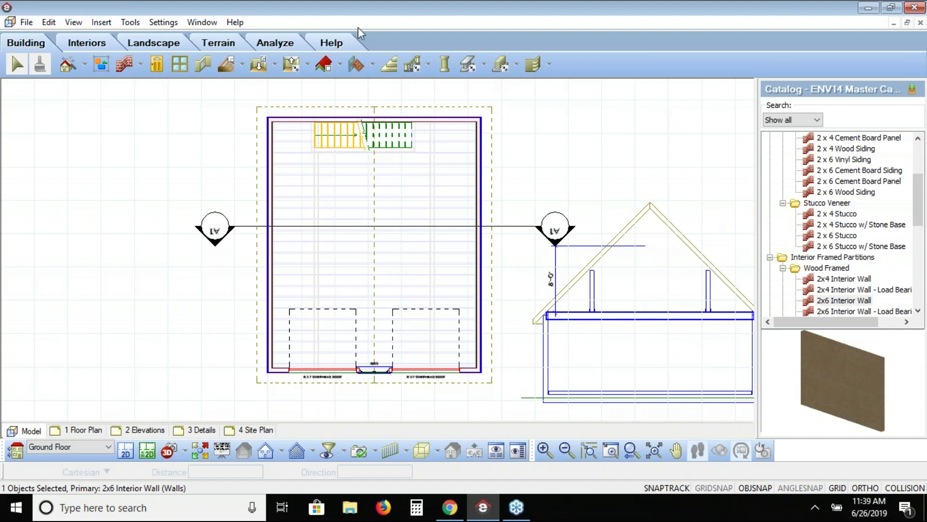
Review the floor levels, ceiling heights and wall heights of the Foundation, Ground Floor and Second Floor building locations.
{"action": "left_click", "coordinate": [25, 24]}
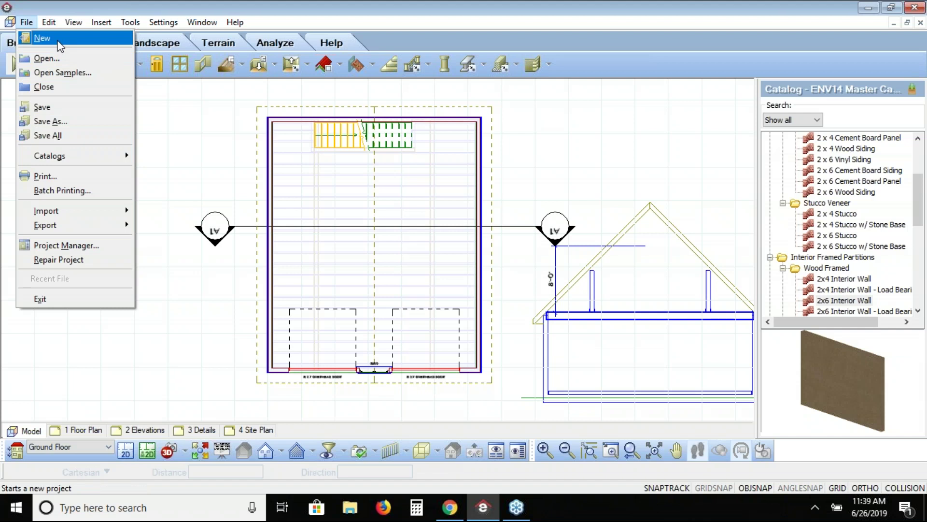
{"action": "left_click", "coordinate": [524, 173]}
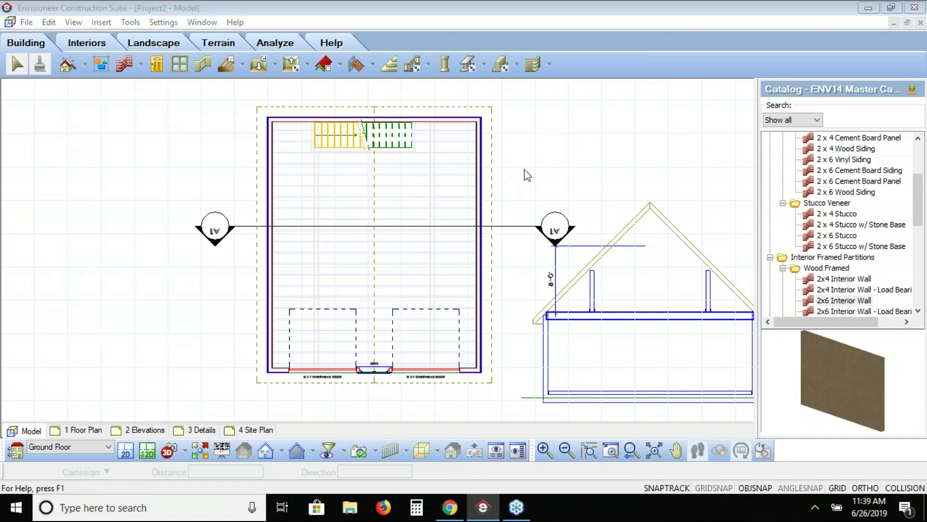
{"action": "left_click", "coordinate": [163, 22]}
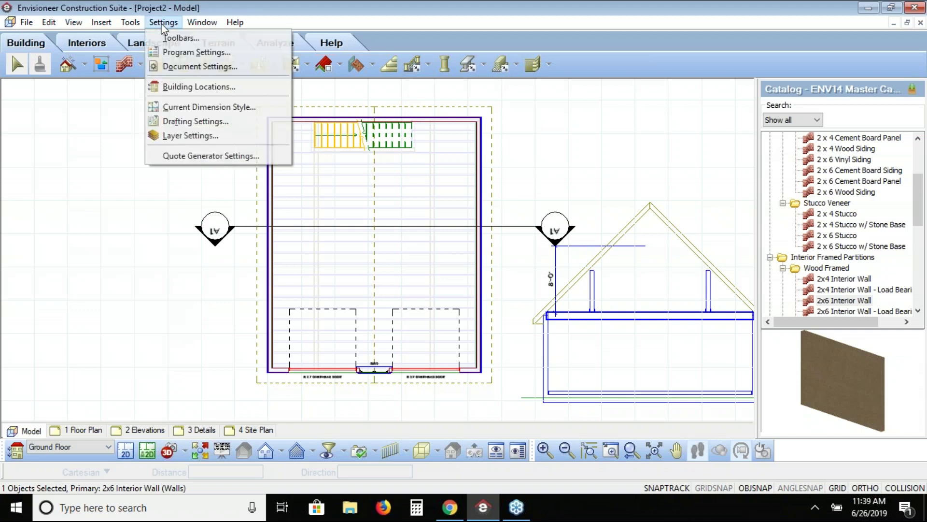
{"action": "left_click", "coordinate": [190, 87]}
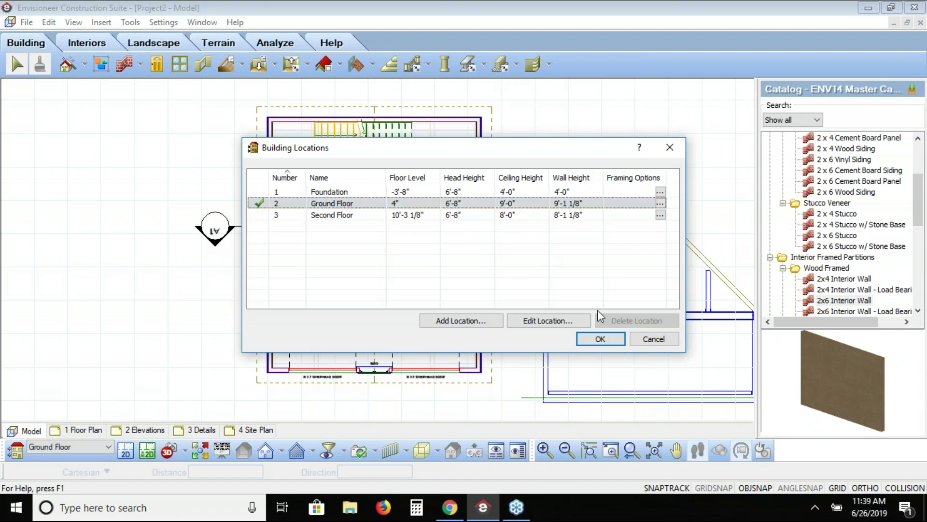
{"action": "left_click", "coordinate": [615, 342]}
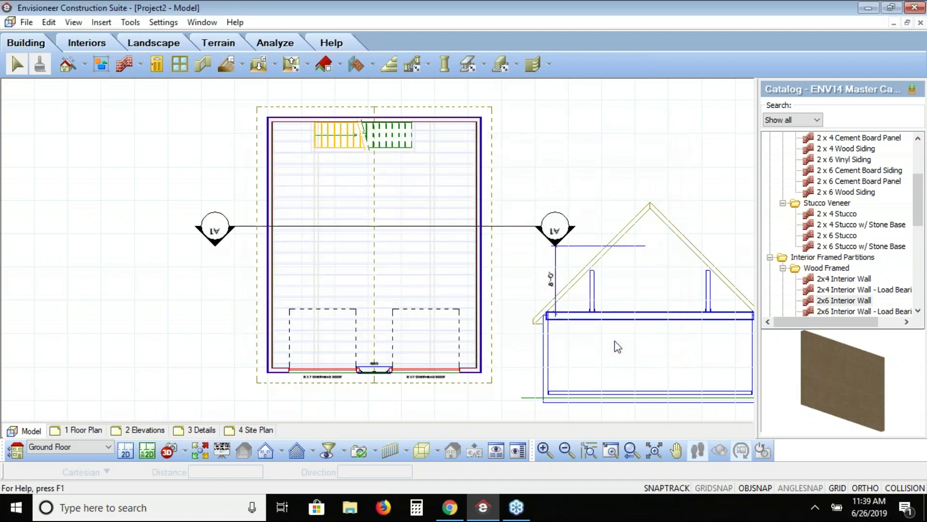
{"action": "left_click", "coordinate": [122, 69]}
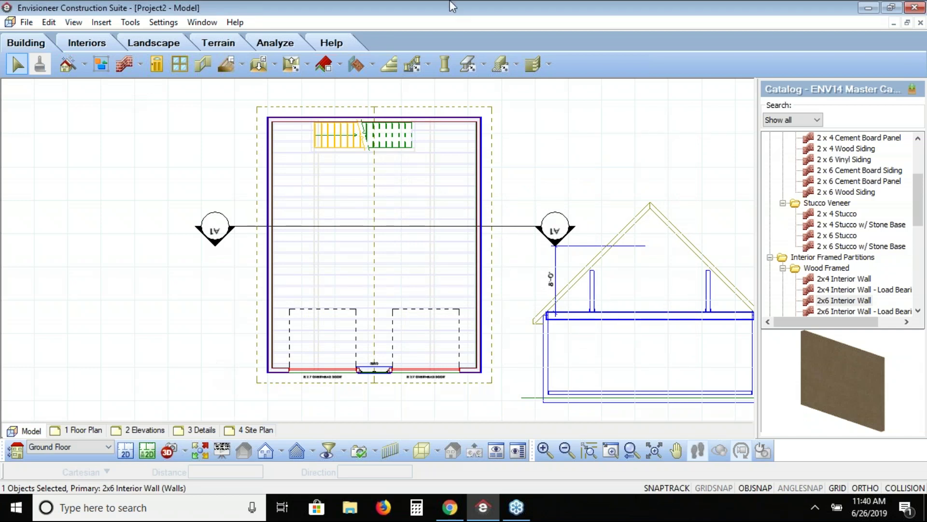
{"action": "left_click", "coordinate": [328, 70]}
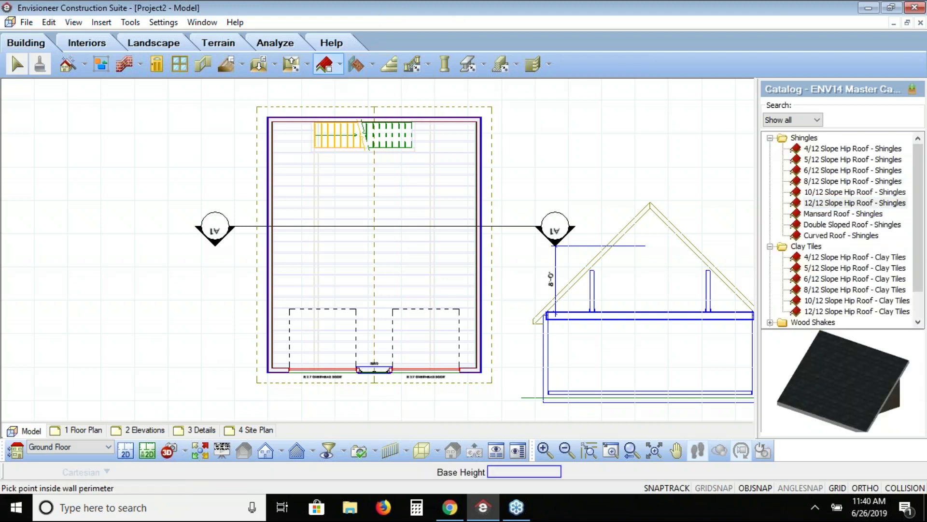
{"action": "left_click", "coordinate": [856, 205]}
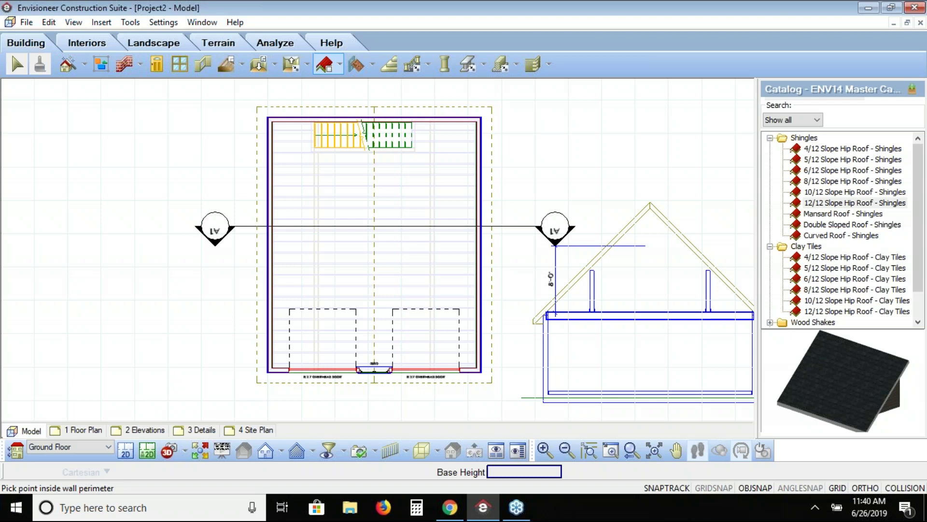
{"action": "right_click", "coordinate": [36, 180]}
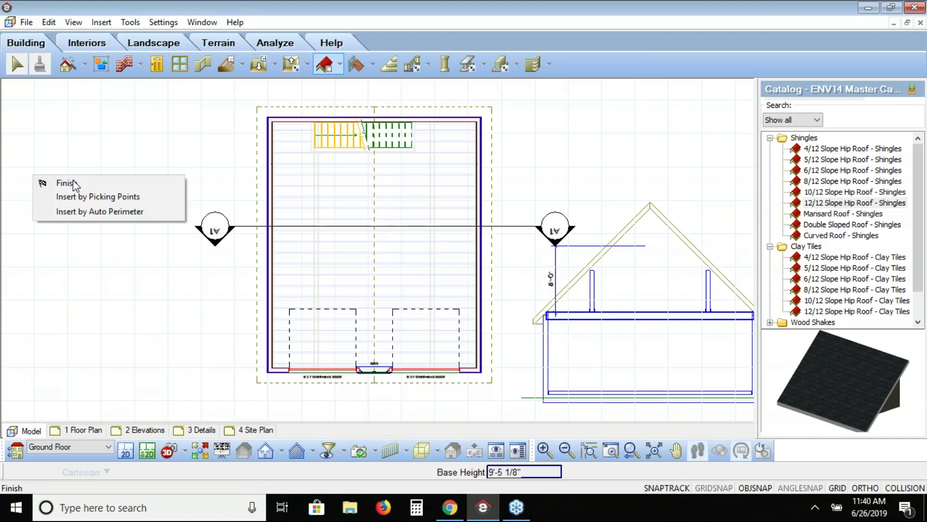
{"action": "left_click", "coordinate": [62, 190]}
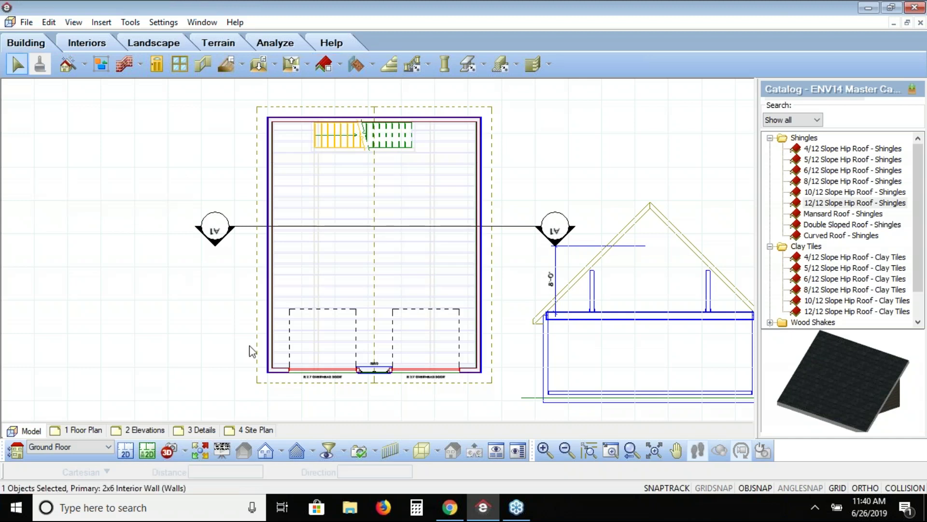
Select the garage roof to check its edges in plan, and switch the plan to the Second Floor.
{"action": "left_click", "coordinate": [385, 385]}
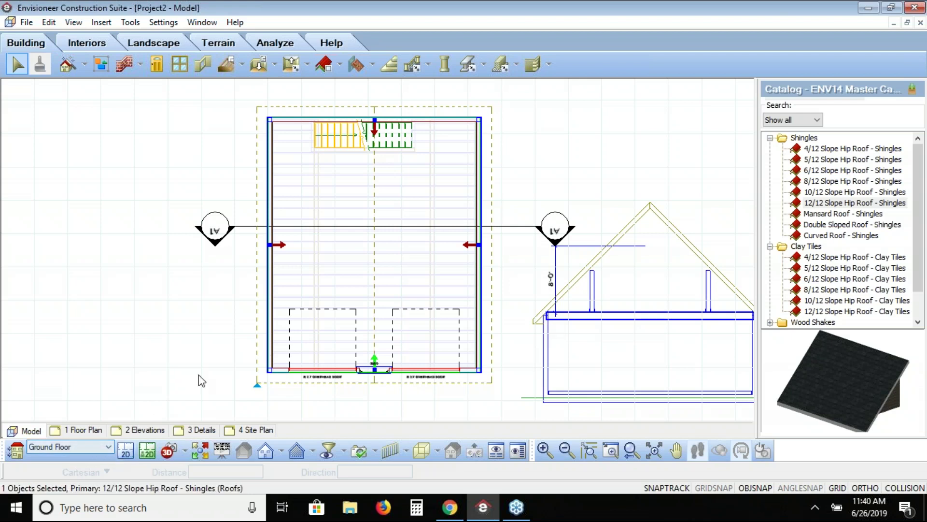
{"action": "left_click", "coordinate": [109, 447]}
{"action": "left_click", "coordinate": [98, 477]}
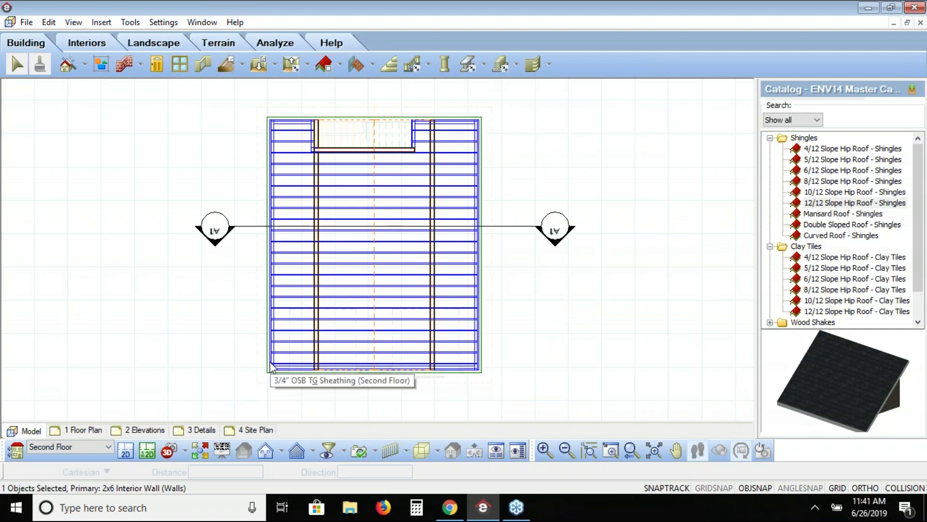
{"action": "left_click", "coordinate": [242, 65]}
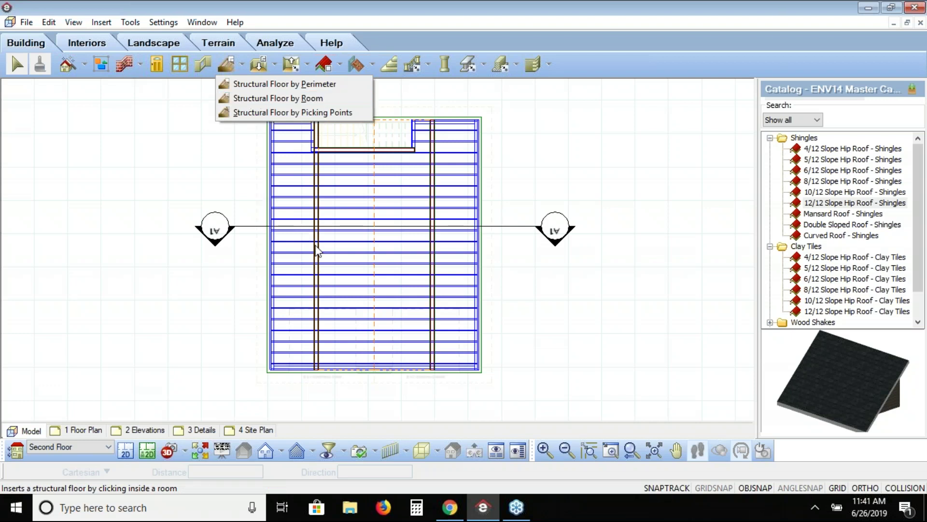
{"action": "left_click", "coordinate": [196, 169]}
Review the wall top and wall height settings of the 2x6 knee wall running from the stair opening to the front wall.
{"action": "left_click", "coordinate": [323, 197]}
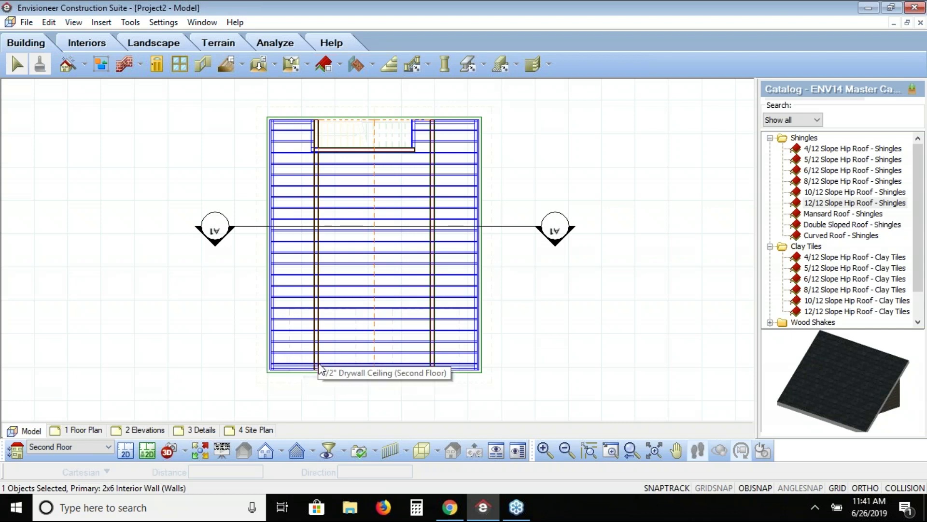
{"action": "right_click", "coordinate": [317, 256]}
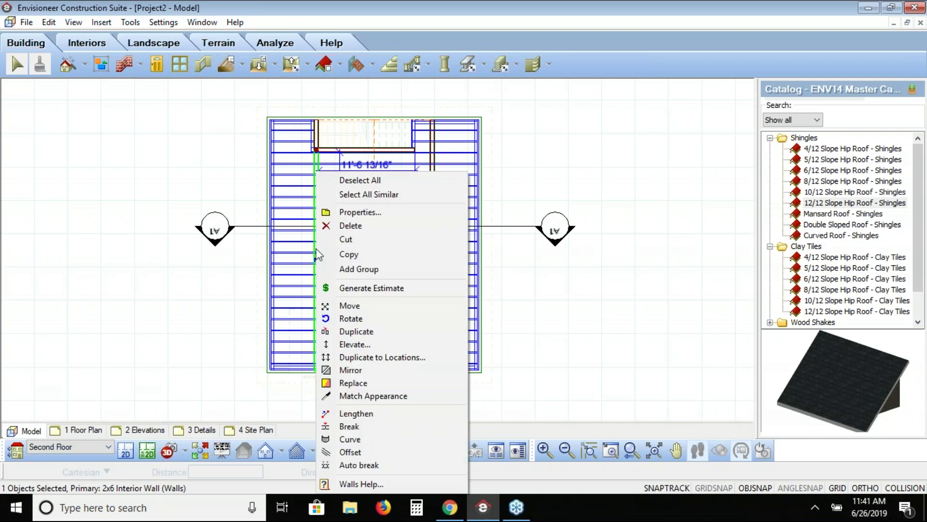
{"action": "left_click", "coordinate": [380, 213]}
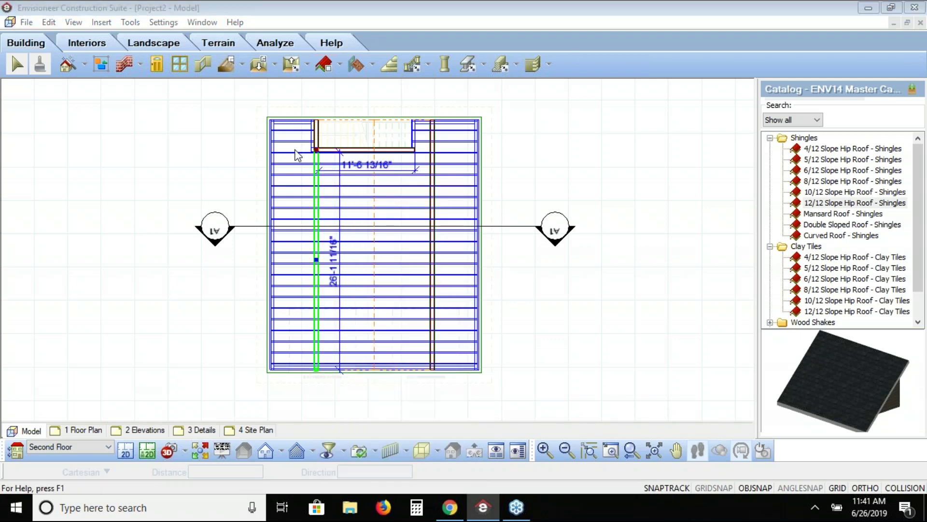
{"action": "left_click", "coordinate": [284, 135]}
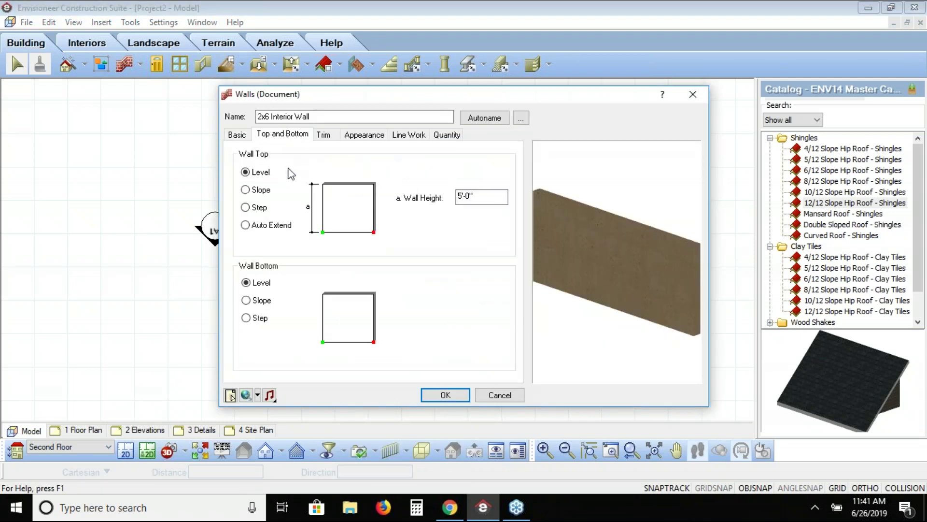
{"action": "left_click", "coordinate": [455, 395]}
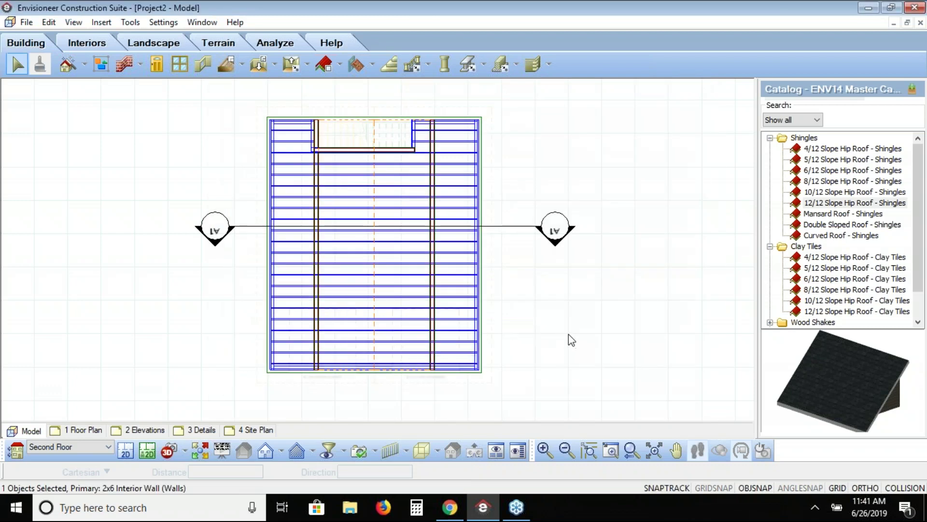
Switch to the Ground Floor and review the Auto Extend wall top settings of the front 2 x 6 Cement Board Siding wall.
{"action": "left_click", "coordinate": [107, 448]}
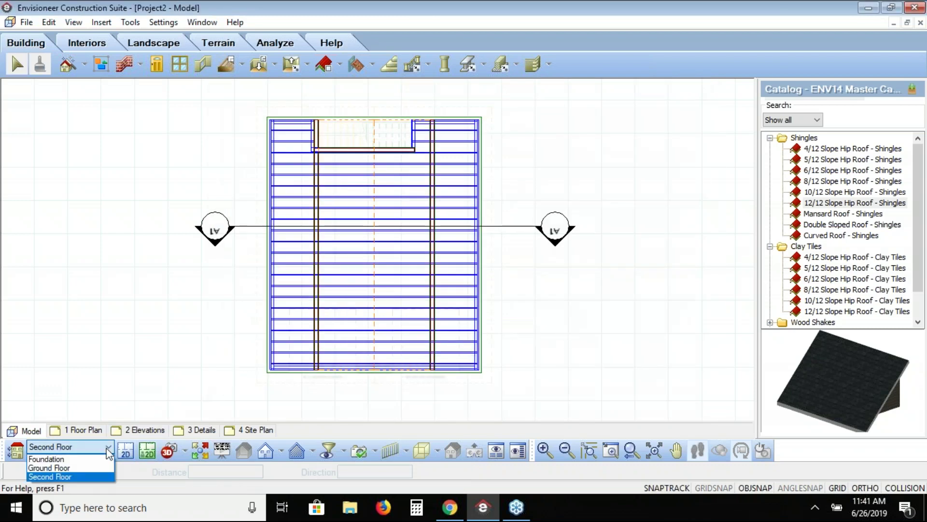
{"action": "left_click", "coordinate": [103, 467]}
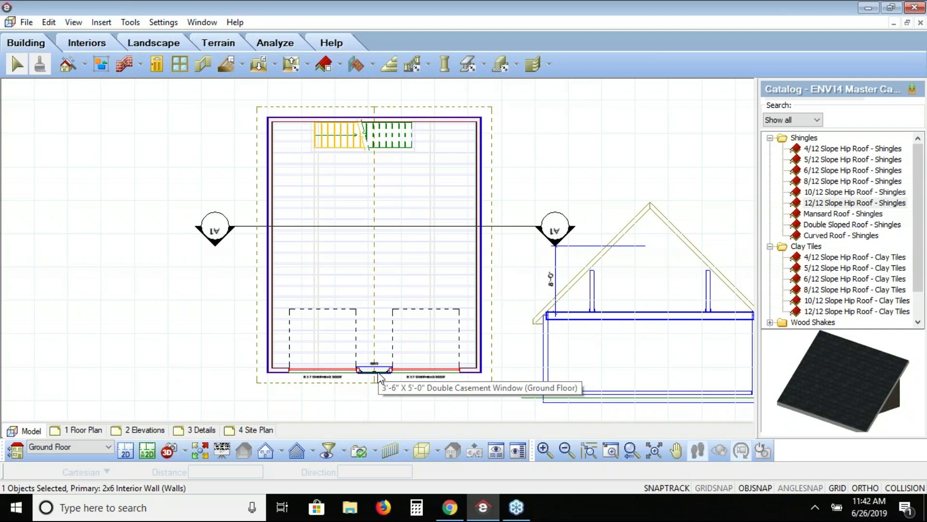
{"action": "left_click", "coordinate": [282, 370]}
{"action": "right_click", "coordinate": [283, 370]}
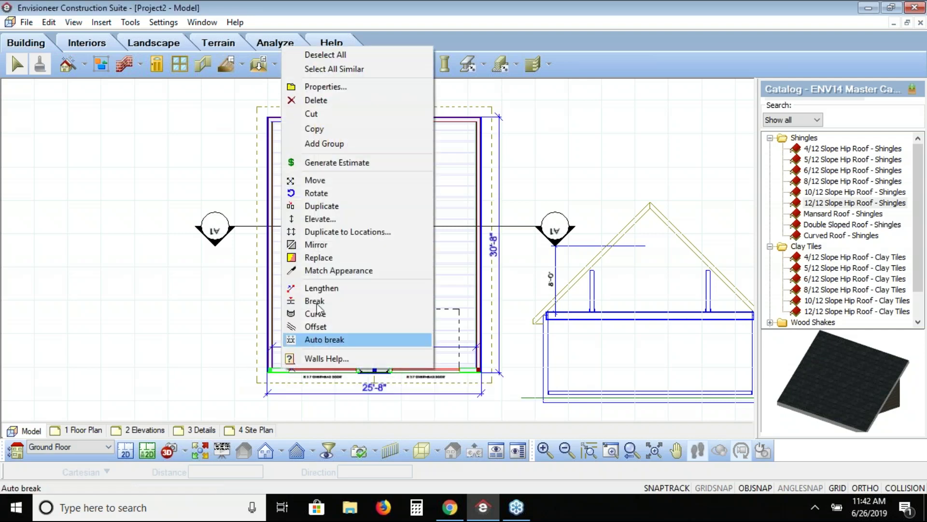
{"action": "left_click", "coordinate": [330, 87]}
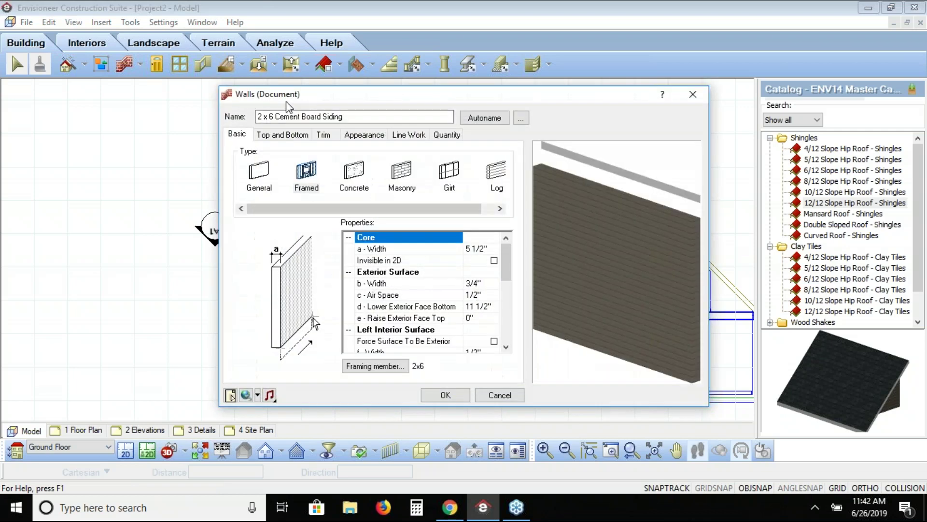
{"action": "left_click", "coordinate": [288, 137]}
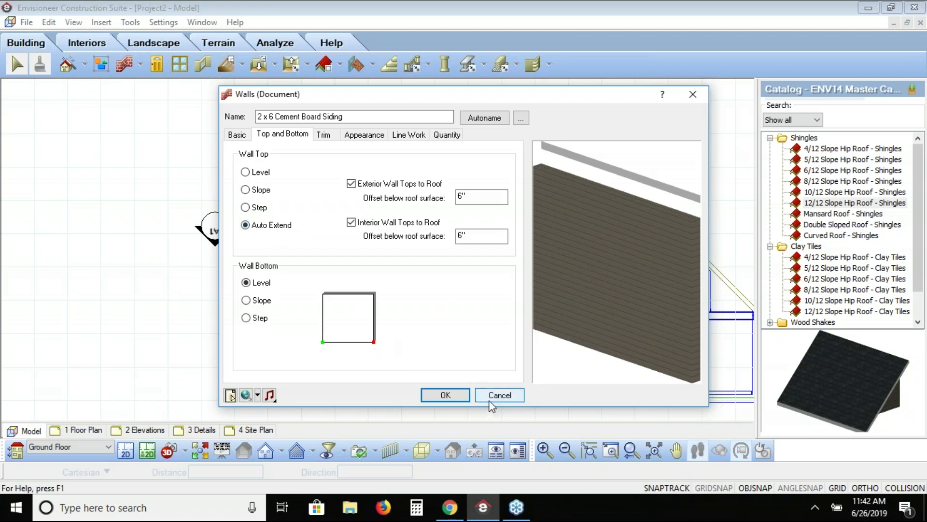
{"action": "left_click", "coordinate": [454, 395]}
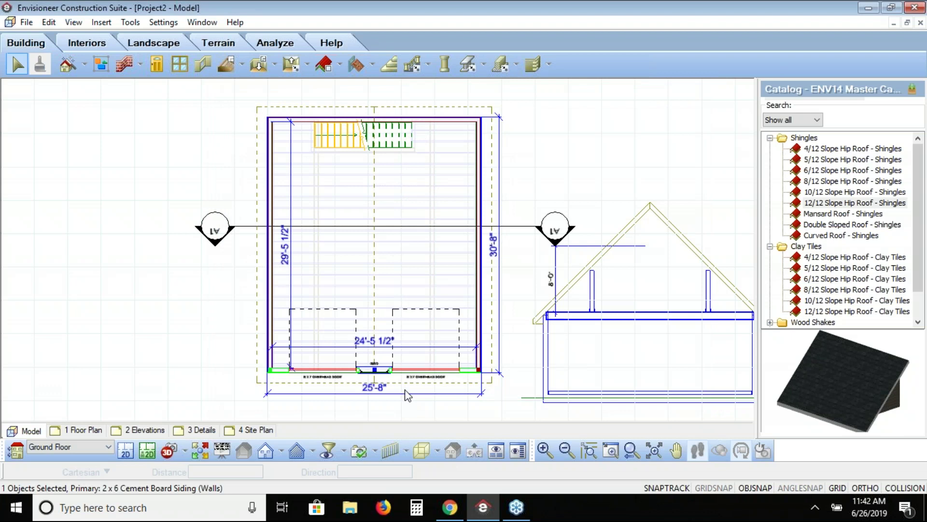
{"action": "left_click", "coordinate": [221, 325]}
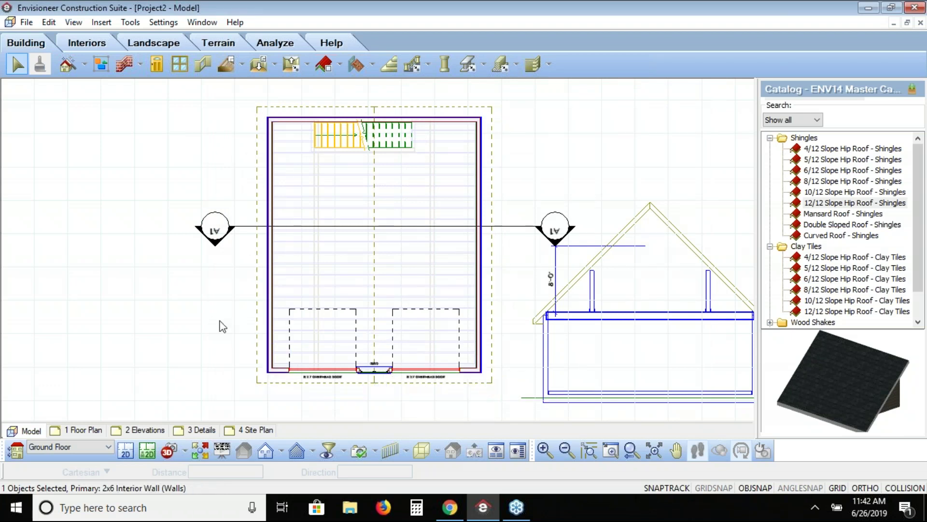
Insert a 3'-6" X 5'-0" Double Casement Window with a 17'-0" head height in the rear wall above the stairs.
{"action": "left_click", "coordinate": [180, 64]}
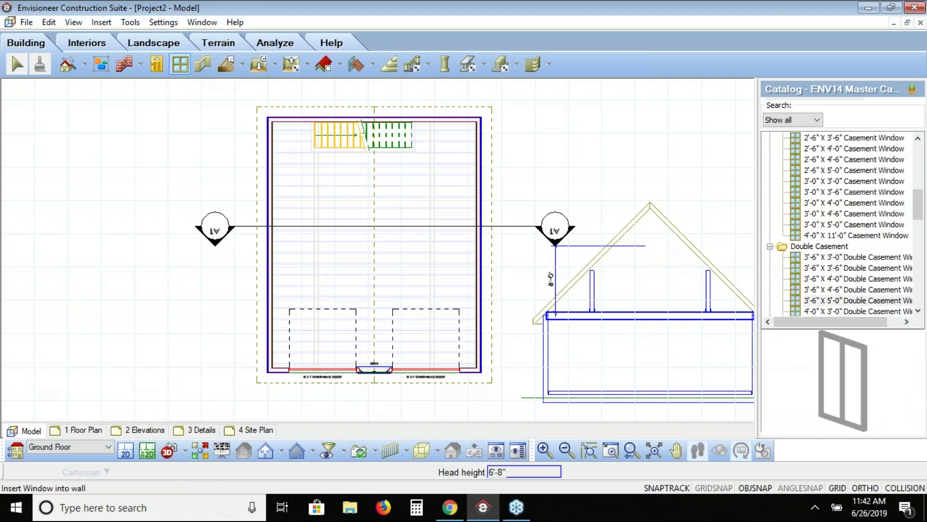
{"action": "left_click", "coordinate": [827, 301]}
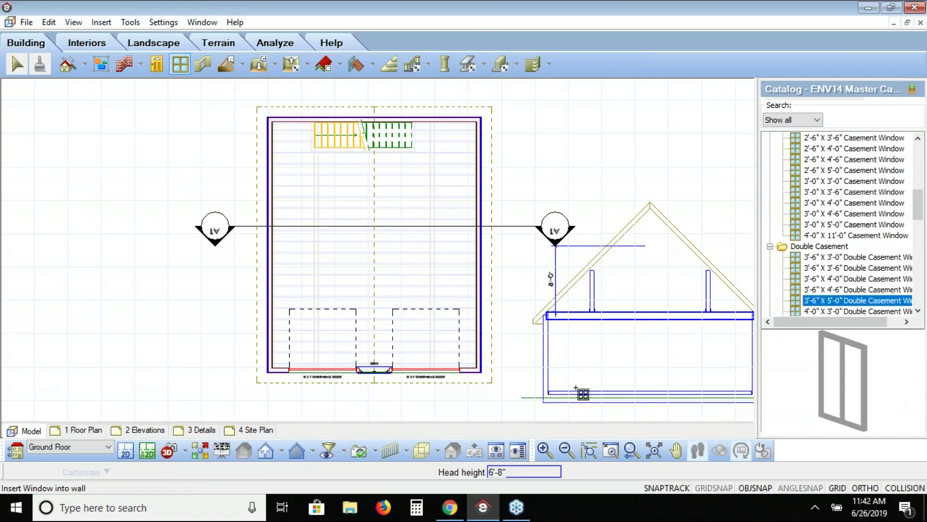
{"action": "left_click", "coordinate": [513, 473]}
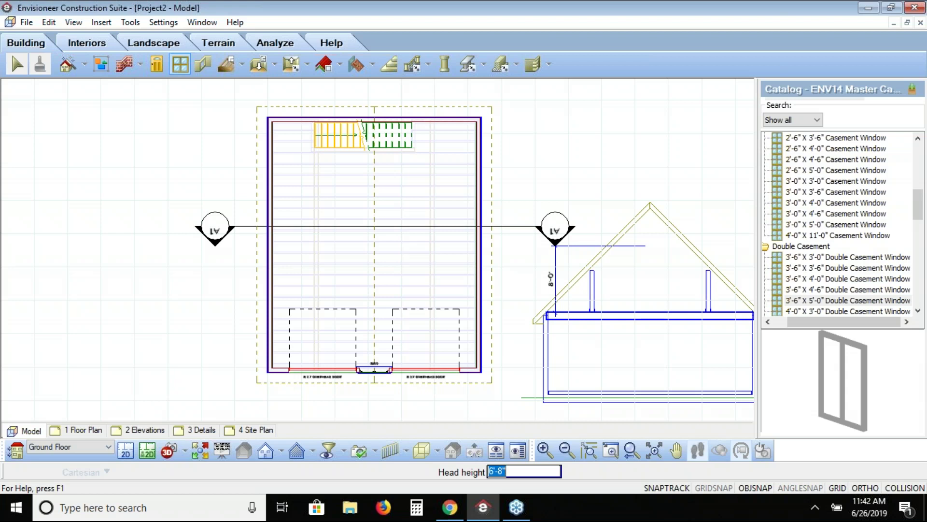
{"action": "type", "text": "17'"}
{"action": "key", "text": "Return"}
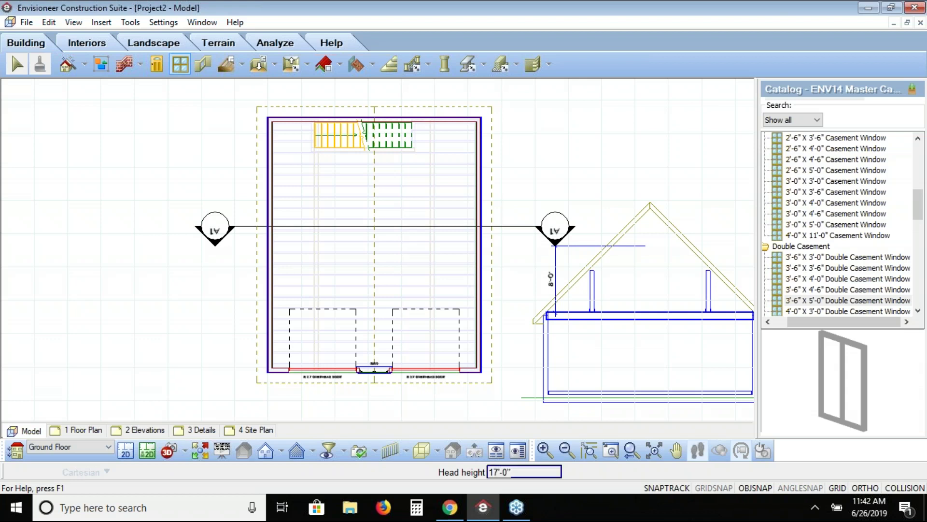
{"action": "left_click", "coordinate": [382, 126]}
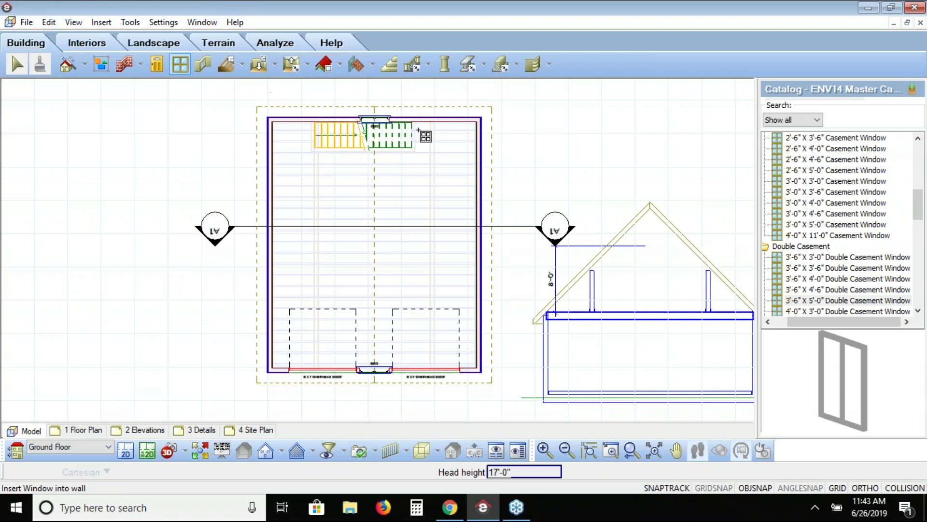
{"action": "right_click", "coordinate": [551, 142]}
{"action": "left_click", "coordinate": [584, 149]}
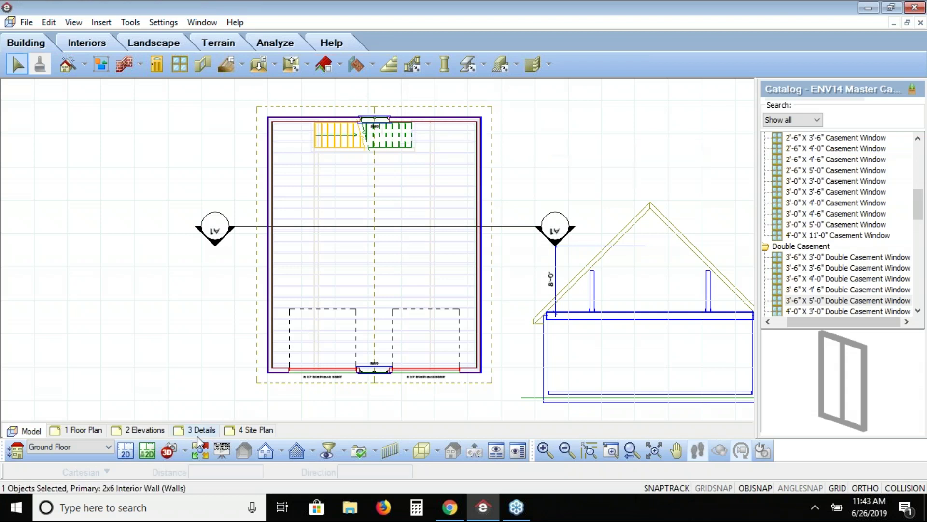
View the garage in 3D from the rear and front to check both gable windows, and return to the 2D plan.
{"action": "left_click", "coordinate": [199, 451]}
{"action": "left_click", "coordinate": [487, 229]}
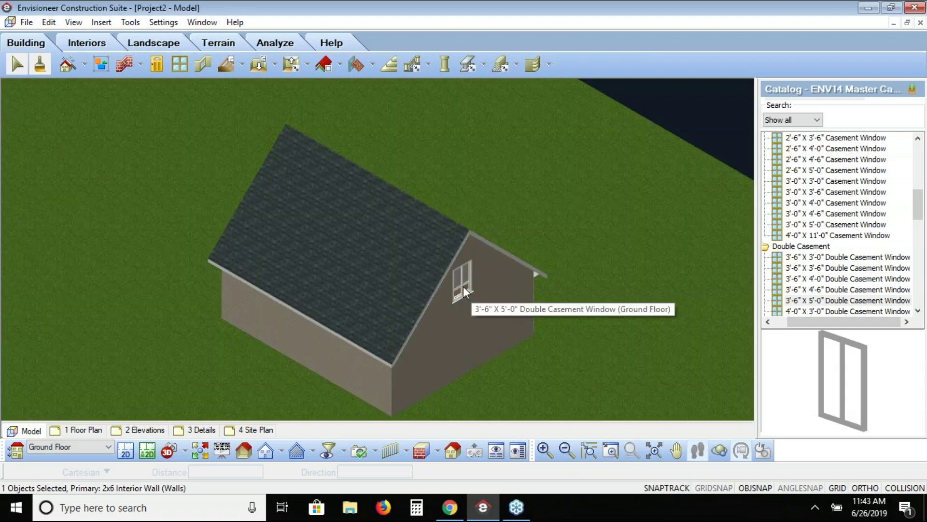
{"action": "left_click", "coordinate": [719, 450]}
{"action": "left_click_drag", "start_coordinate": [425, 359], "coordinate": [579, 309]}
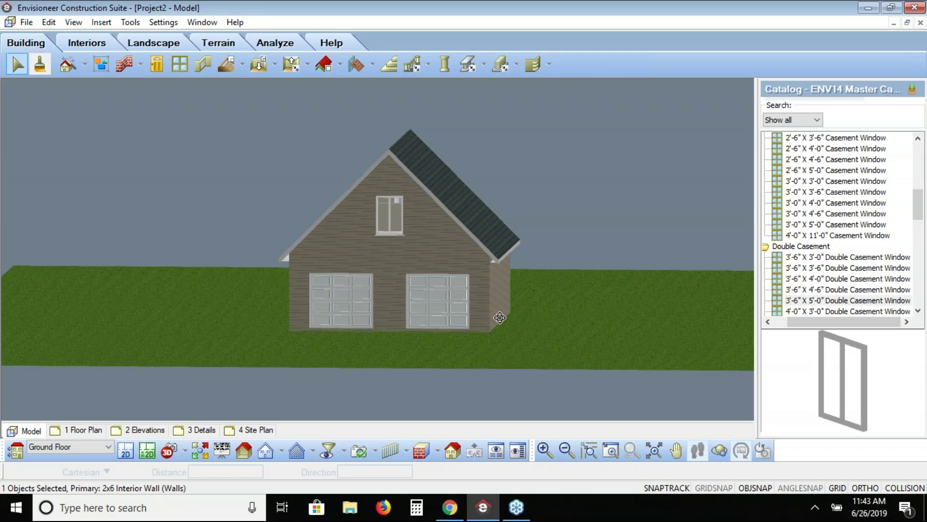
{"action": "left_click_drag", "start_coordinate": [500, 317], "coordinate": [411, 269]}
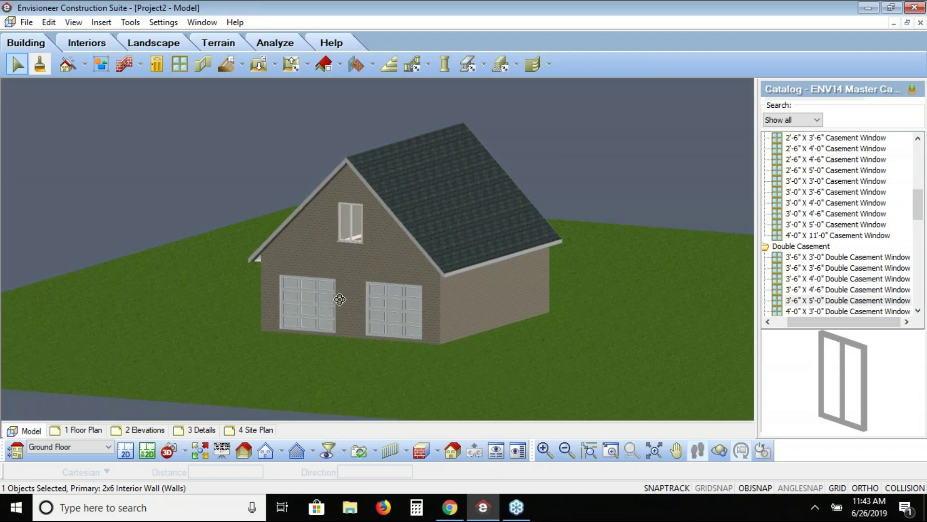
{"action": "left_click", "coordinate": [125, 451]}
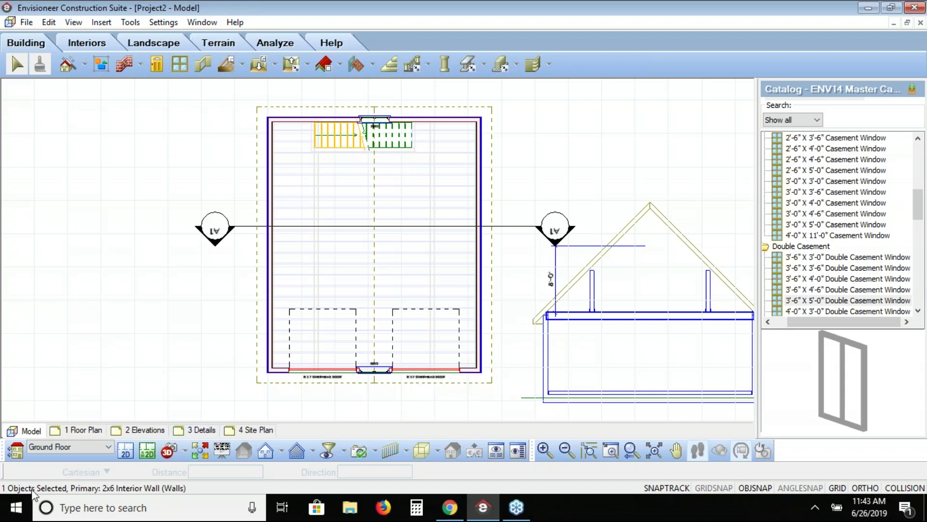
Switch to the Second Floor and review the Cathedral type, slope and skirt width settings of the 1/2" Drywall Ceiling.
{"action": "left_click", "coordinate": [65, 448]}
{"action": "left_click", "coordinate": [67, 476]}
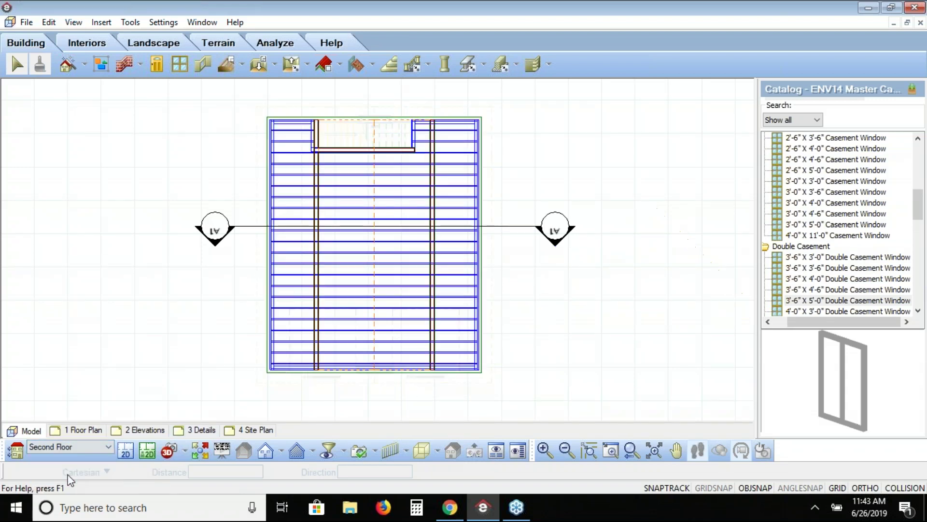
{"action": "left_click", "coordinate": [311, 256]}
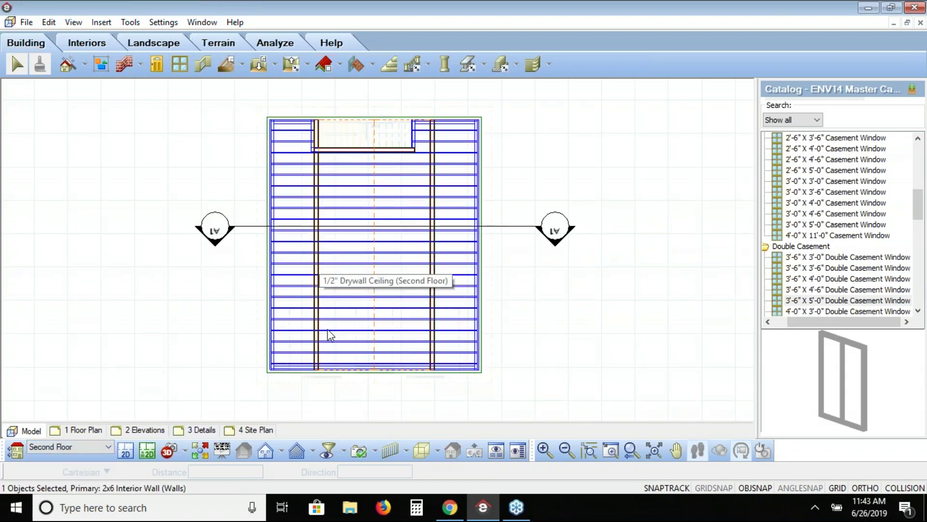
{"action": "left_click", "coordinate": [346, 371]}
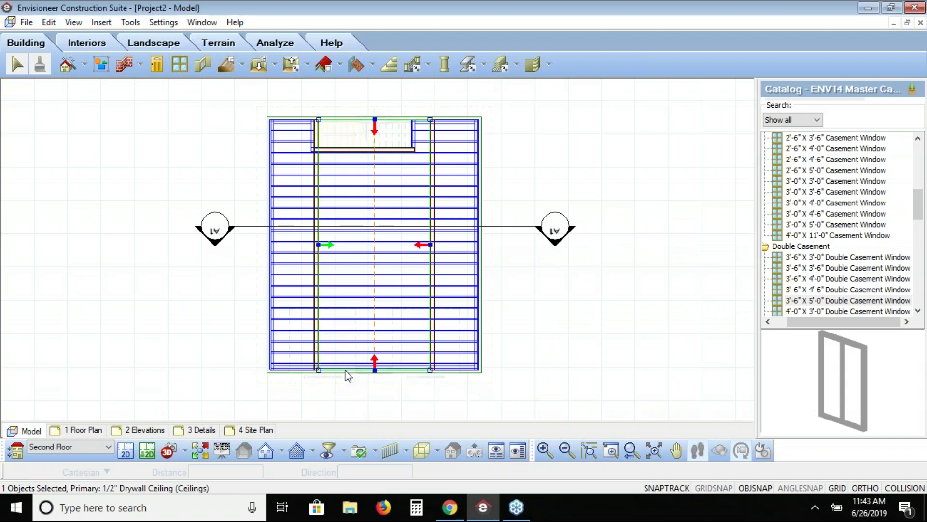
{"action": "left_click", "coordinate": [307, 64]}
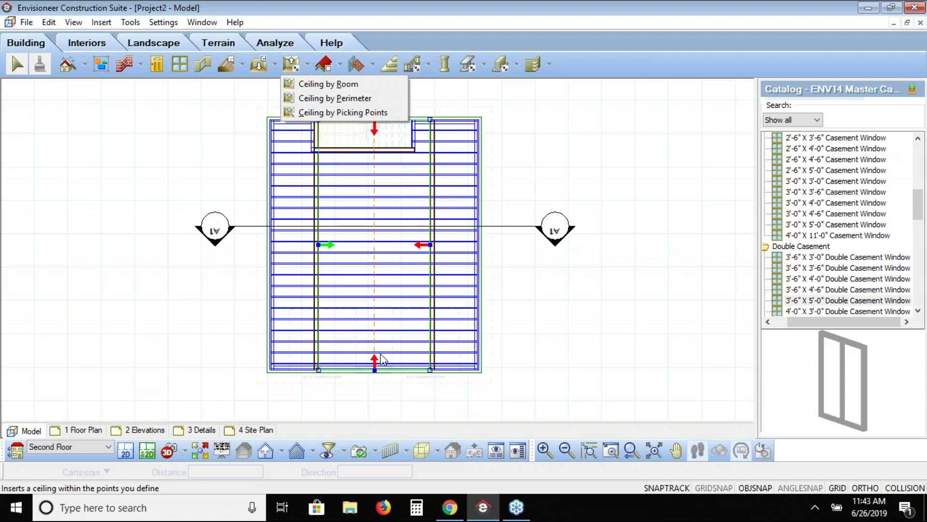
{"action": "right_click", "coordinate": [503, 151]}
{"action": "right_click", "coordinate": [502, 150]}
{"action": "left_click", "coordinate": [543, 172]}
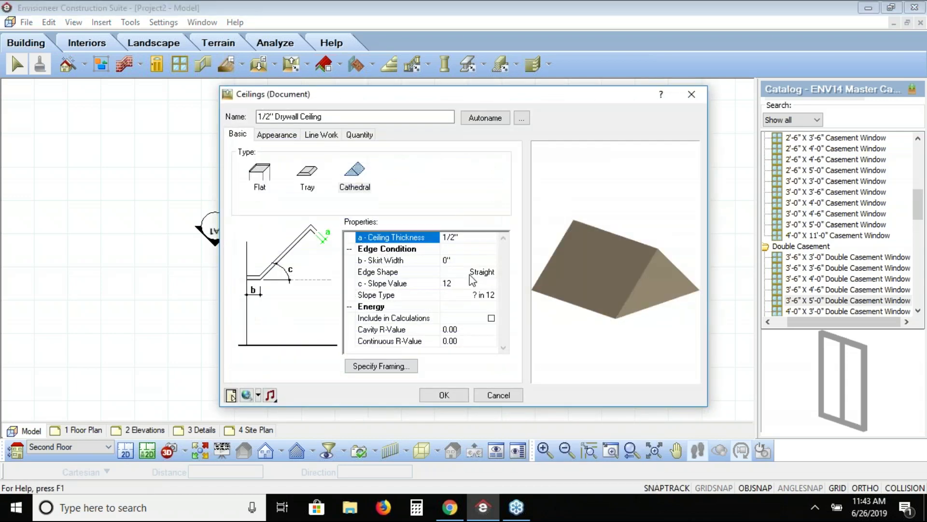
{"action": "left_click", "coordinate": [453, 284]}
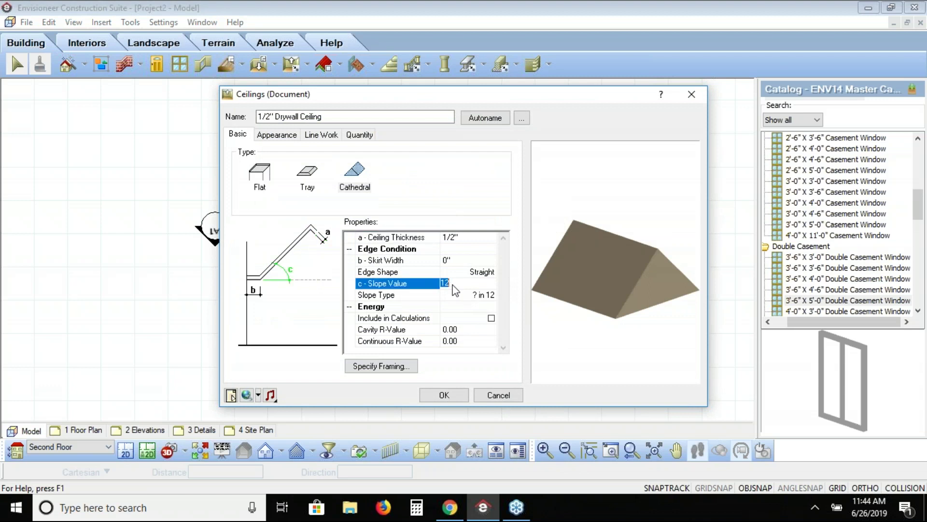
{"action": "left_click", "coordinate": [357, 189]}
{"action": "left_click", "coordinate": [443, 259]}
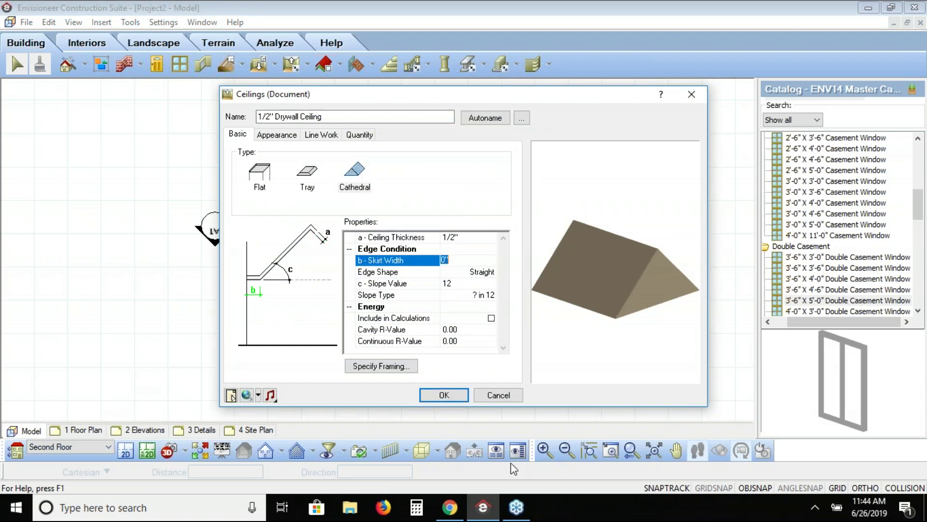
{"action": "left_click", "coordinate": [498, 394]}
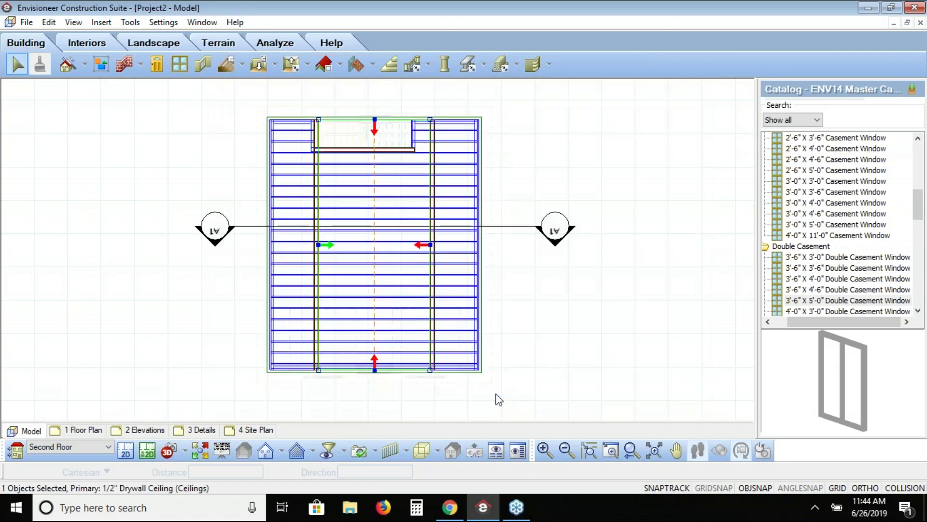
Compare the Ground Floor and Second Floor plans, and view the second-floor interior through Camera1.
{"action": "left_click", "coordinate": [107, 446]}
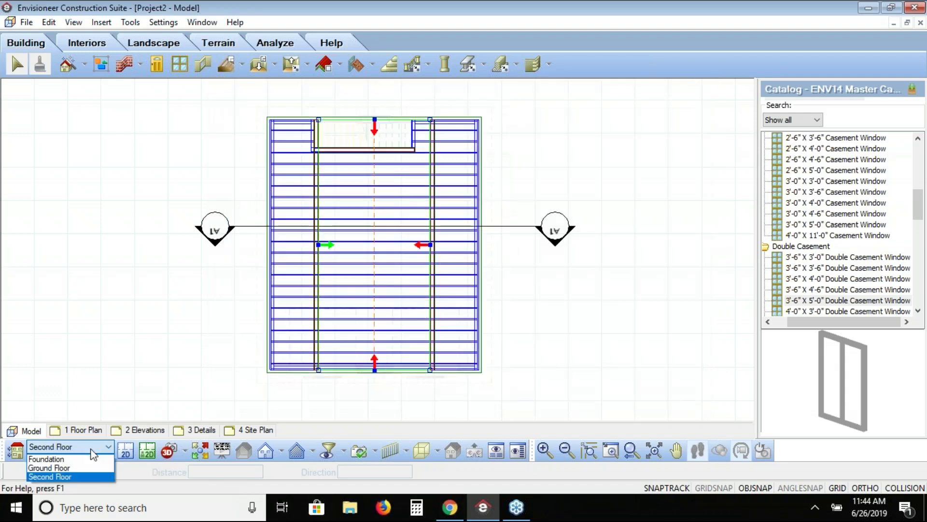
{"action": "left_click", "coordinate": [93, 467]}
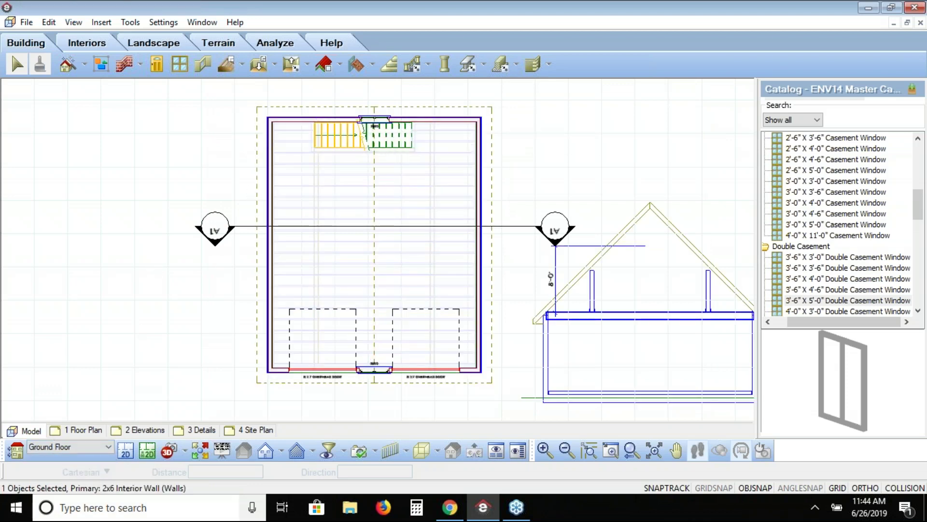
{"action": "left_click", "coordinate": [78, 448]}
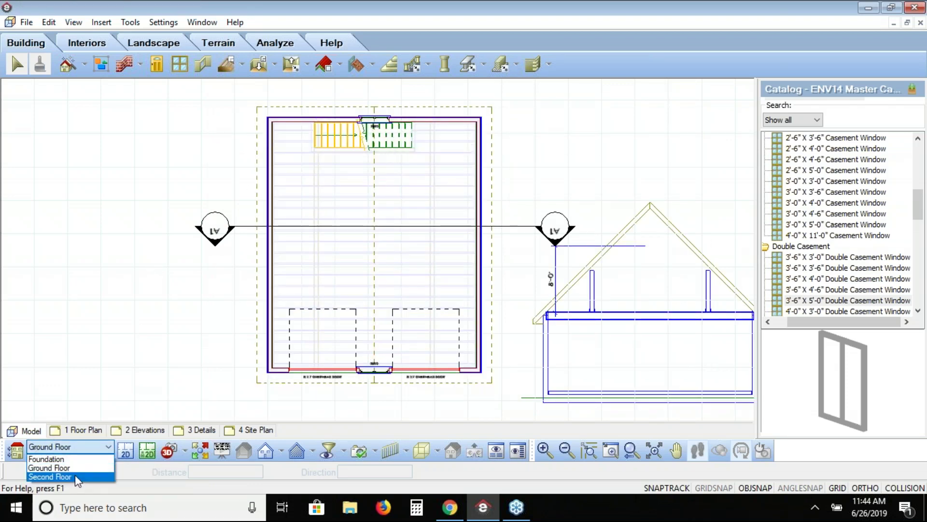
{"action": "left_click", "coordinate": [50, 477]}
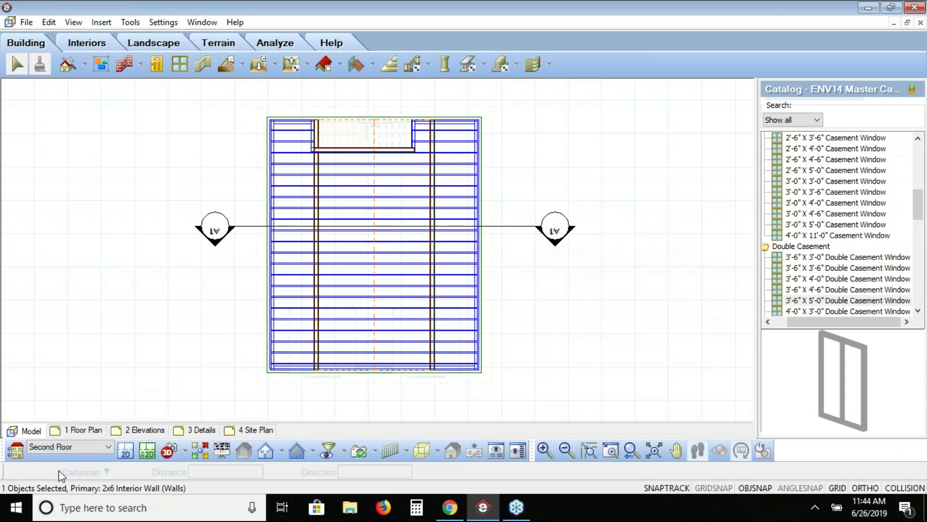
{"action": "left_click", "coordinate": [184, 451]}
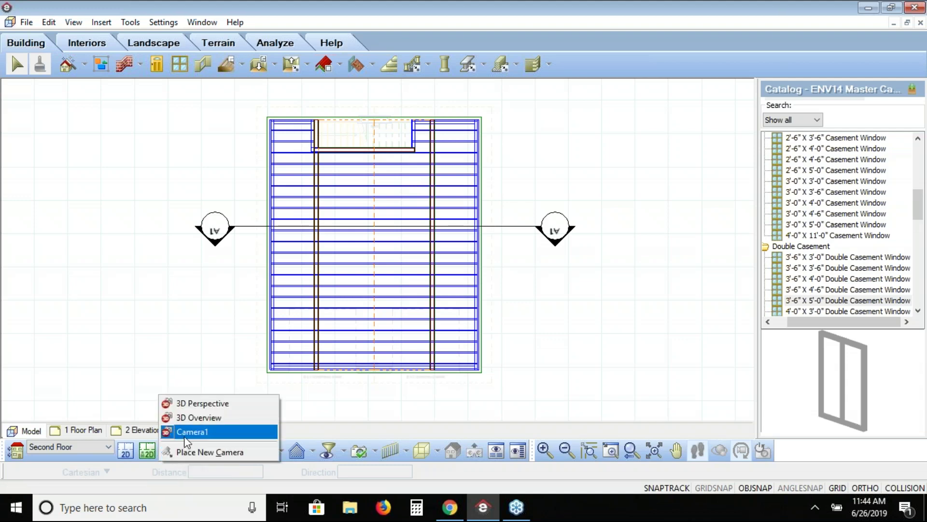
{"action": "left_click", "coordinate": [189, 431]}
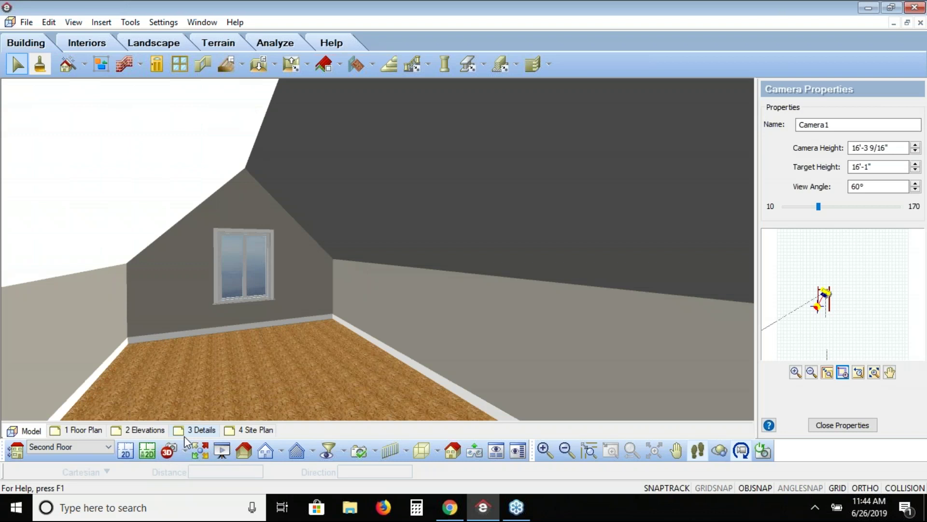
{"action": "left_click", "coordinate": [263, 415]}
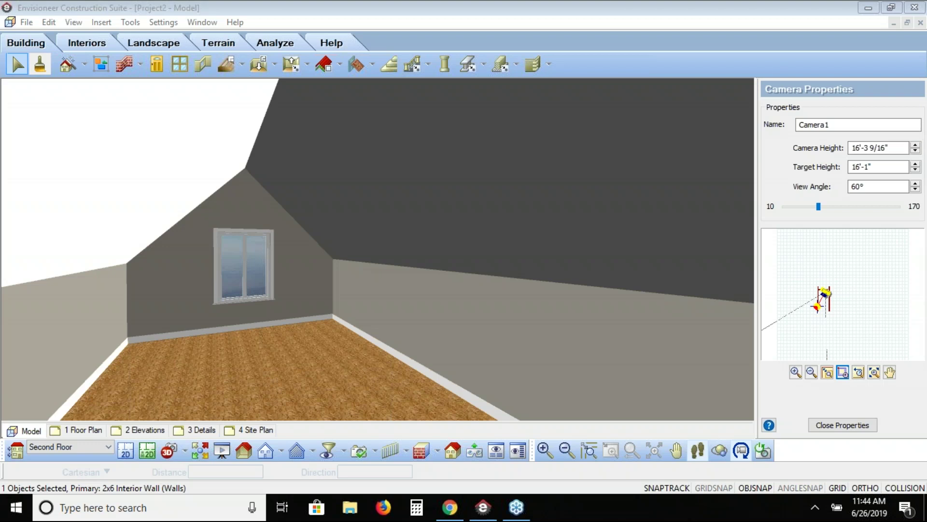
Examine Section1 and its 2x10 floor framing member, and return to the 2D plan.
{"action": "left_click", "coordinate": [313, 452]}
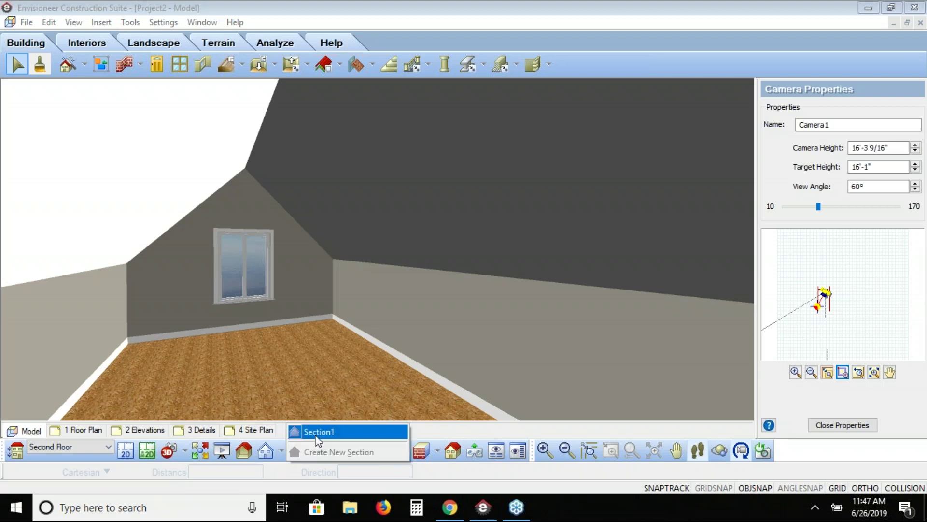
{"action": "left_click", "coordinate": [317, 435]}
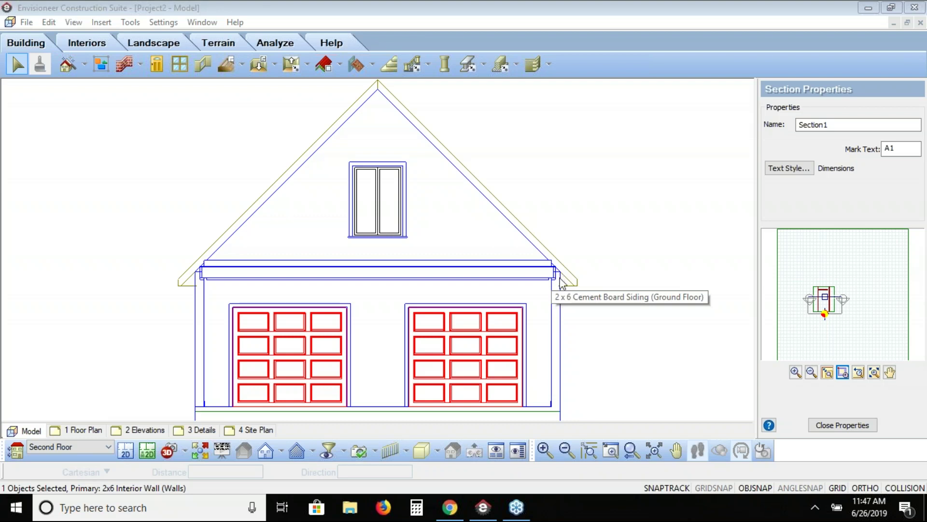
{"action": "left_click", "coordinate": [254, 279]}
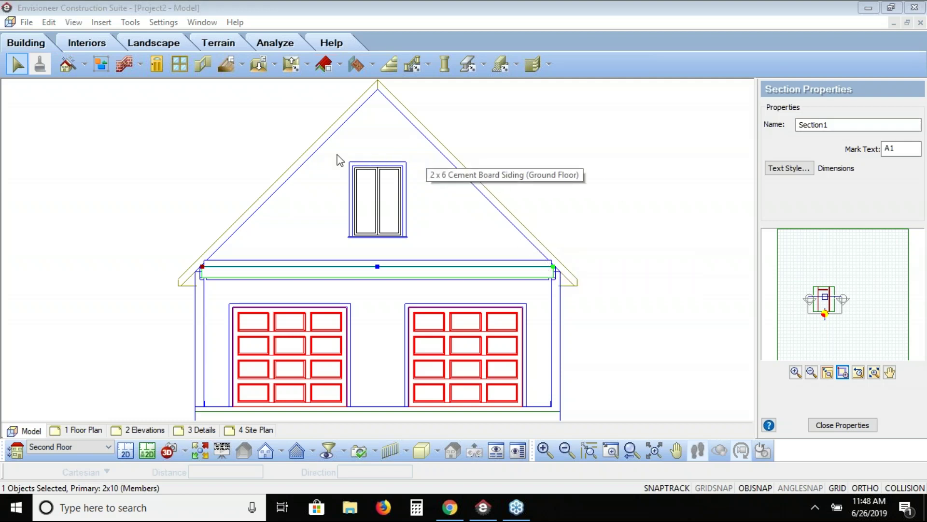
{"action": "left_click", "coordinate": [126, 451]}
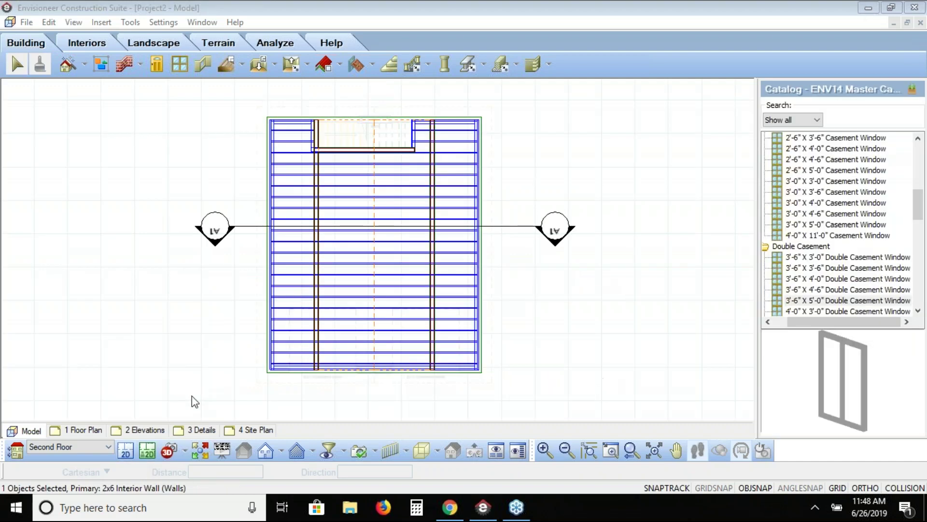
Insert a 1/2" Drywall Ceiling by picking points around the second-floor area between the knee walls, at base height 8'-0".
{"action": "left_click", "coordinate": [372, 376]}
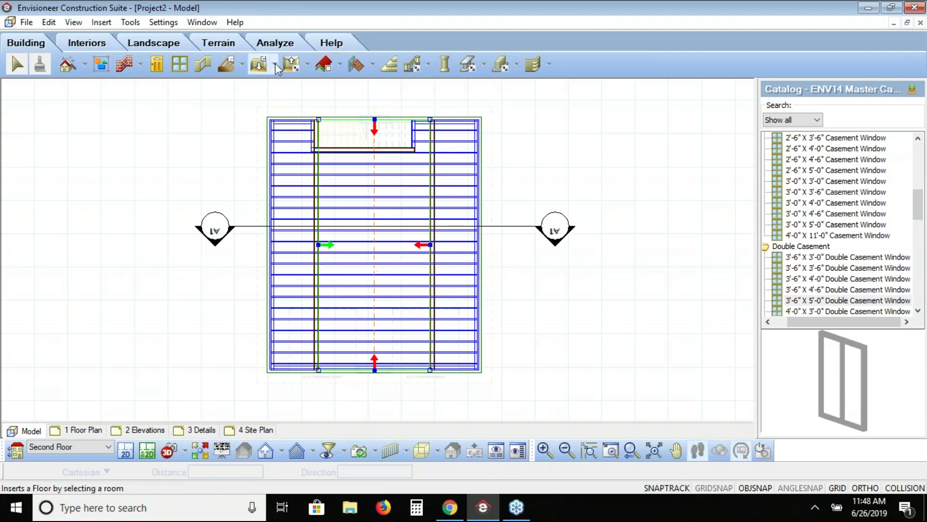
{"action": "left_click", "coordinate": [311, 65]}
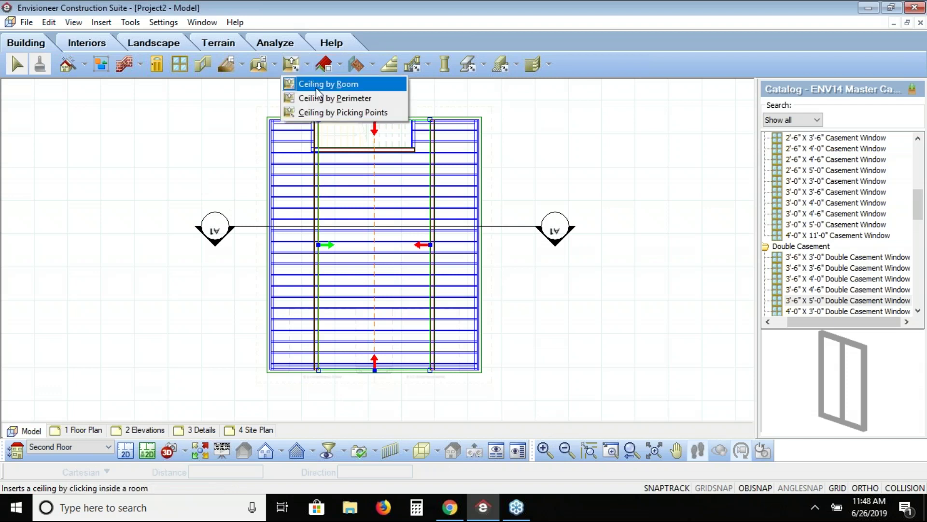
{"action": "left_click", "coordinate": [309, 112]}
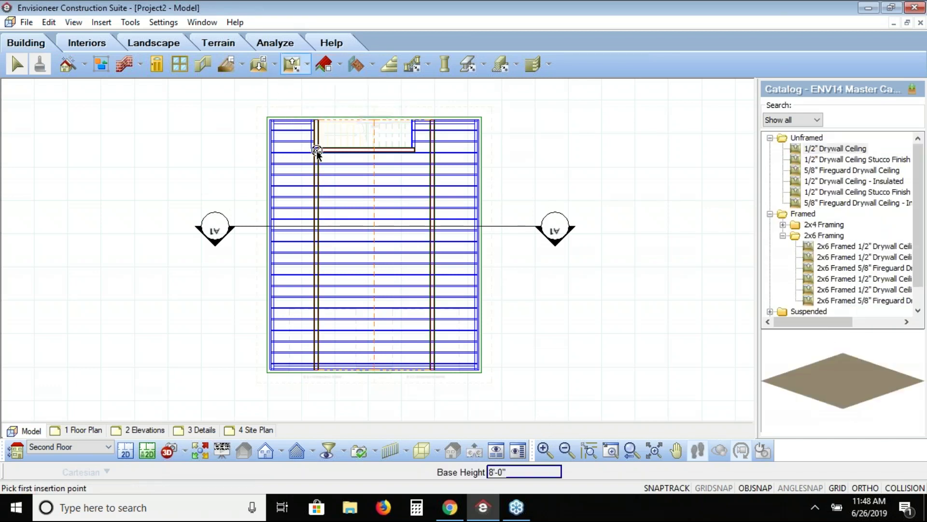
{"action": "left_click", "coordinate": [318, 119]}
{"action": "left_click", "coordinate": [451, 119]}
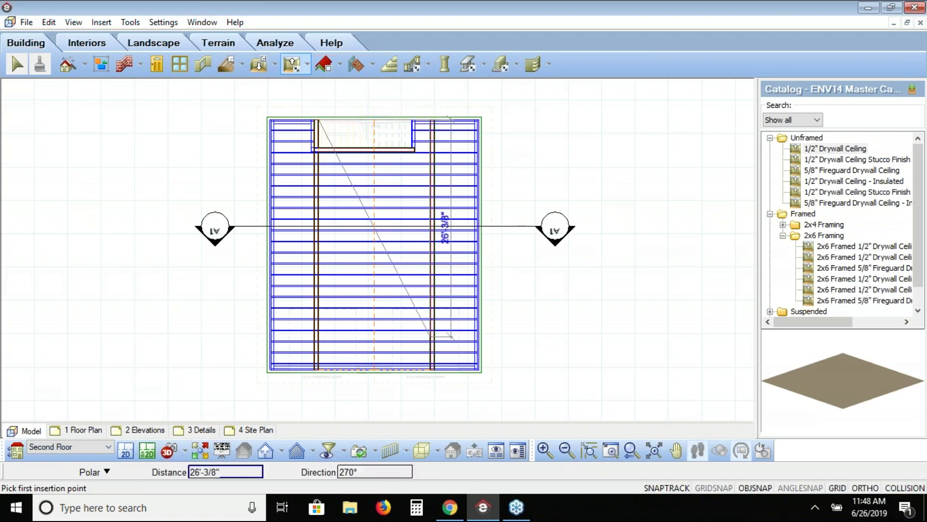
{"action": "left_click", "coordinate": [430, 369]}
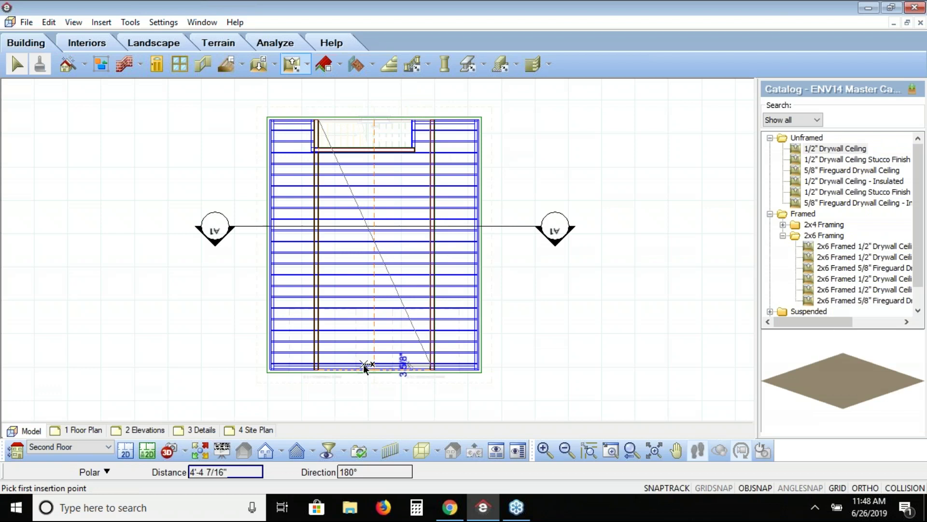
{"action": "double_click", "coordinate": [317, 369]}
{"action": "right_click", "coordinate": [321, 361]}
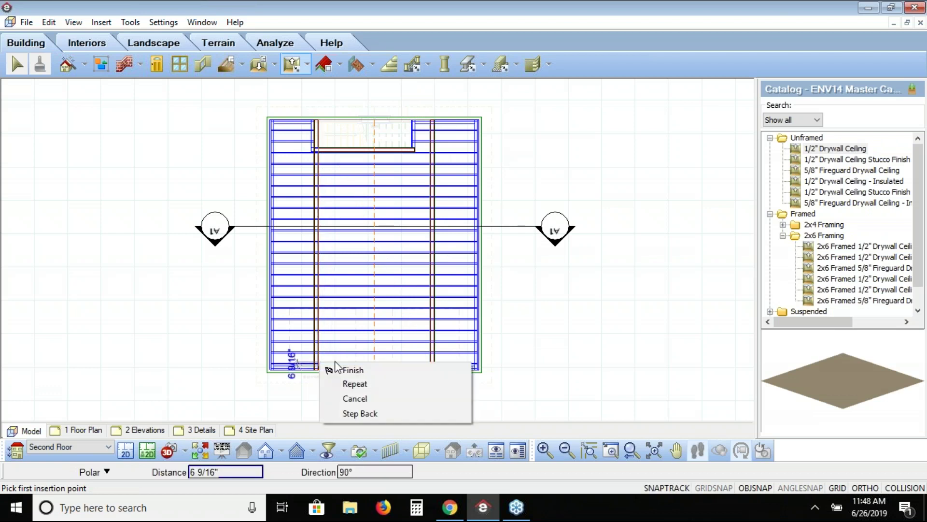
{"action": "left_click", "coordinate": [349, 367]}
{"action": "key", "text": "Escape"}
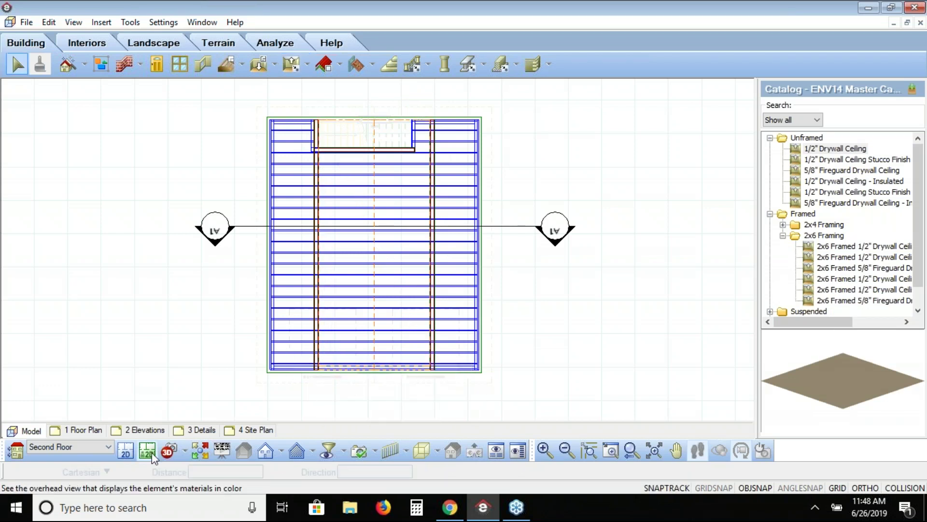
View the second-floor interior through Camera1, select the sloped 1/2" Drywall Ceiling, and return to the 2D plan.
{"action": "left_click", "coordinate": [185, 452]}
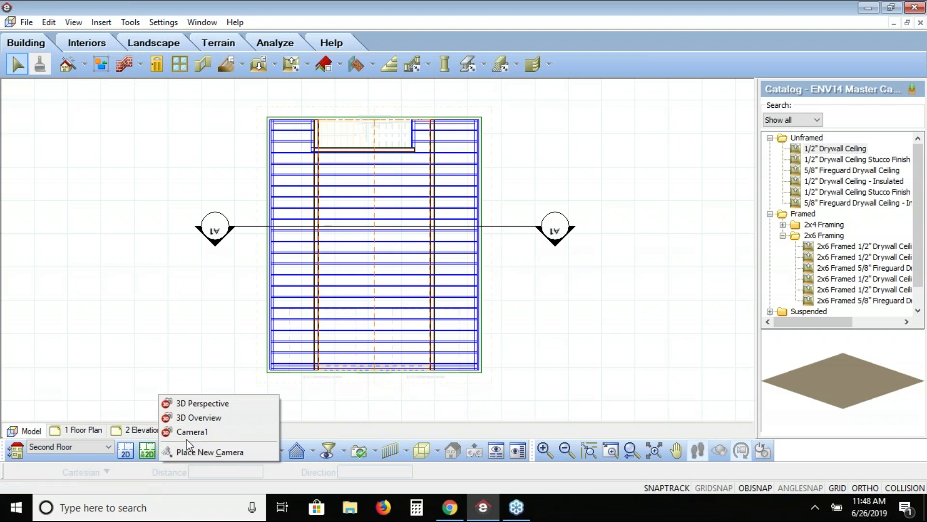
{"action": "left_click", "coordinate": [188, 451]}
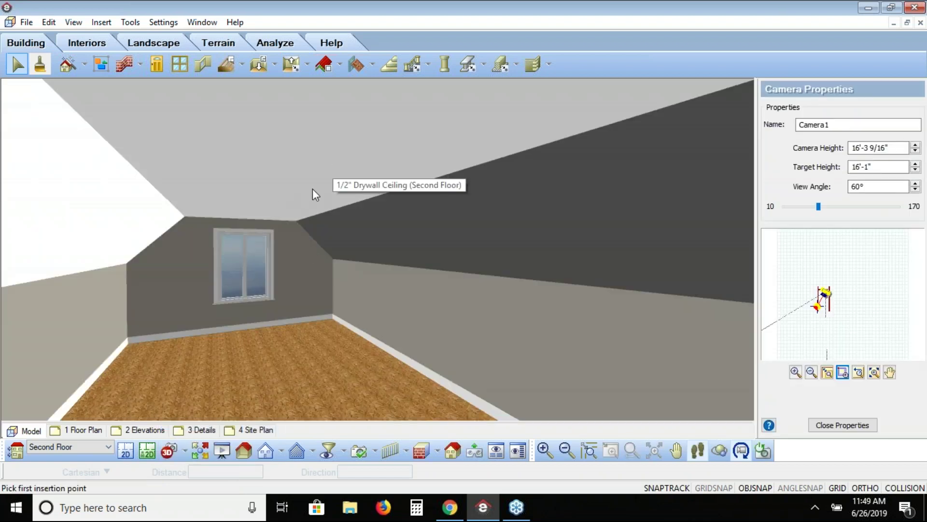
{"action": "left_click", "coordinate": [356, 226]}
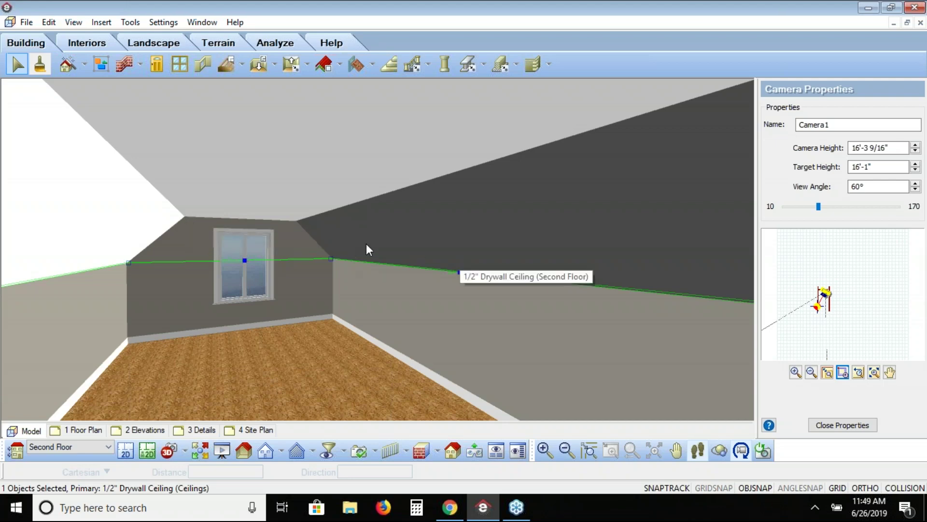
{"action": "left_click", "coordinate": [125, 451]}
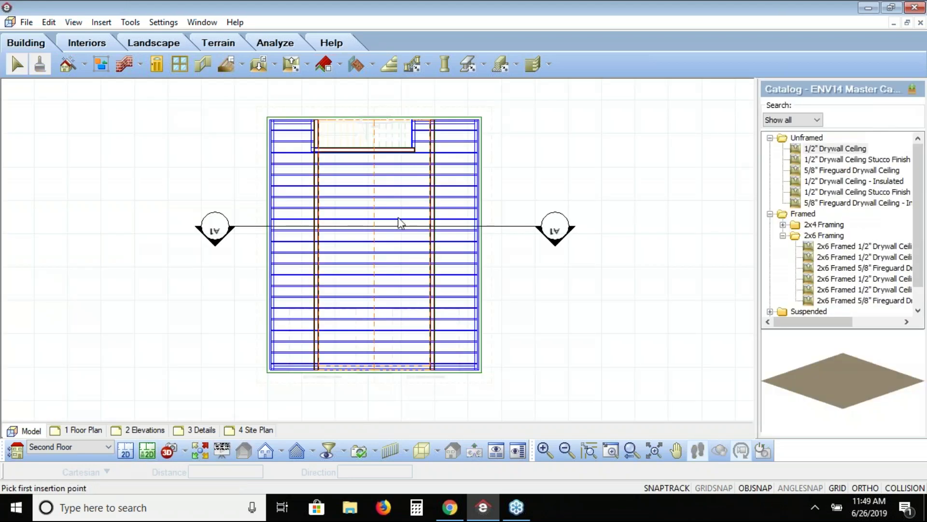
Reselect the cathedral ceiling and cut a rectangular opening in it between the knee walls, below the stairwell on the plan.
{"action": "left_click", "coordinate": [49, 22]}
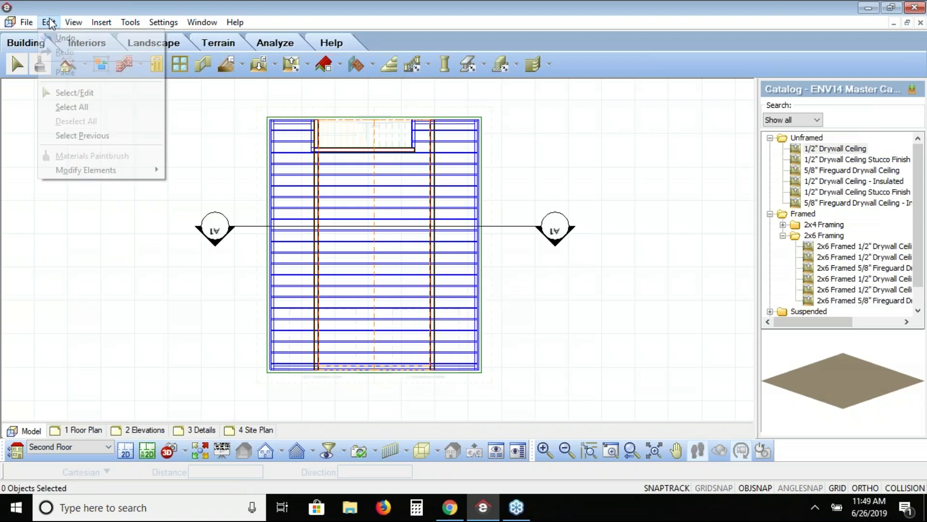
{"action": "left_click", "coordinate": [77, 136]}
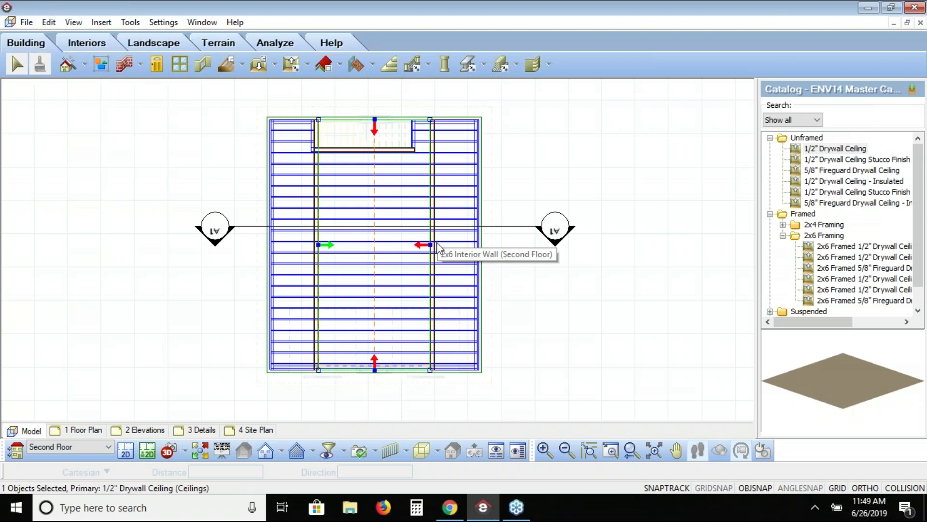
{"action": "right_click", "coordinate": [400, 284]}
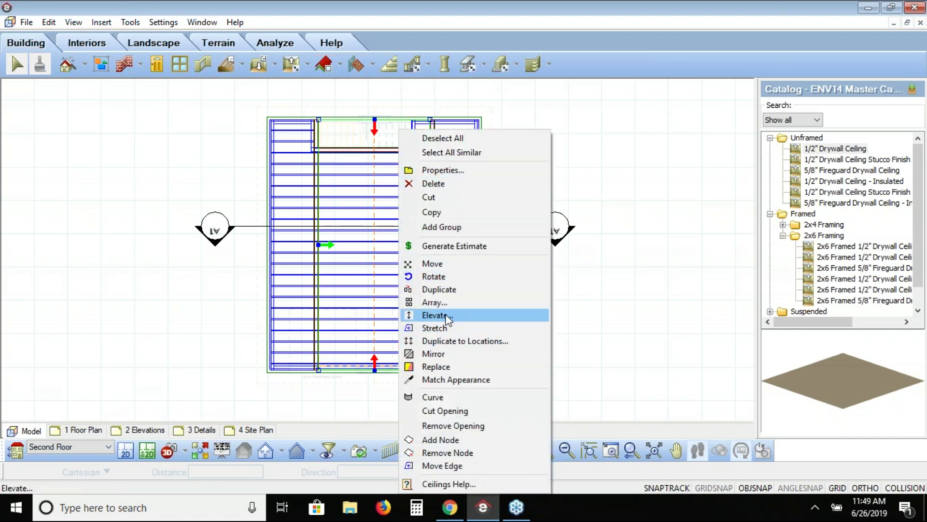
{"action": "left_click", "coordinate": [435, 410]}
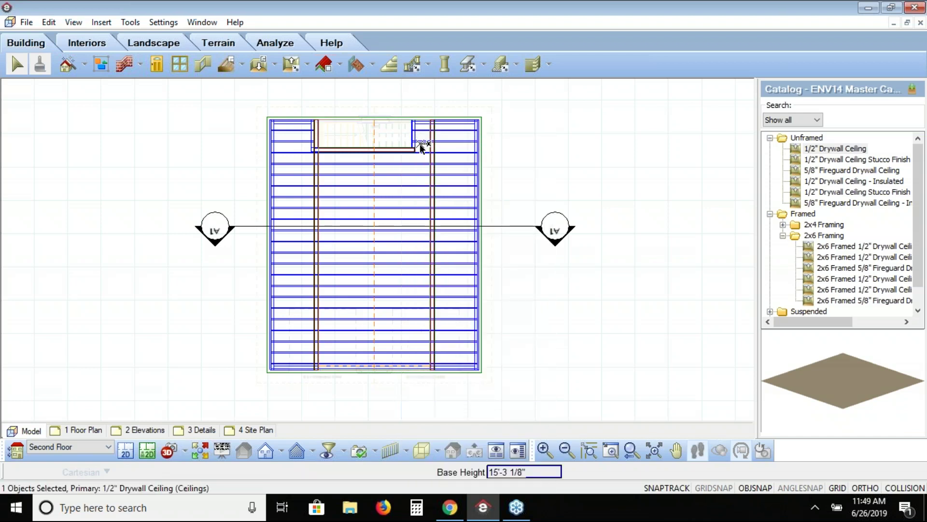
{"action": "left_click", "coordinate": [415, 149]}
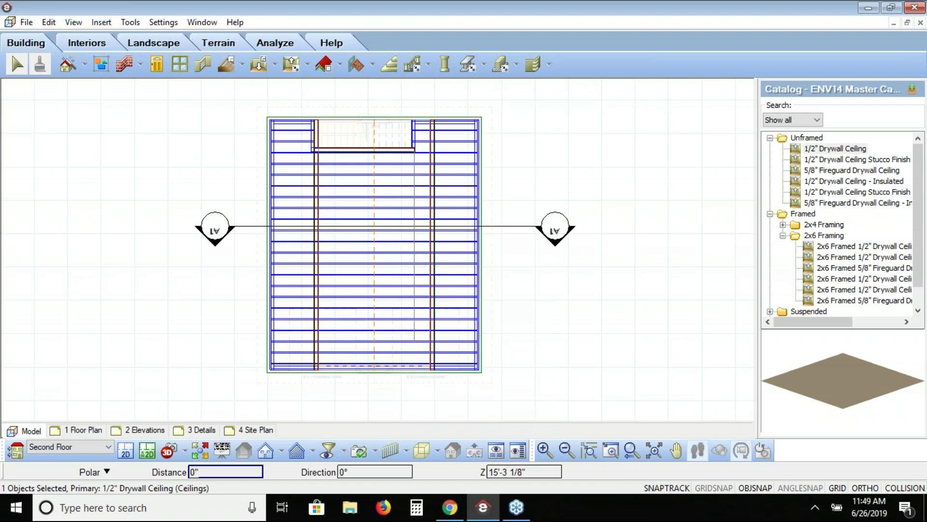
{"action": "left_click", "coordinate": [333, 341]}
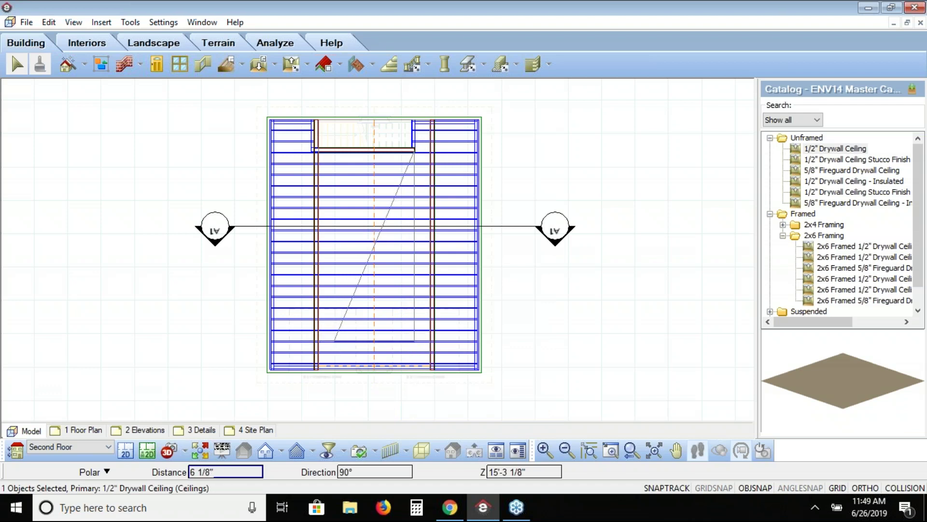
{"action": "right_click", "coordinate": [329, 153]}
{"action": "left_click", "coordinate": [362, 159]}
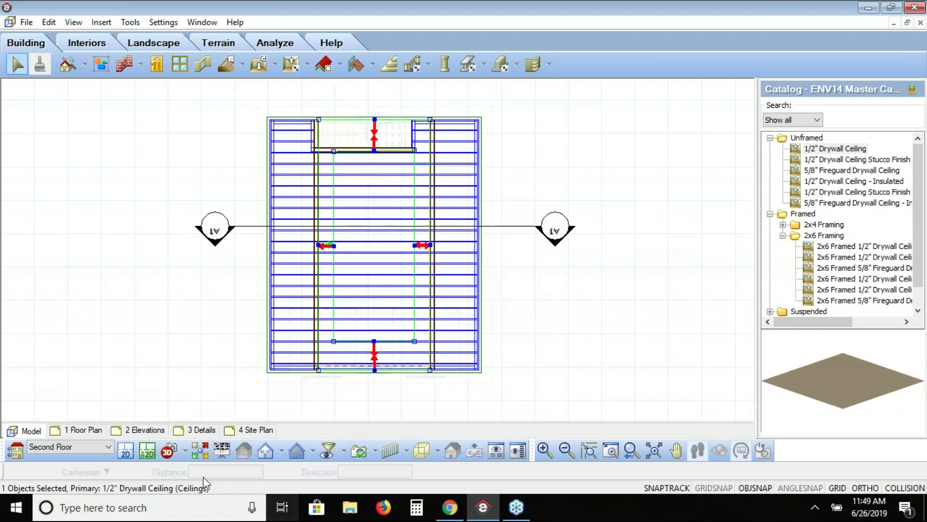
View the ceiling opening through Camera1 and undo the cut.
{"action": "left_click", "coordinate": [183, 449]}
{"action": "left_click", "coordinate": [187, 434]}
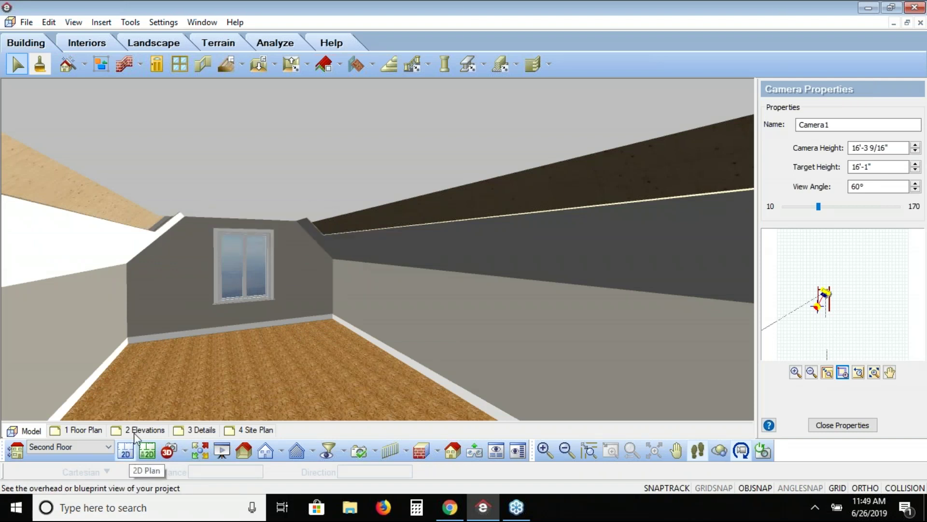
{"action": "left_click", "coordinate": [48, 22]}
{"action": "left_click", "coordinate": [66, 39]}
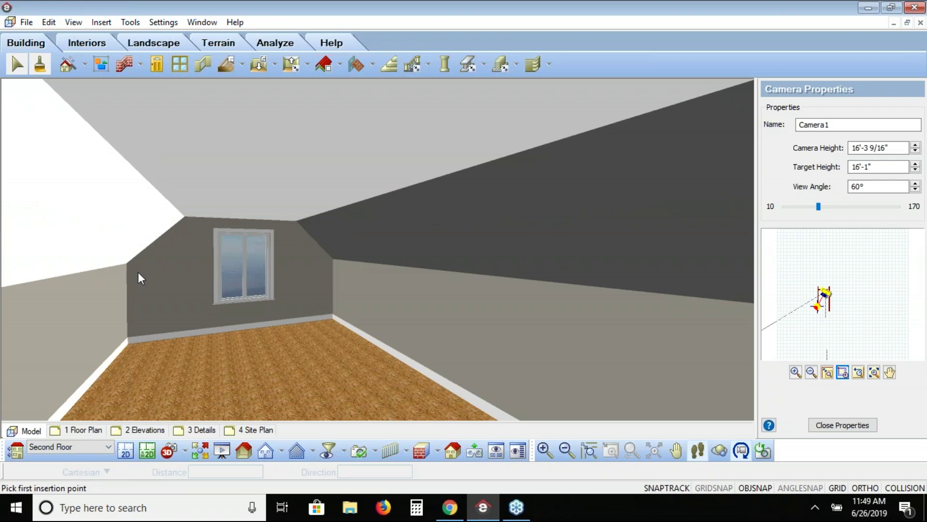
Return to the 2D plan and switch to the Ground Floor.
{"action": "left_click", "coordinate": [126, 451]}
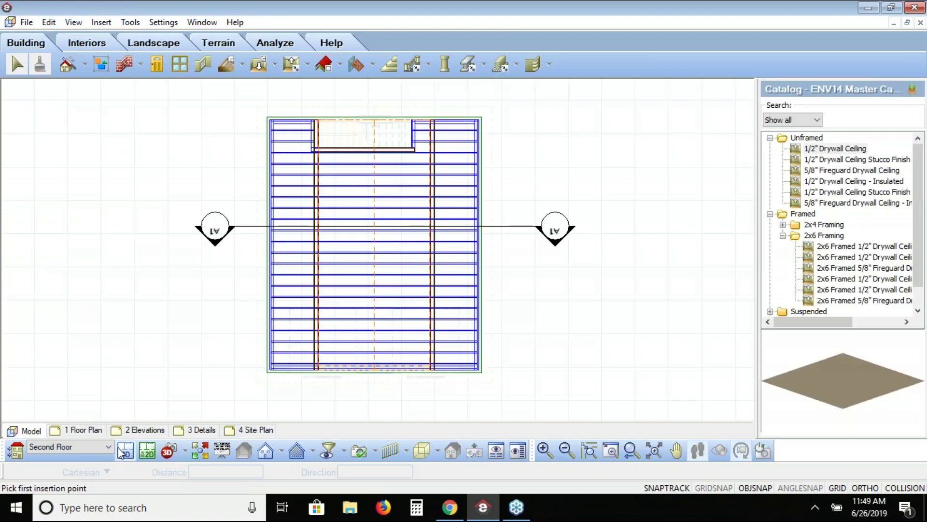
{"action": "left_click", "coordinate": [106, 446]}
{"action": "left_click", "coordinate": [103, 468]}
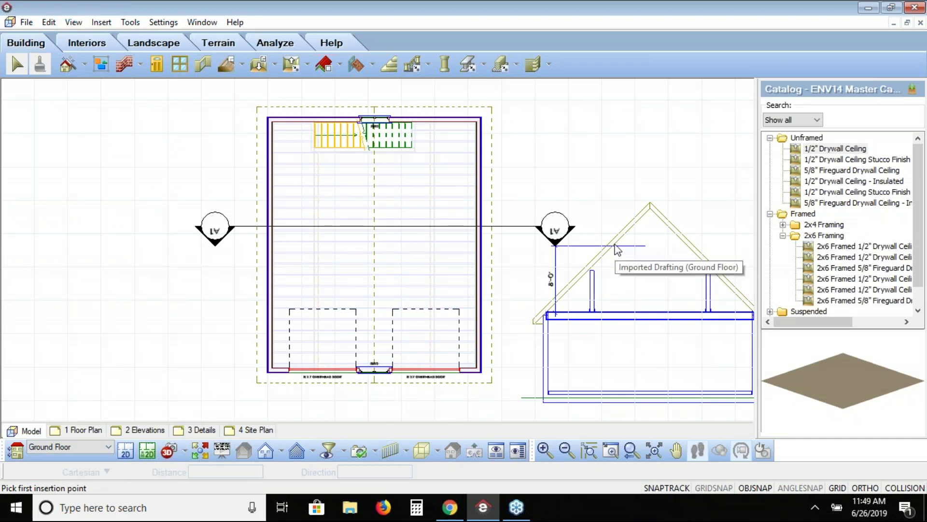
Try a vertical linear dimension between the 8'-0" height line and the left knee wall's top in the section drawing.
{"action": "left_click", "coordinate": [130, 22]}
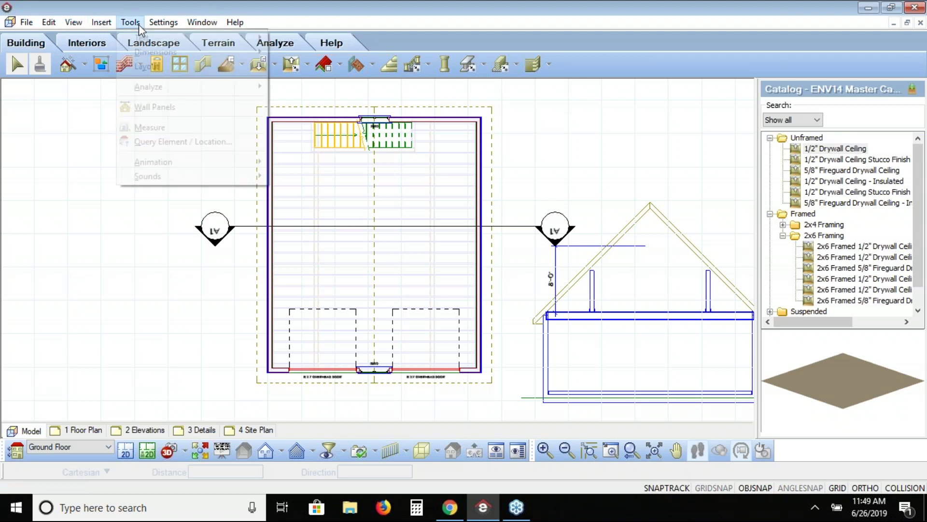
{"action": "mouse_move", "coordinate": [155, 54]}
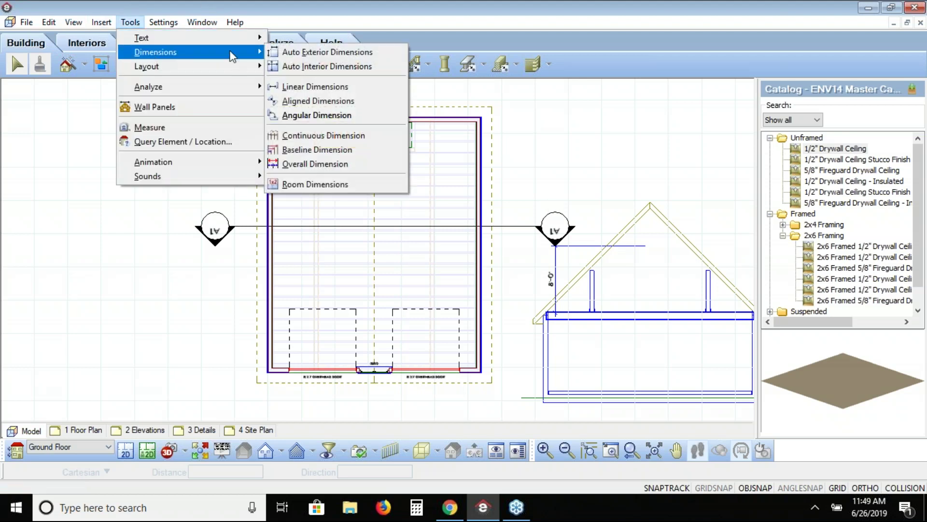
{"action": "left_click", "coordinate": [315, 86]}
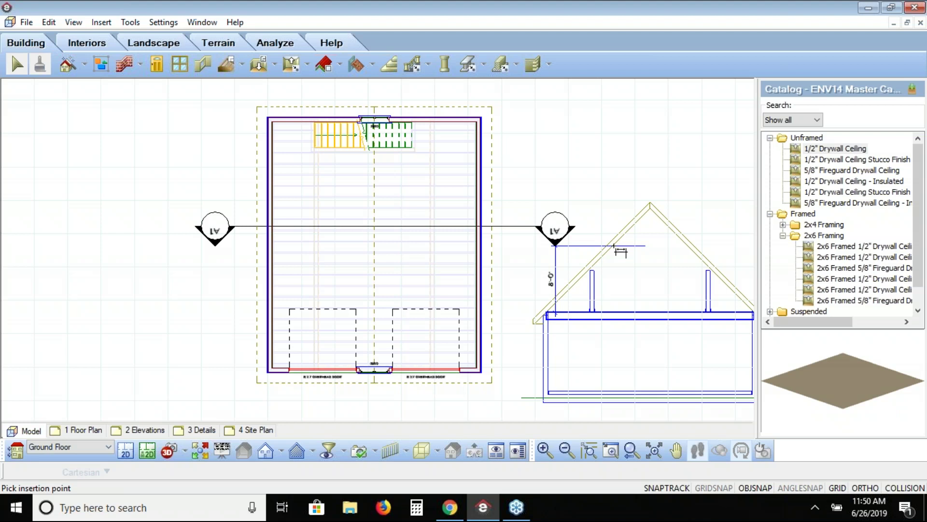
{"action": "left_click", "coordinate": [614, 246]}
{"action": "left_click", "coordinate": [595, 272]}
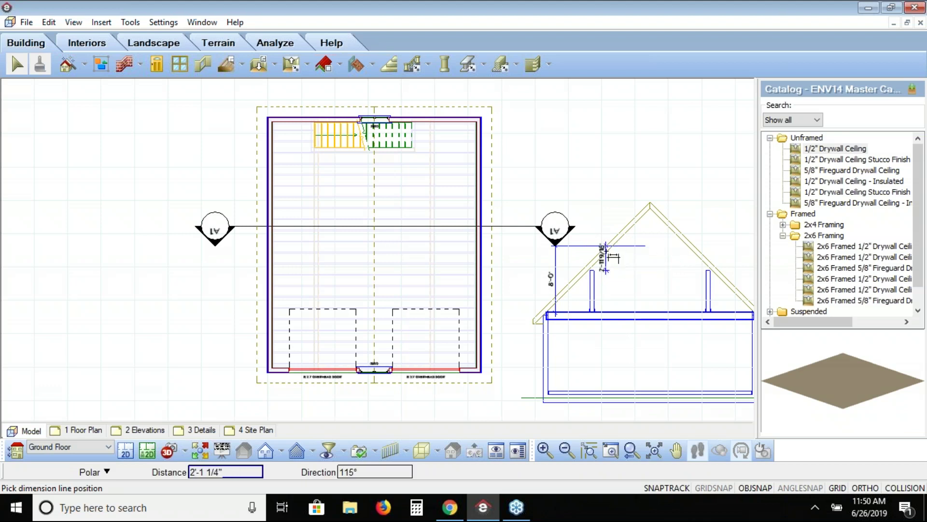
{"action": "left_click", "coordinate": [623, 257]}
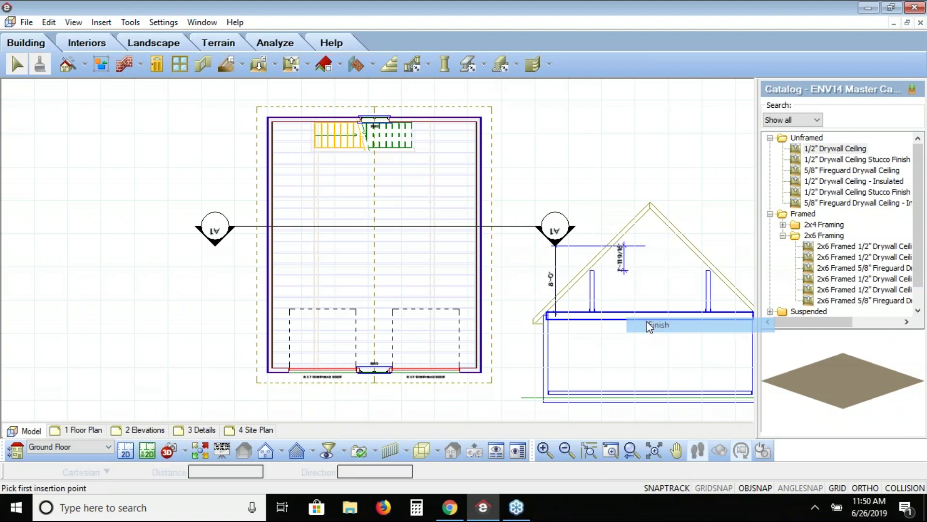
Add a horizontal linear dimension from the left knee wall's top to near the roof centre, placed above the section drawing.
{"action": "left_click", "coordinate": [130, 22]}
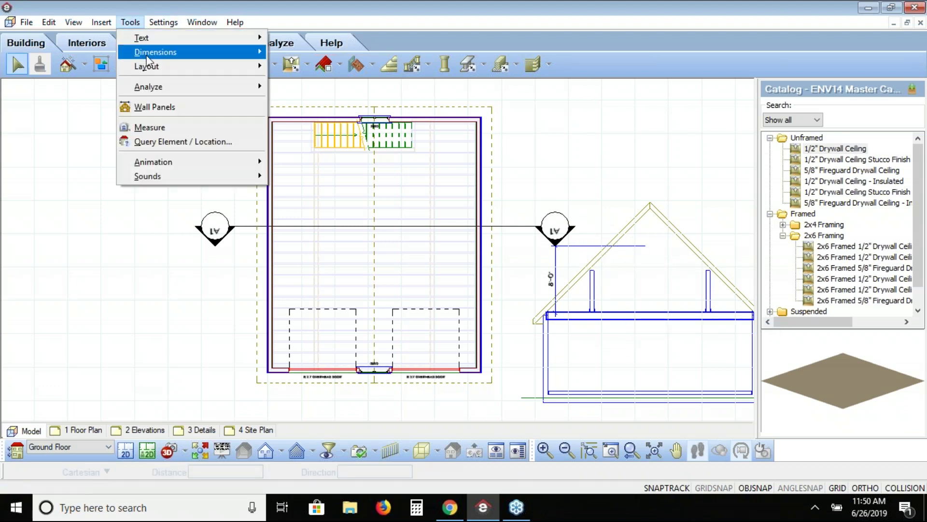
{"action": "mouse_move", "coordinate": [150, 53]}
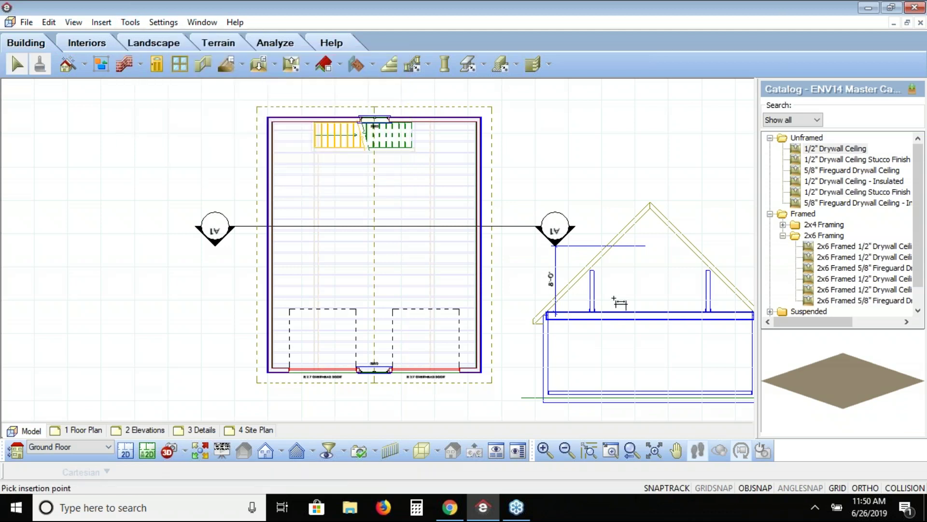
{"action": "left_click", "coordinate": [594, 272]}
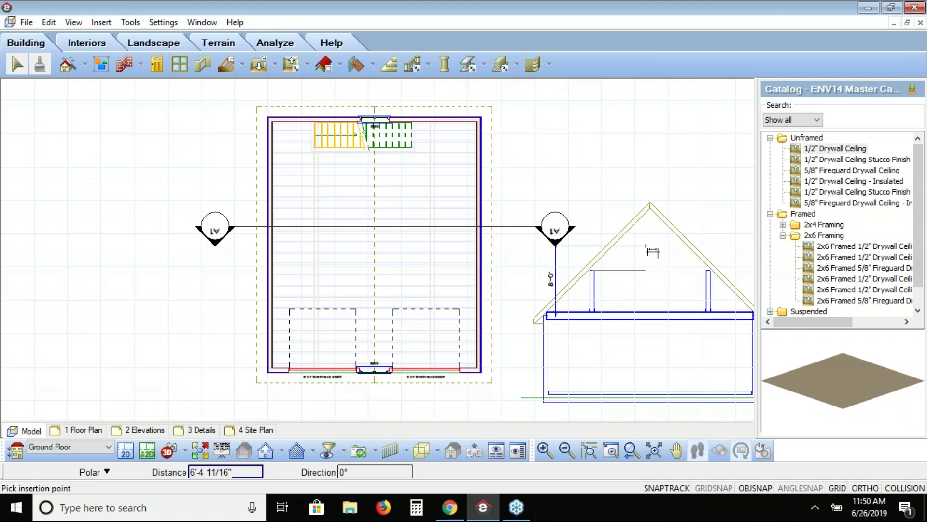
{"action": "left_click", "coordinate": [644, 264]}
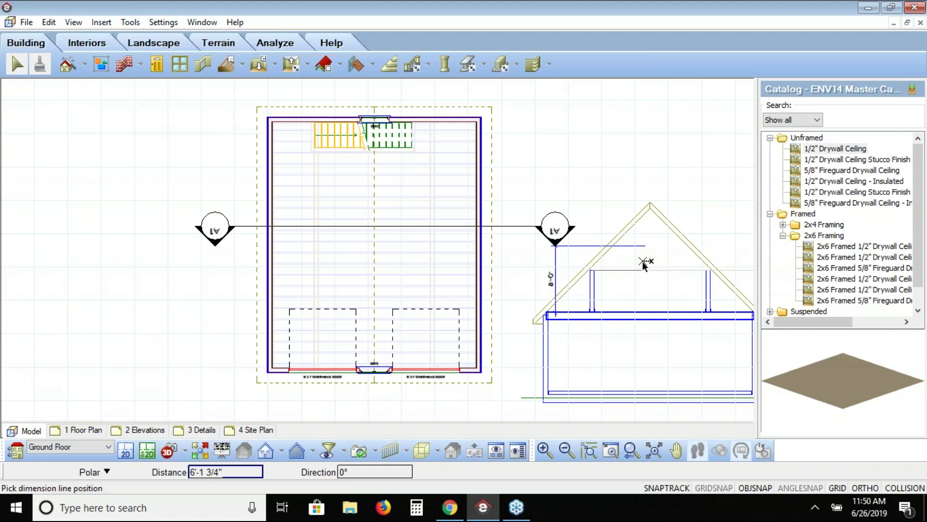
{"action": "left_click", "coordinate": [642, 193]}
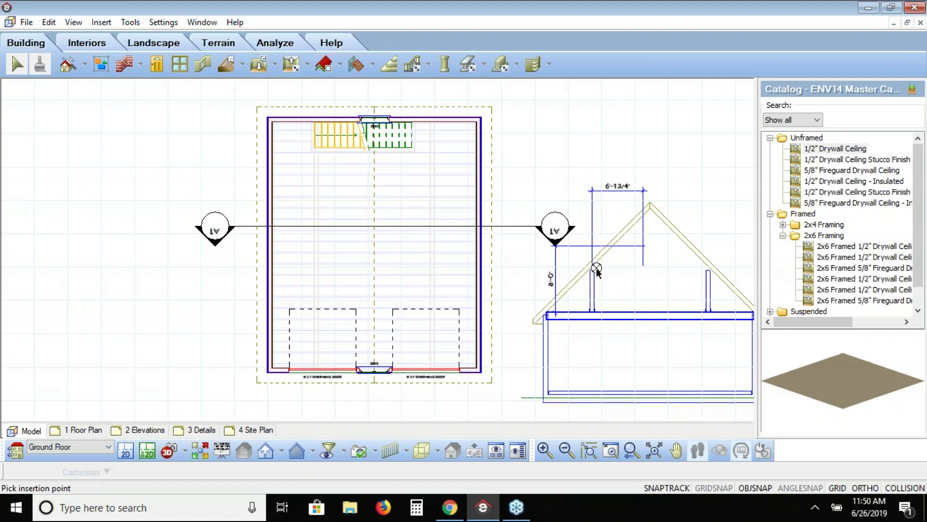
{"action": "right_click", "coordinate": [591, 223]}
{"action": "left_click", "coordinate": [621, 231]}
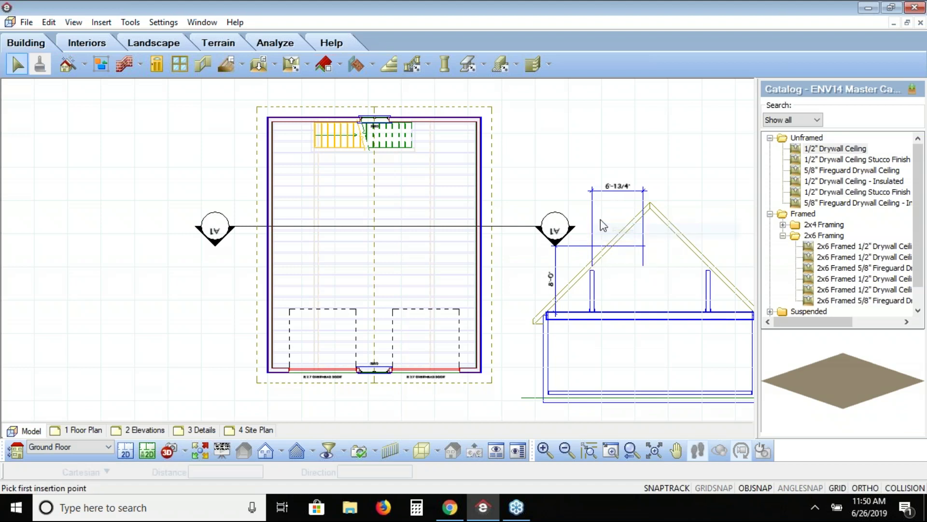
Move the horizontal dimension's left end to where the 8'-0" line meets the roof's underside, and read the value.
{"action": "left_click", "coordinate": [593, 257]}
{"action": "left_click_drag", "start_coordinate": [593, 272], "coordinate": [614, 271]}
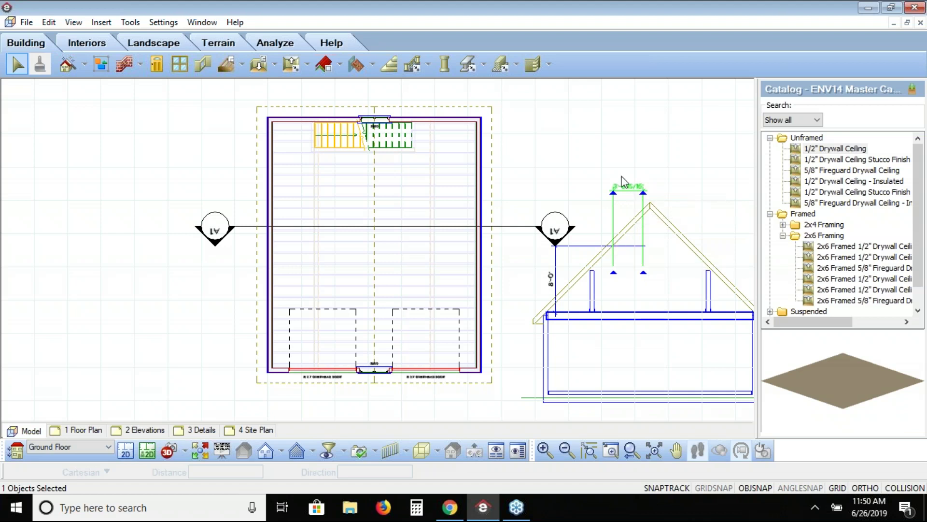
{"action": "left_click", "coordinate": [611, 450]}
{"action": "left_click_drag", "start_coordinate": [584, 249], "coordinate": [676, 166]}
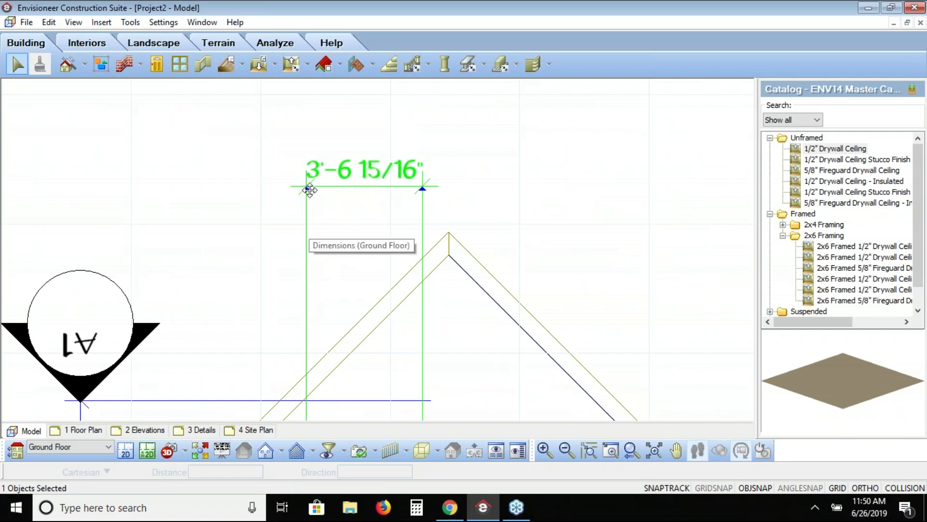
{"action": "left_click_drag", "start_coordinate": [307, 188], "coordinate": [304, 188]}
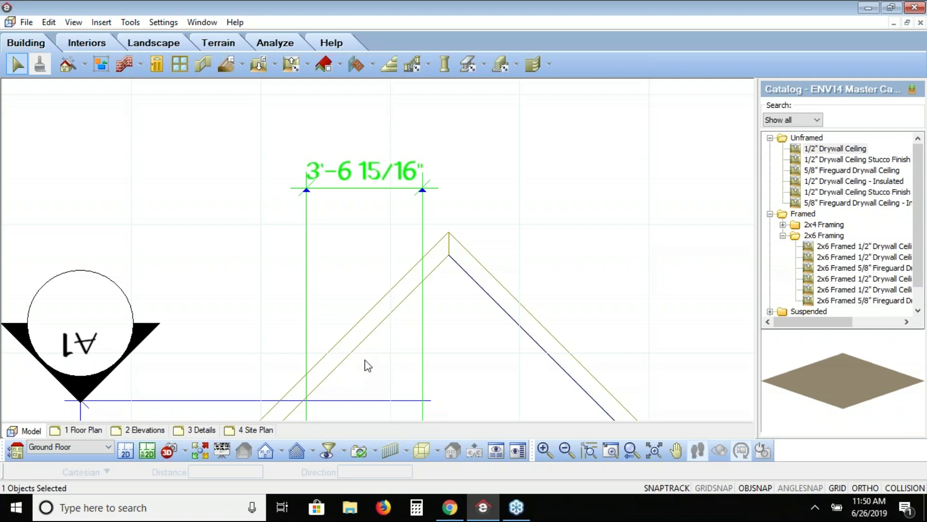
{"action": "left_click", "coordinate": [654, 451]}
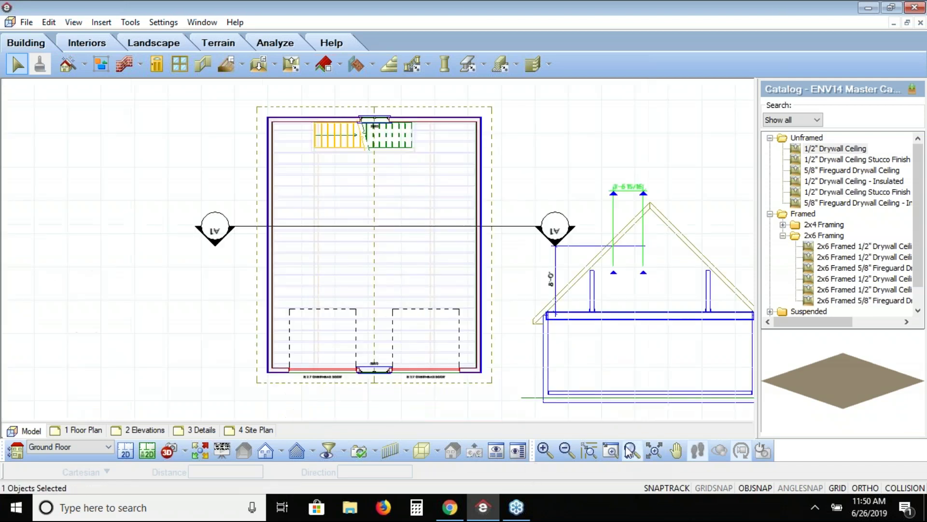